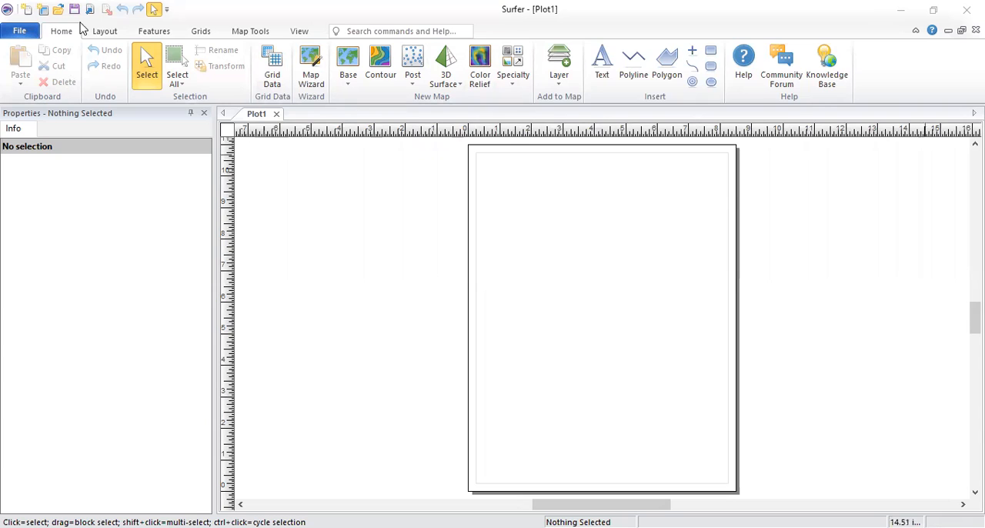
click(105, 31)
click(154, 31)
click(200, 32)
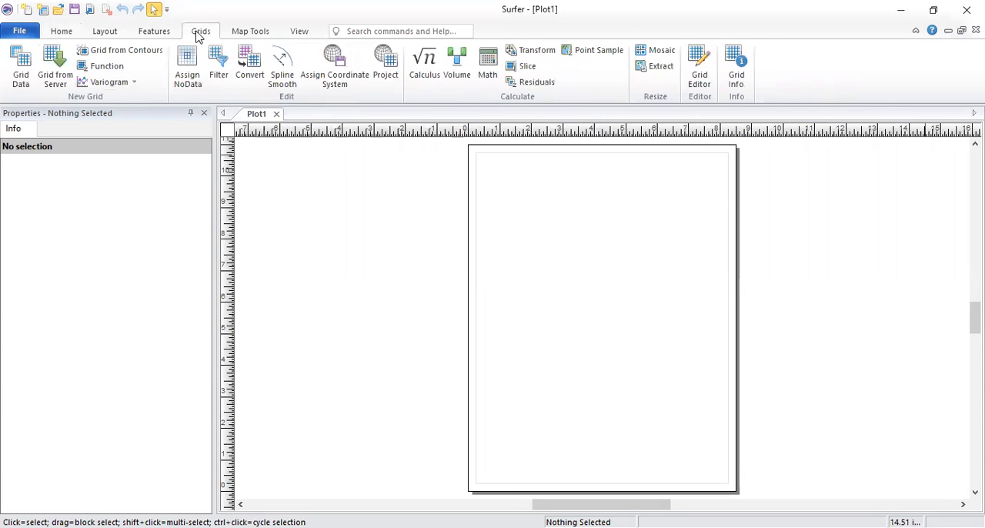
click(242, 33)
click(158, 34)
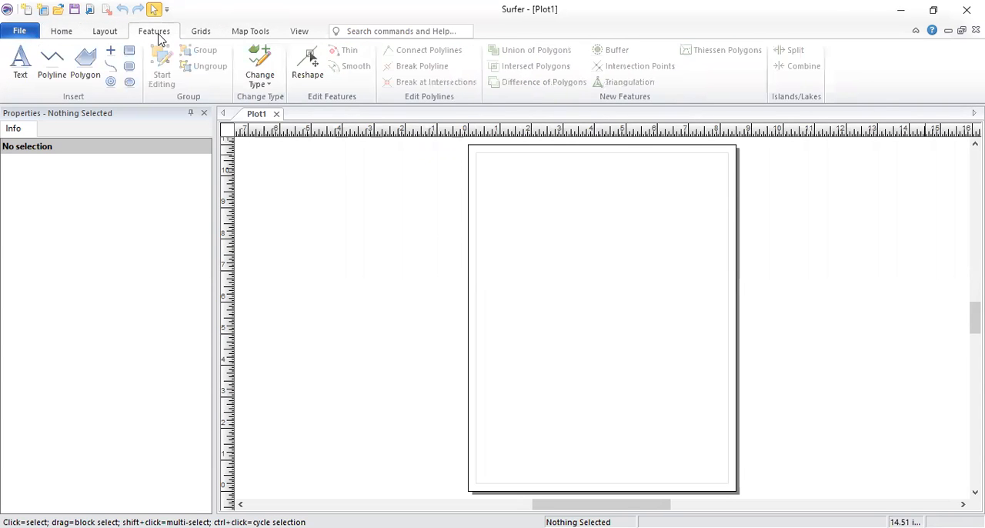
click(106, 32)
click(68, 35)
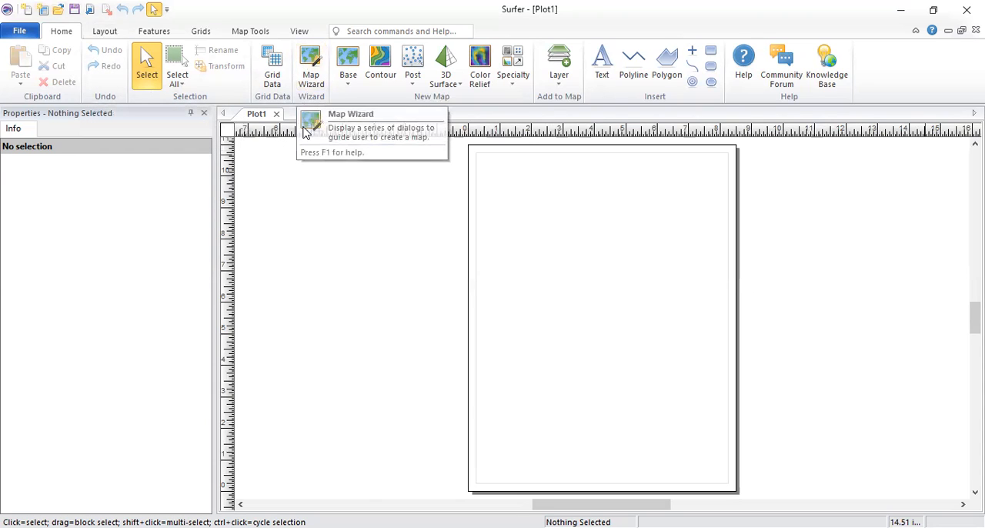
Step: Create a new worksheet and examine its columns A, B and C assigned to X, Y and Z
click(44, 9)
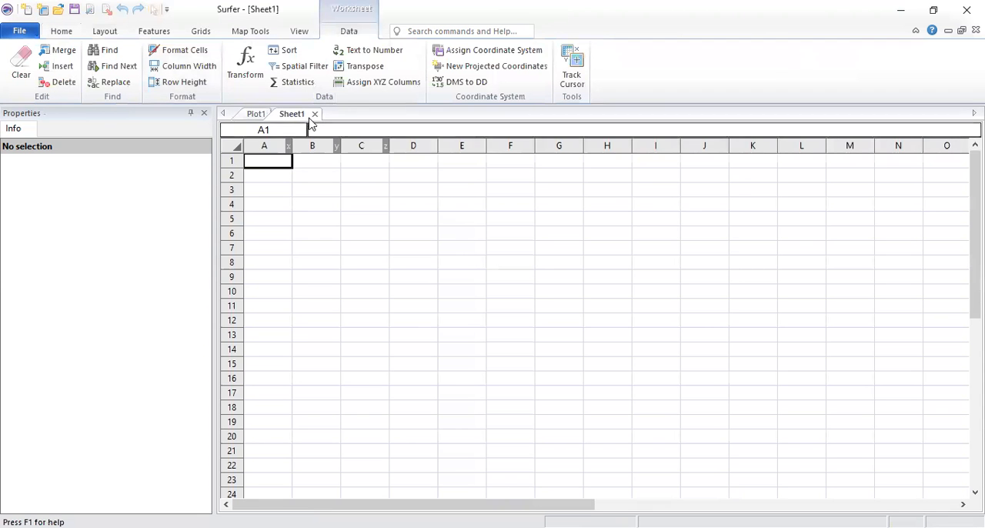
click(255, 115)
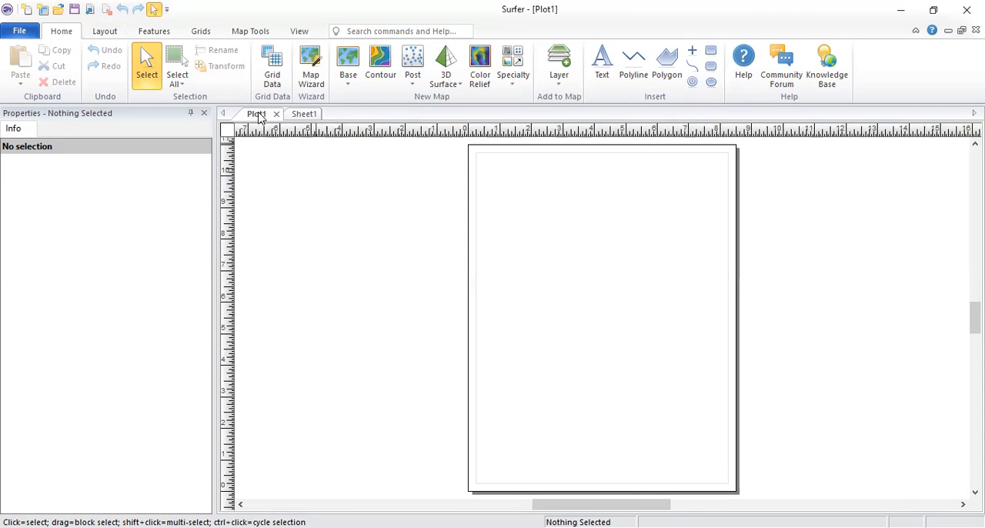
click(299, 115)
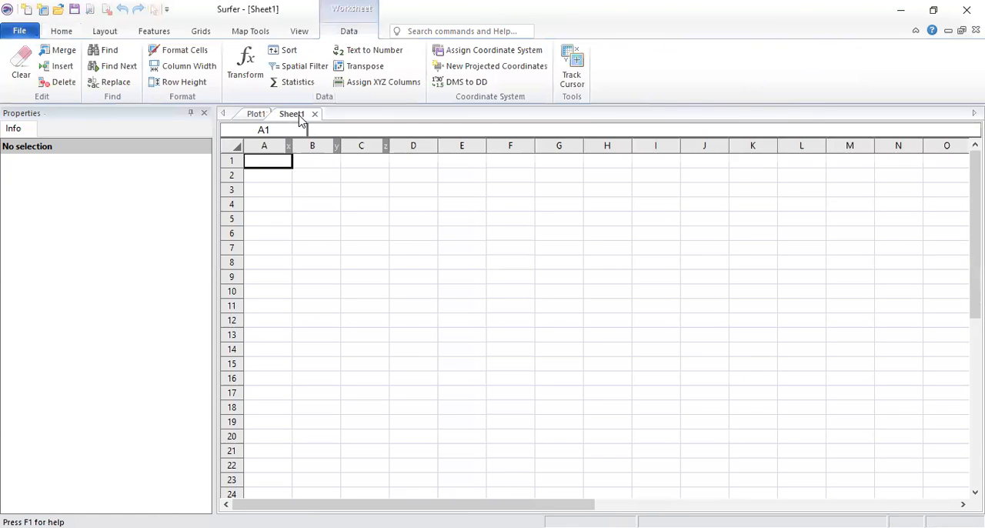
click(270, 147)
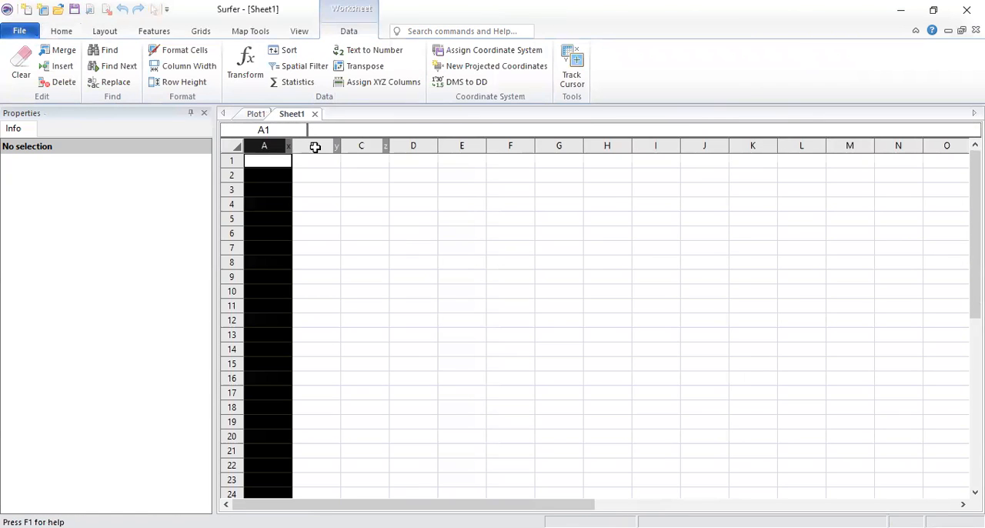
click(315, 146)
click(377, 145)
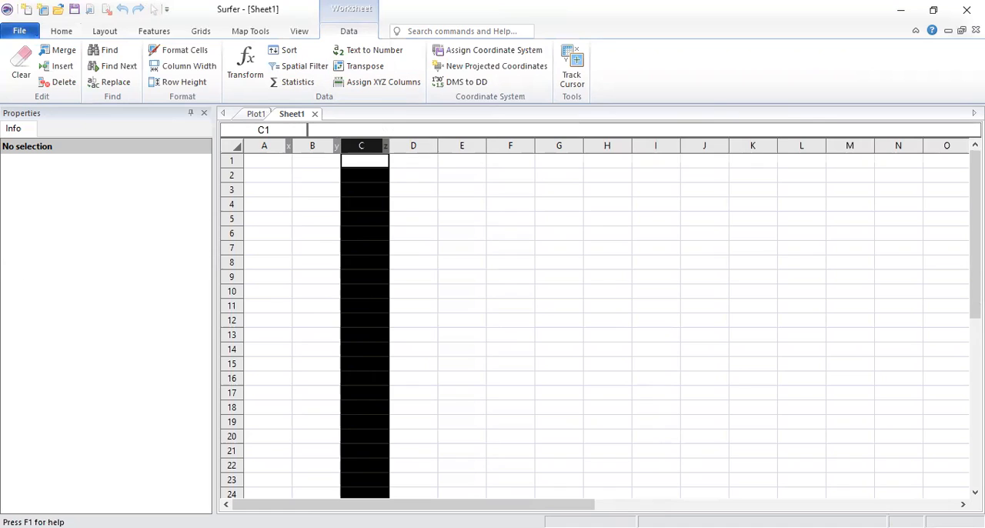
Step: Switch to the Excel workbook and rename the headers in F1 and G1 of the CTS sheet to x and y
key(alt+Tab)
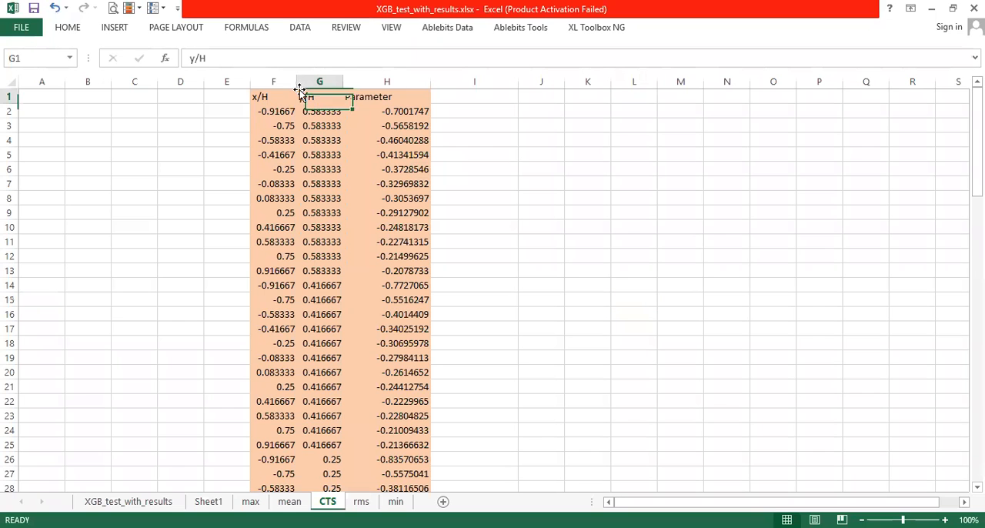
click(274, 97)
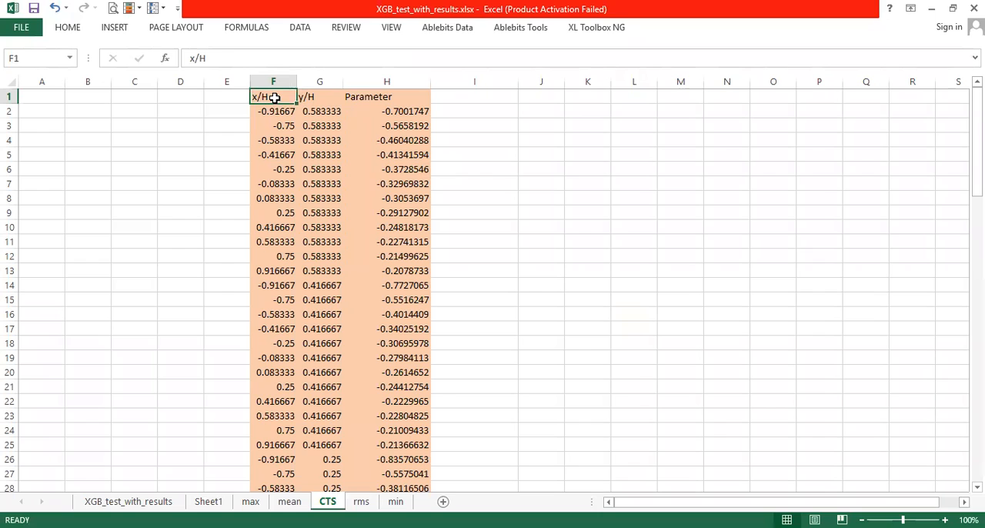
text(x)
click(310, 94)
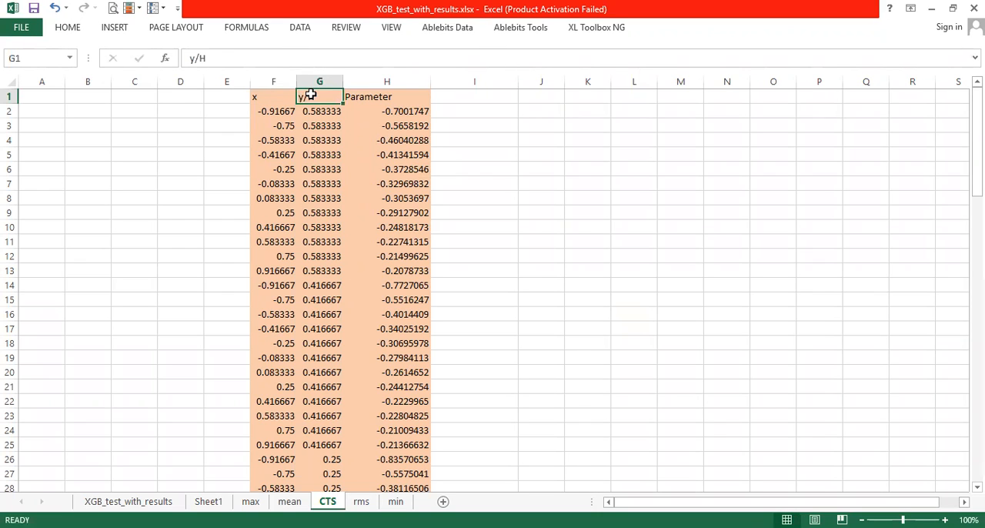
text(y)
click(513, 165)
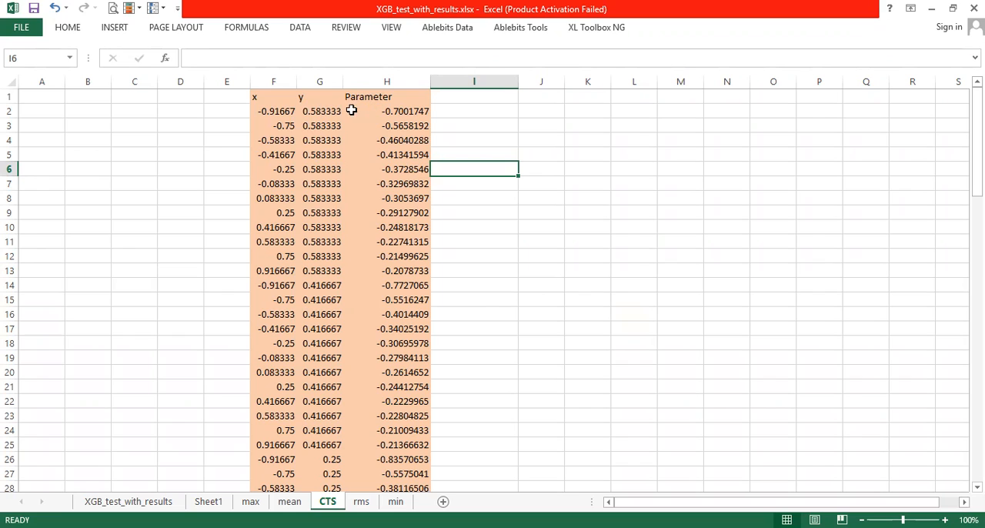
Step: Copy the data in F2:H97 without headers and paste it into the Surfer worksheet starting at cell A1
drag(272, 111, 422, 423)
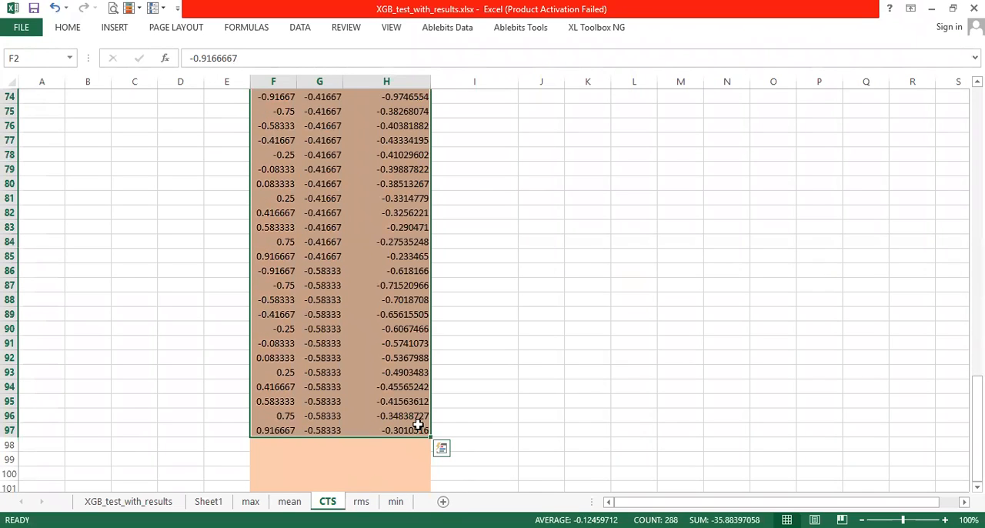
key(ctrl+c)
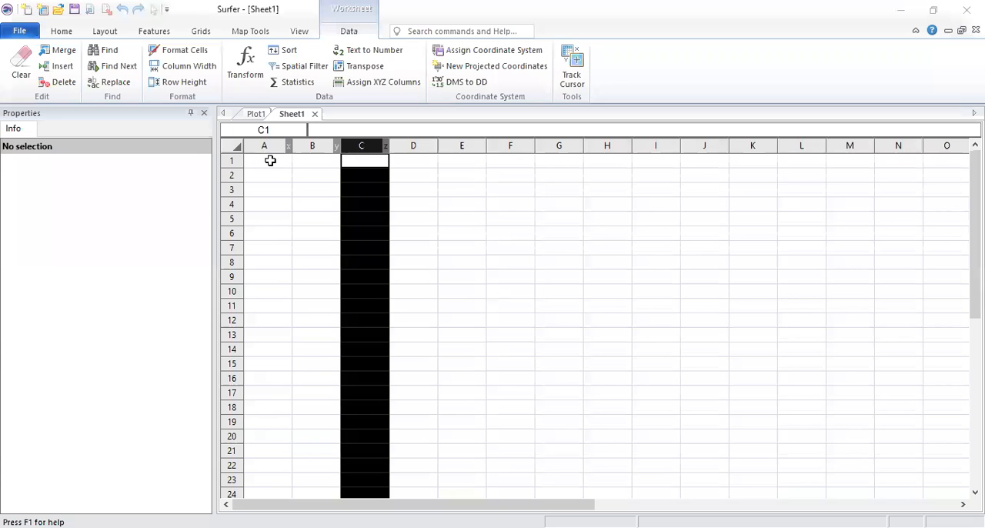
click(270, 159)
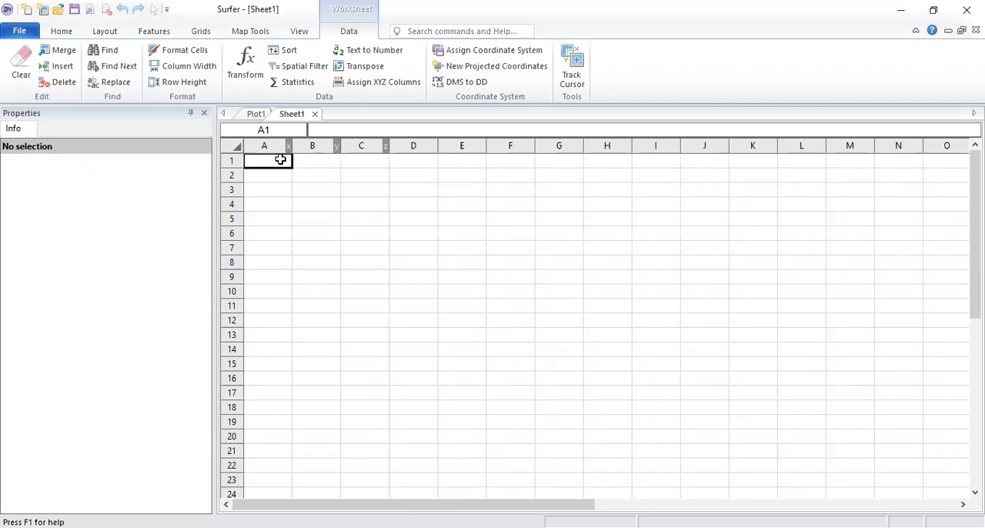
key(ctrl+v)
click(575, 217)
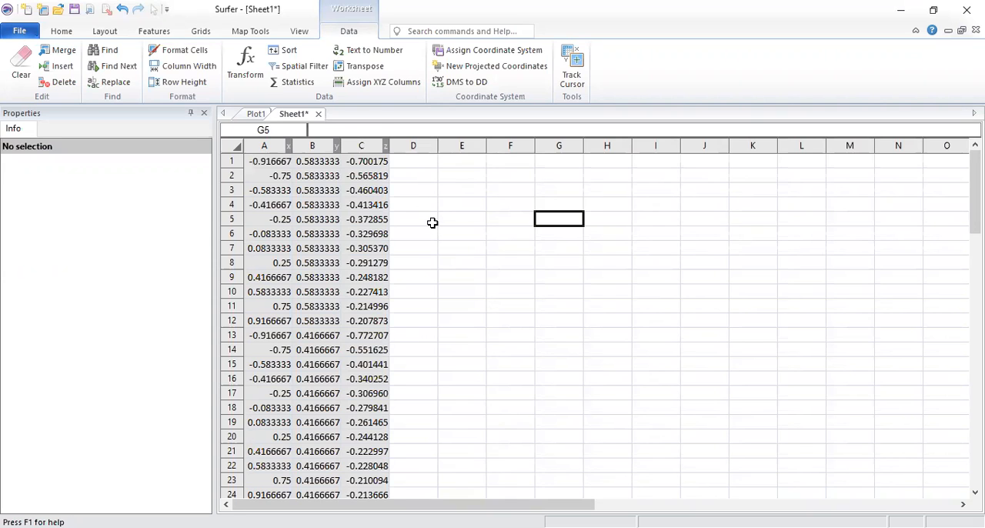
scroll(420, 215, down, 1)
scroll(328, 180, up, 1)
click(600, 210)
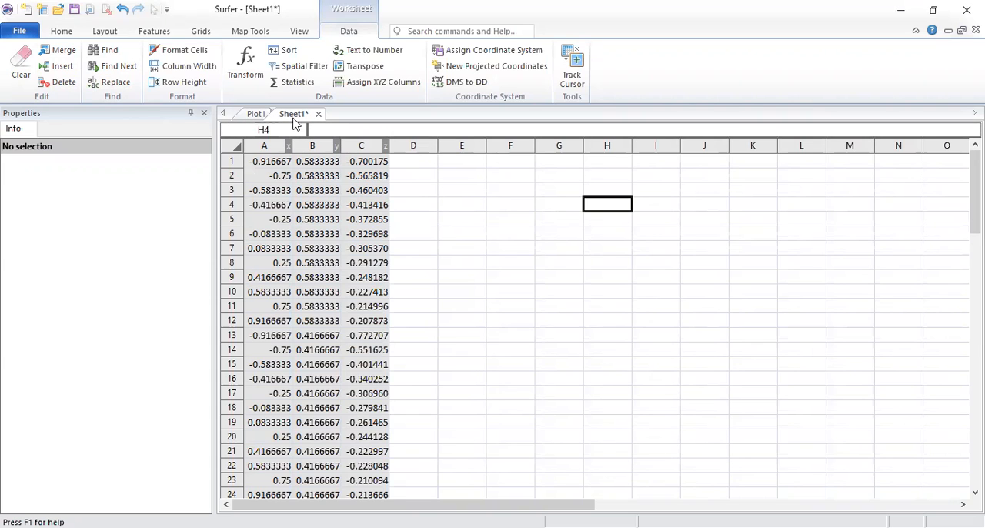
Step: Start saving the worksheet as a new file with the Desktop as destination folder
click(15, 32)
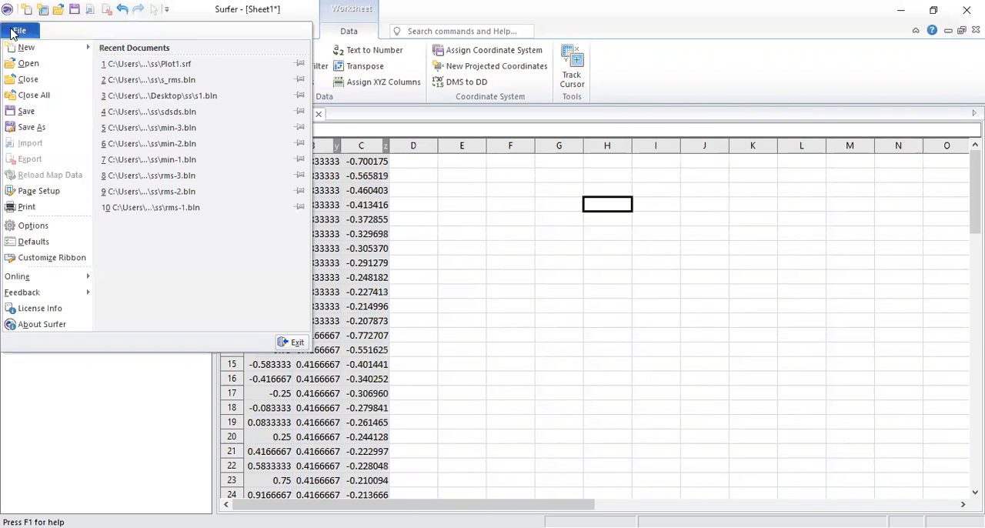
click(31, 127)
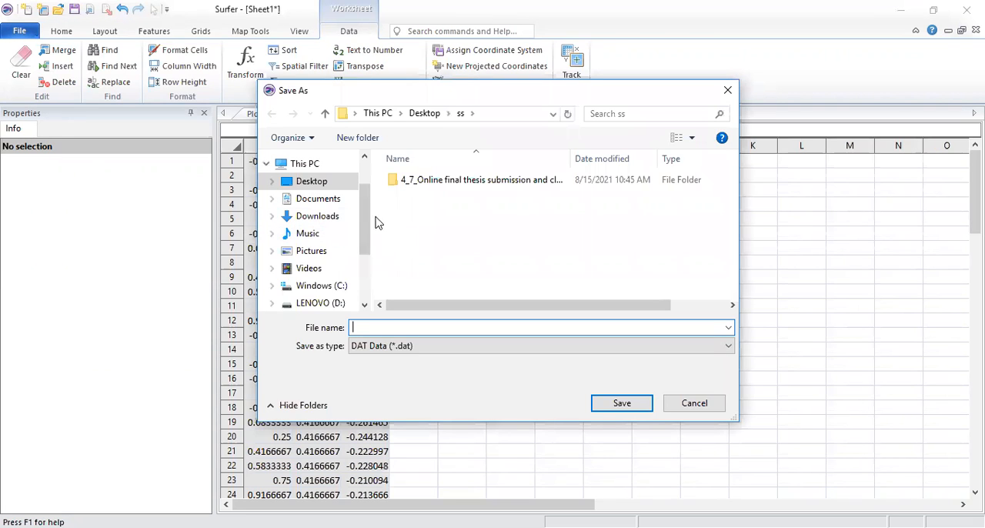
click(329, 187)
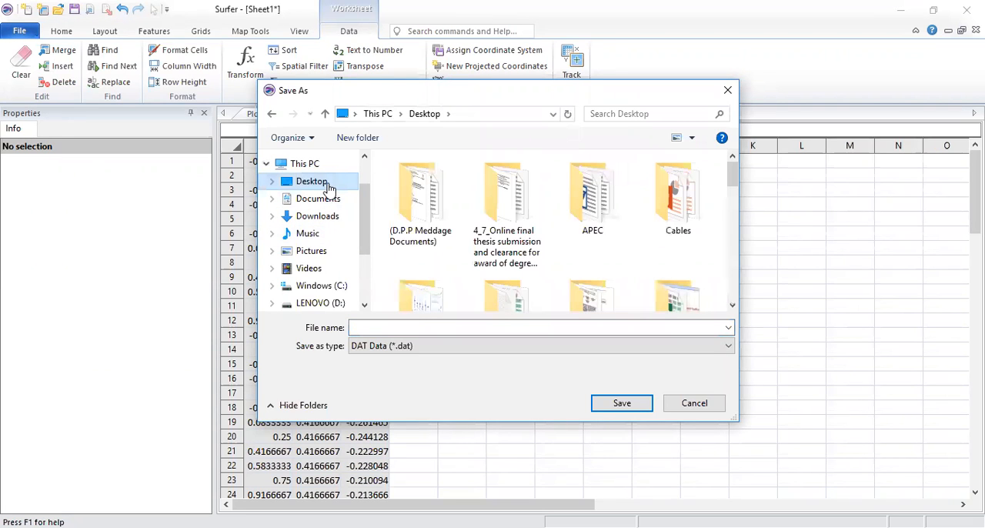
click(439, 327)
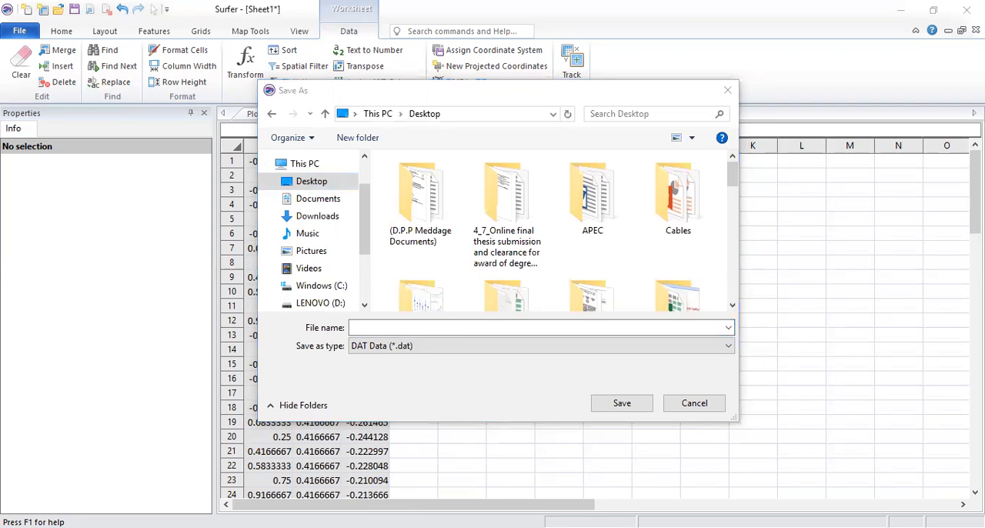
click(391, 326)
text(Conout)
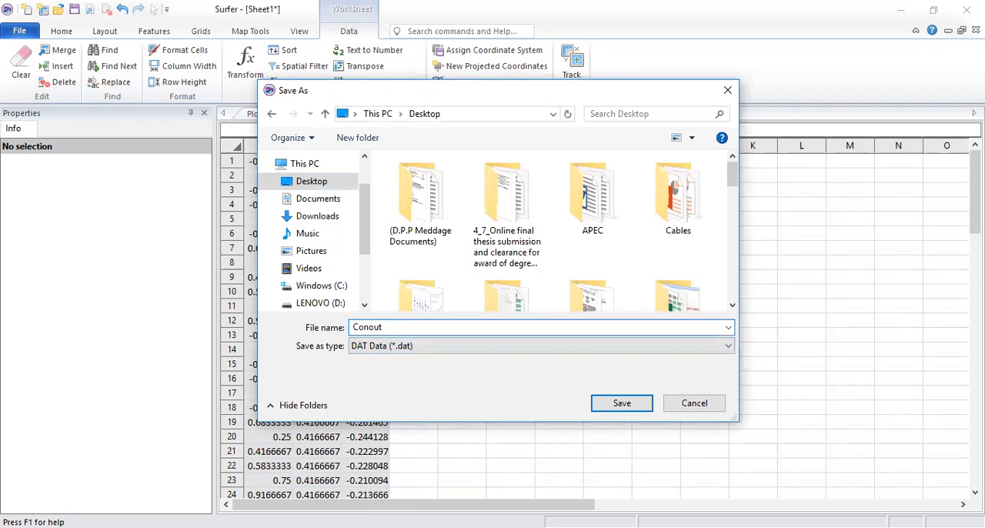
key(BackSpace)
key(BackSpace)
key(BackSpace)
key(BackSpace)
key(BackSpace)
key(BackSpace)
Step: Save the worksheet as DAta_1 in the BLN Golden Software Blanking format, accepting the possible loss of formatting
text(DAta_1)
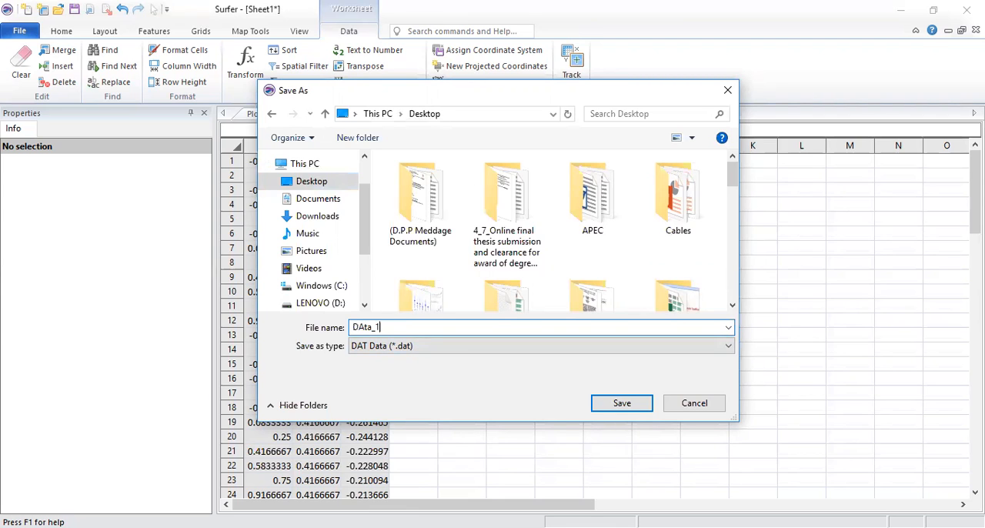
click(419, 349)
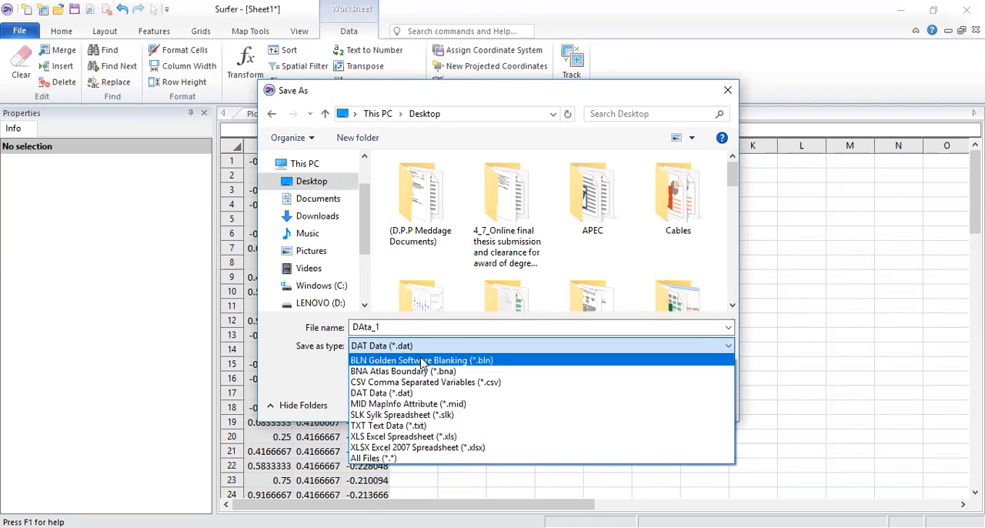
click(425, 361)
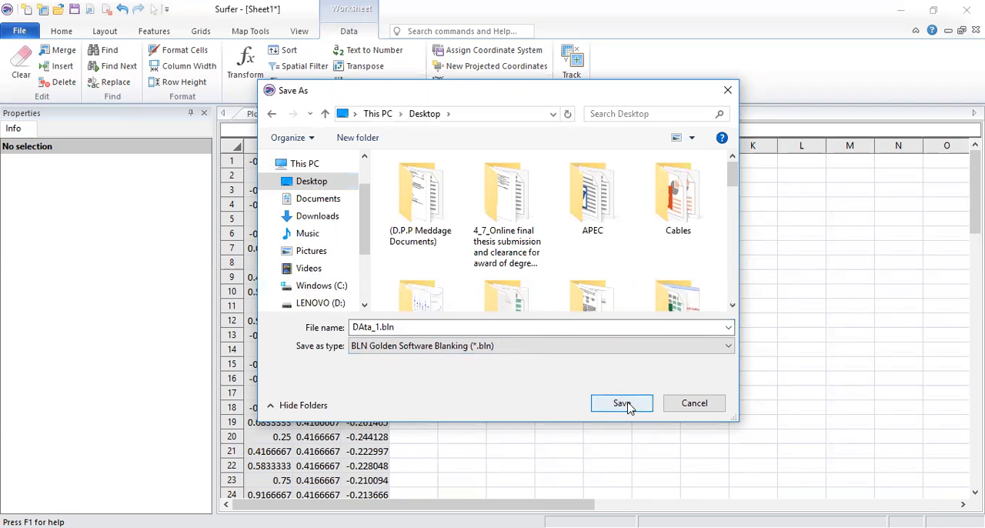
click(595, 408)
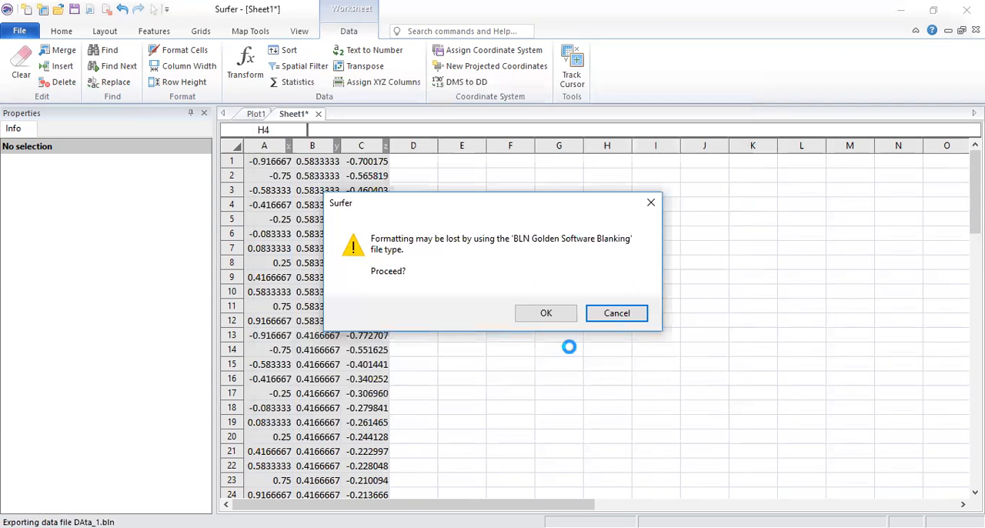
click(547, 313)
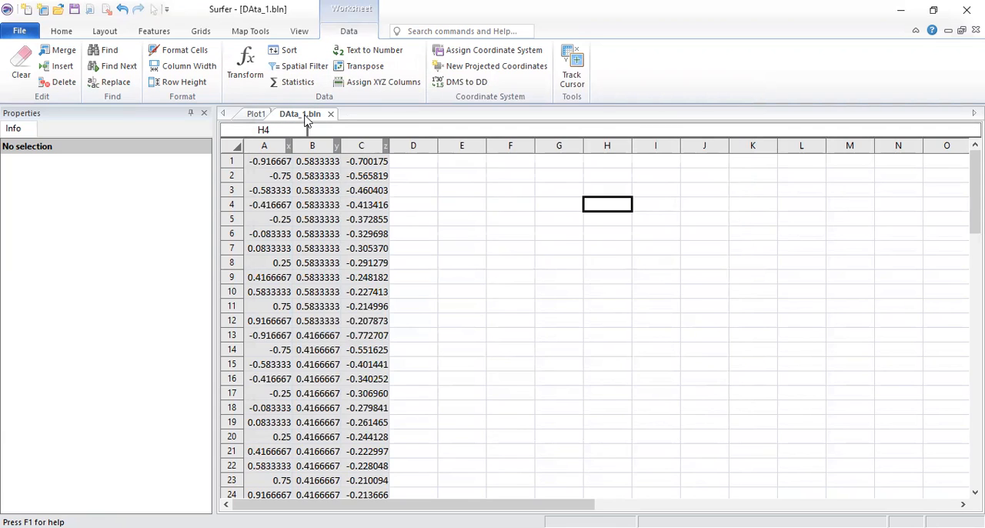
Step: Return to Plot1 and start gridding data with DAta_1.bln from the Desktop as the source file
click(256, 116)
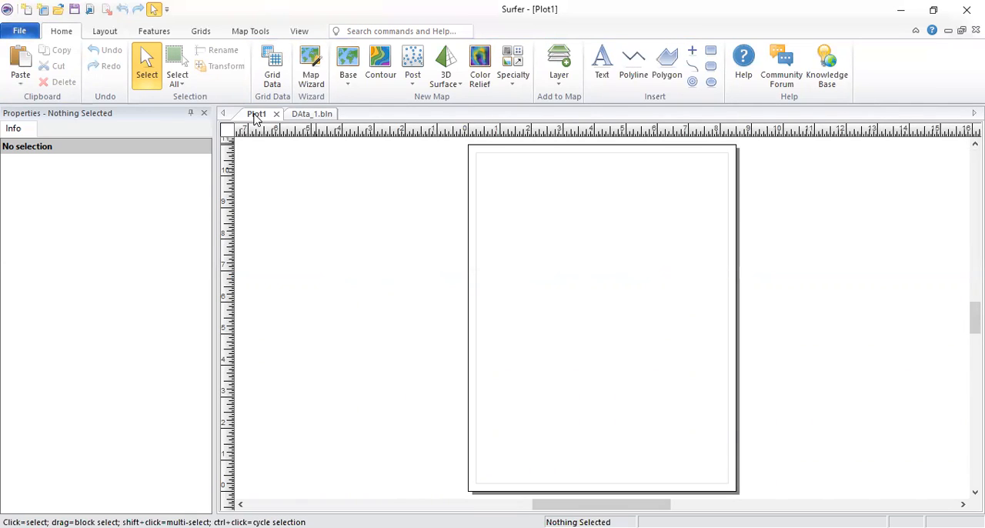
click(272, 67)
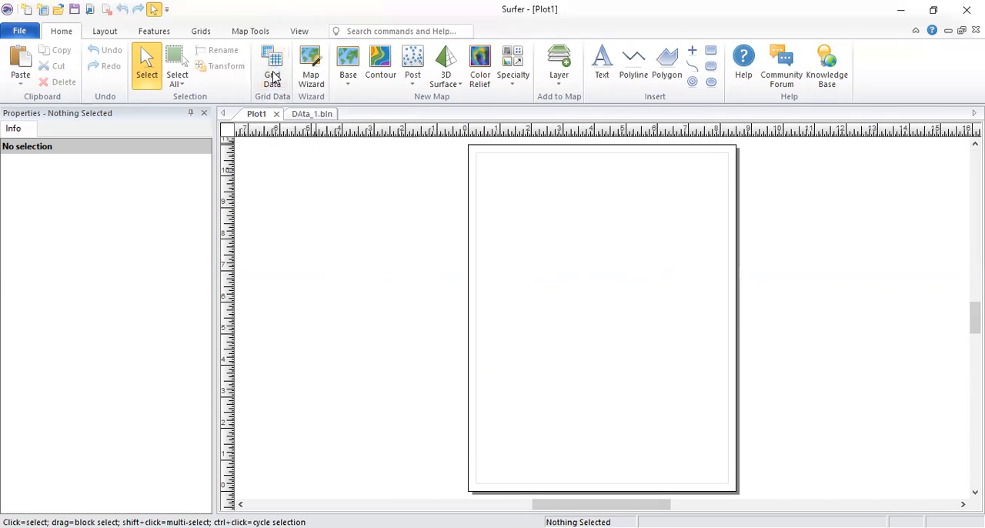
drag(683, 160, 709, 310)
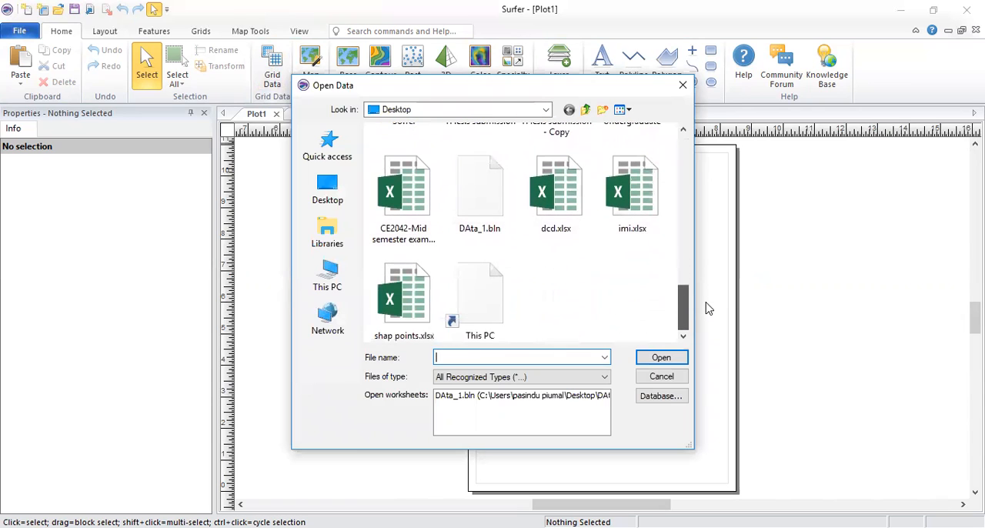
click(464, 205)
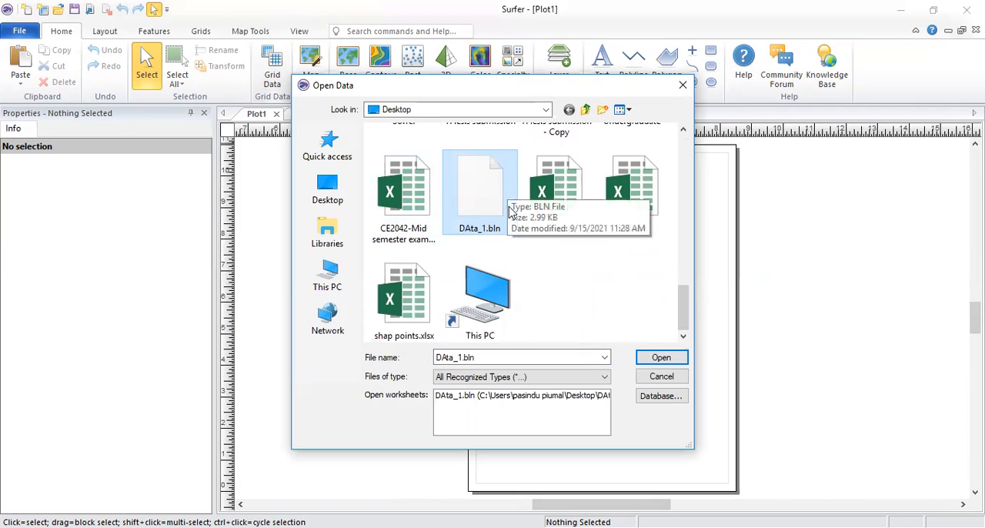
click(664, 357)
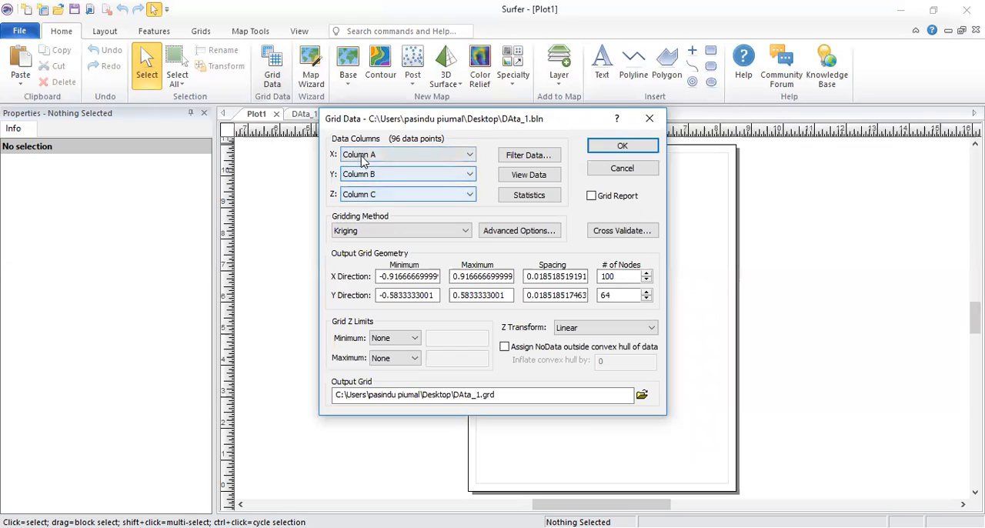
Step: Choose Kriging as the gridding method and review its general, search and breakline advanced options without changing them
click(368, 231)
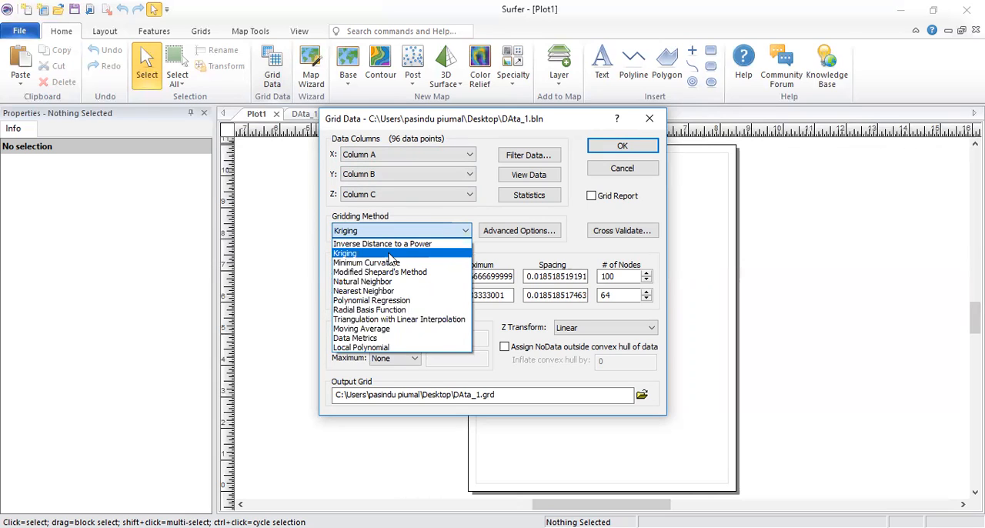
click(389, 254)
click(542, 230)
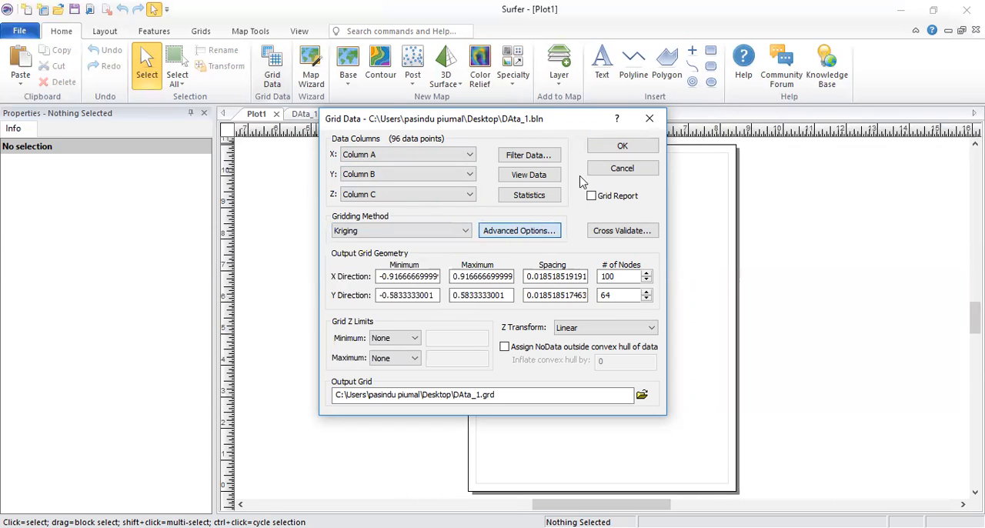
click(388, 186)
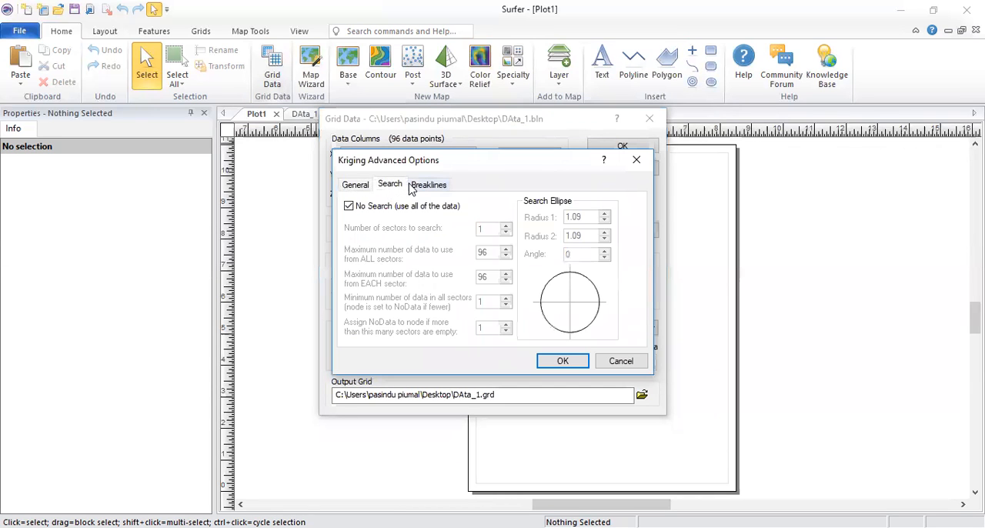
click(412, 187)
click(354, 185)
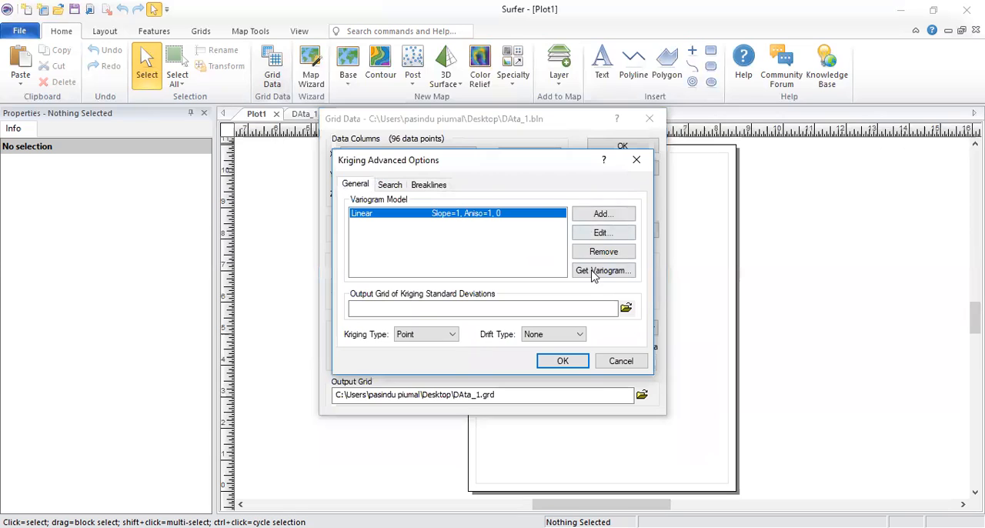
click(636, 159)
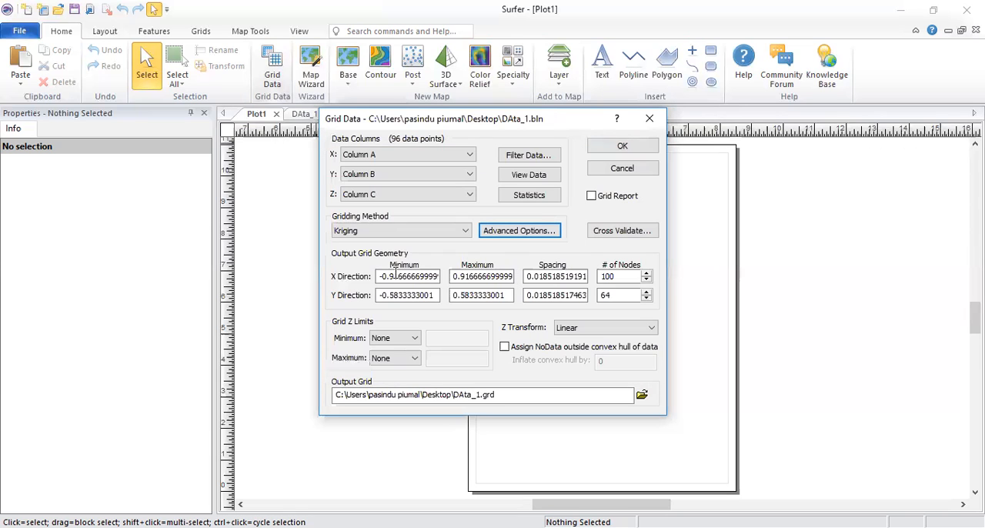
Step: Check the grid geometry, keep the Linear Z transform and create the output grid DAta_1.grd on the Desktop
click(391, 277)
drag(391, 276, 443, 284)
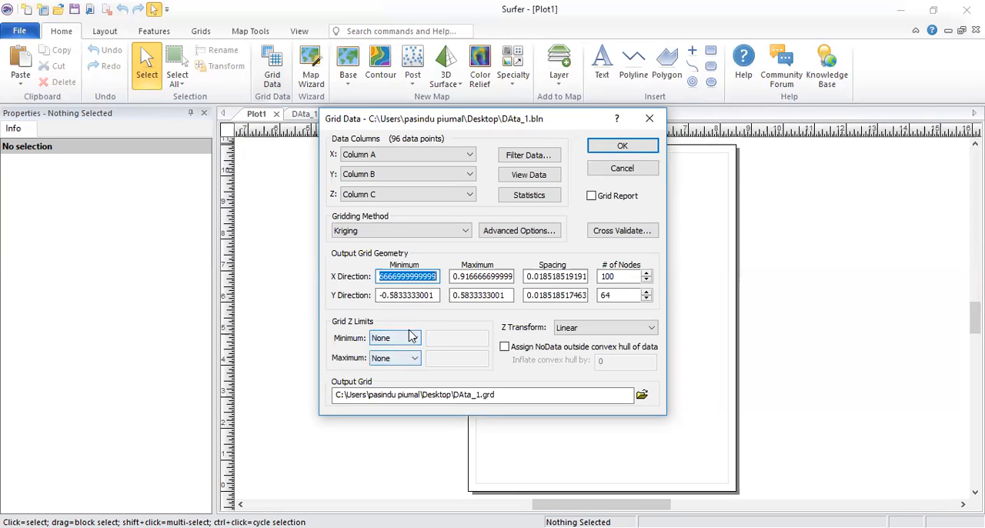
click(573, 329)
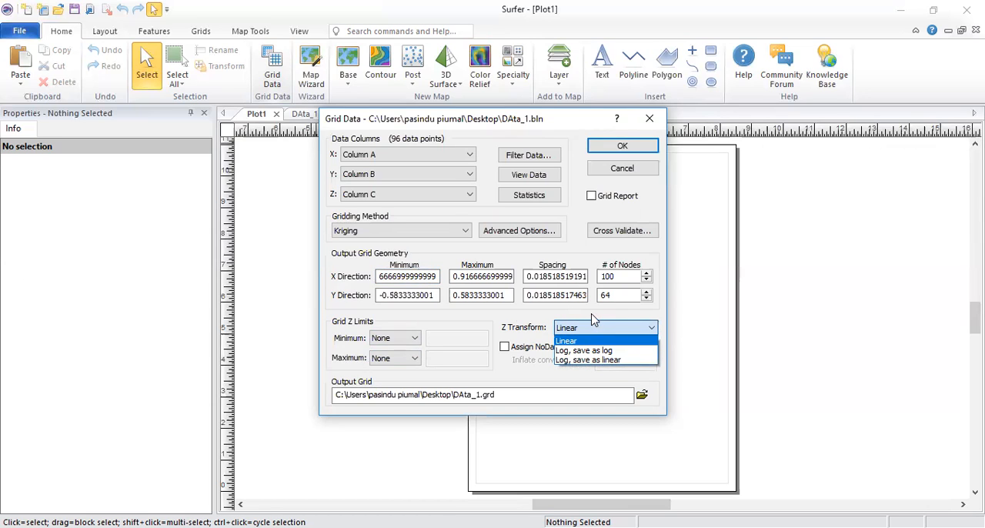
click(518, 311)
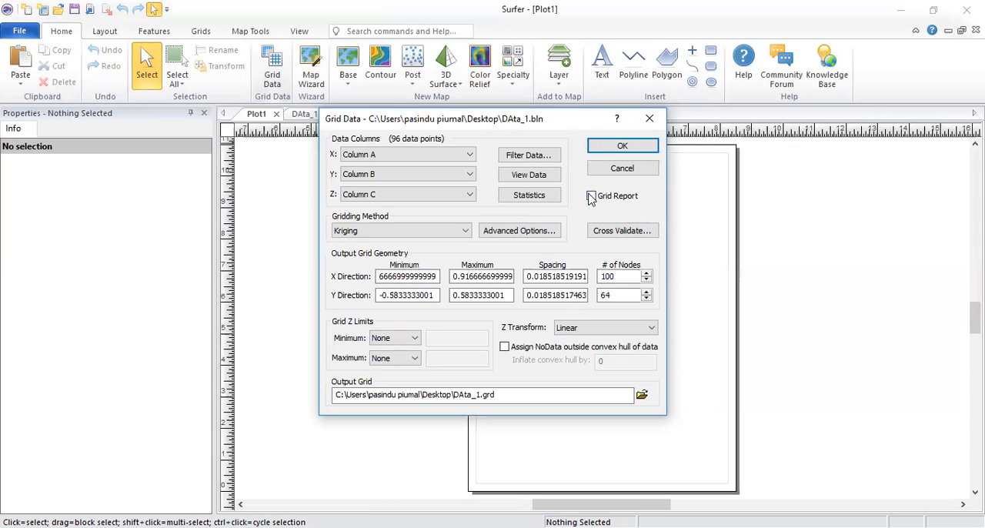
click(615, 147)
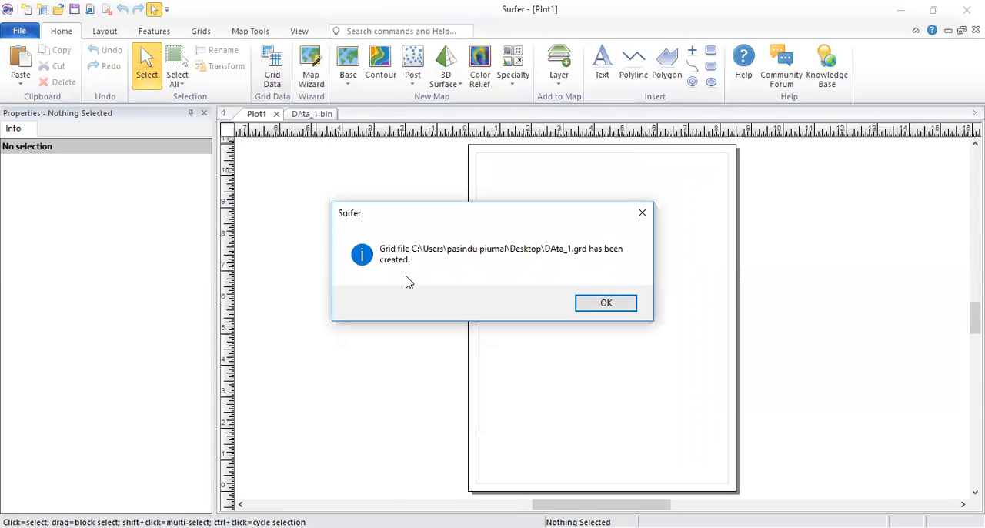
click(606, 303)
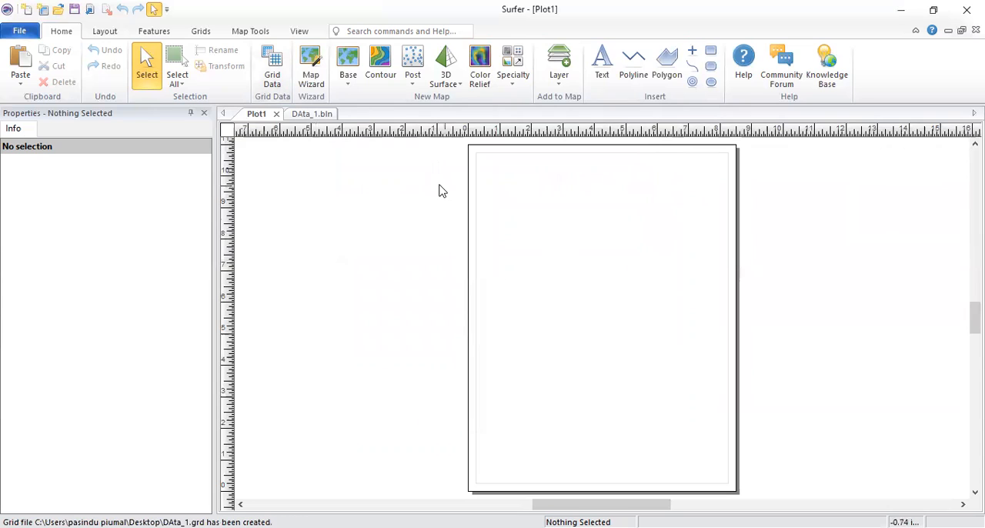
Step: Create a contour map from DAta_1.grd on the Desktop and move it slightly up and to the right on the page
click(388, 63)
scroll(646, 199, down, 5)
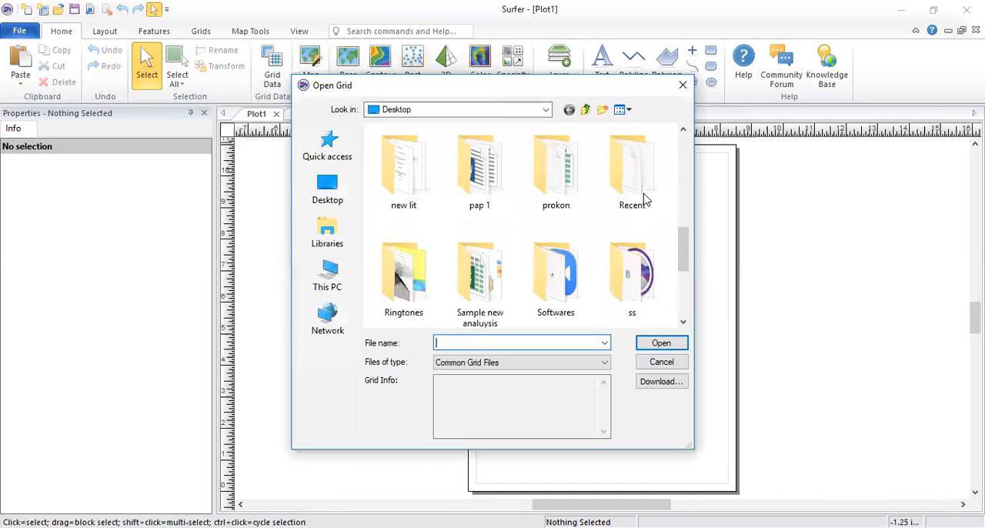
scroll(646, 199, down, 3)
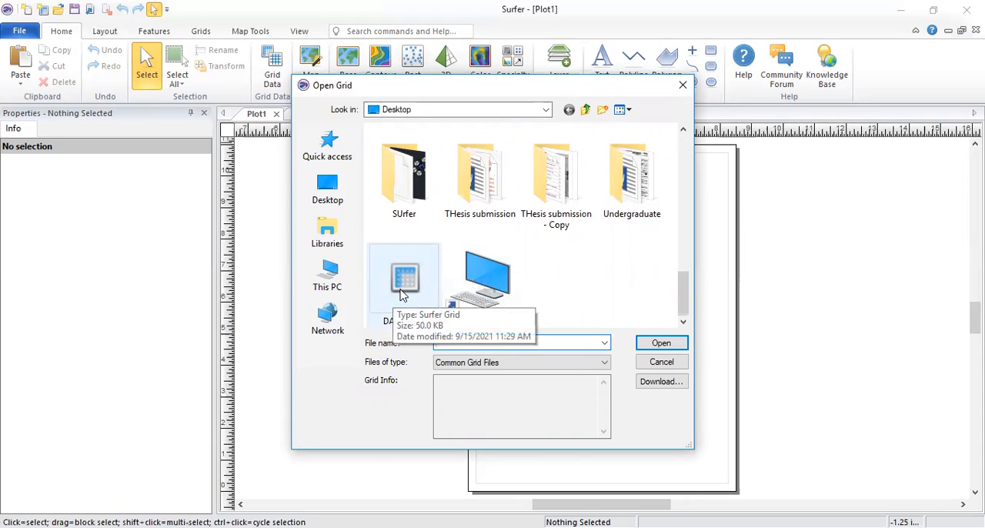
click(400, 294)
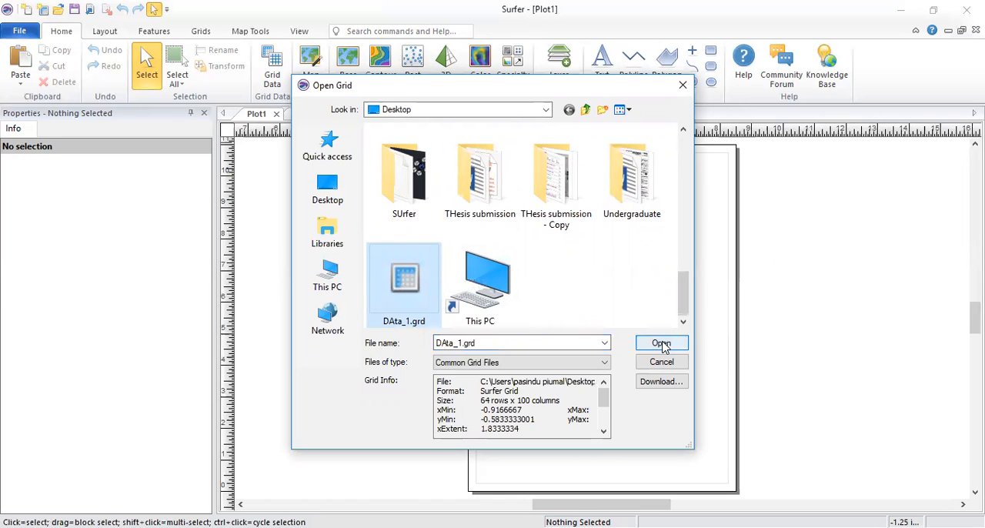
click(662, 347)
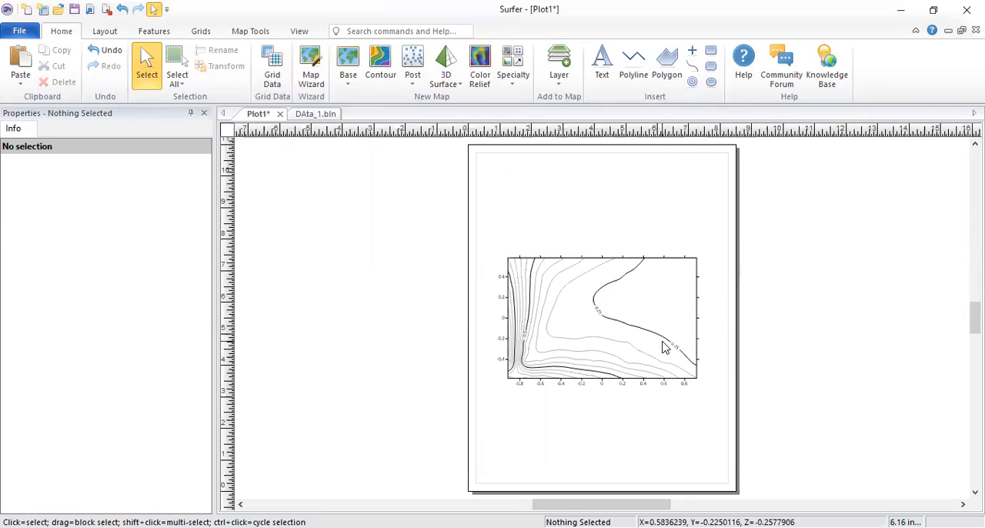
click(543, 254)
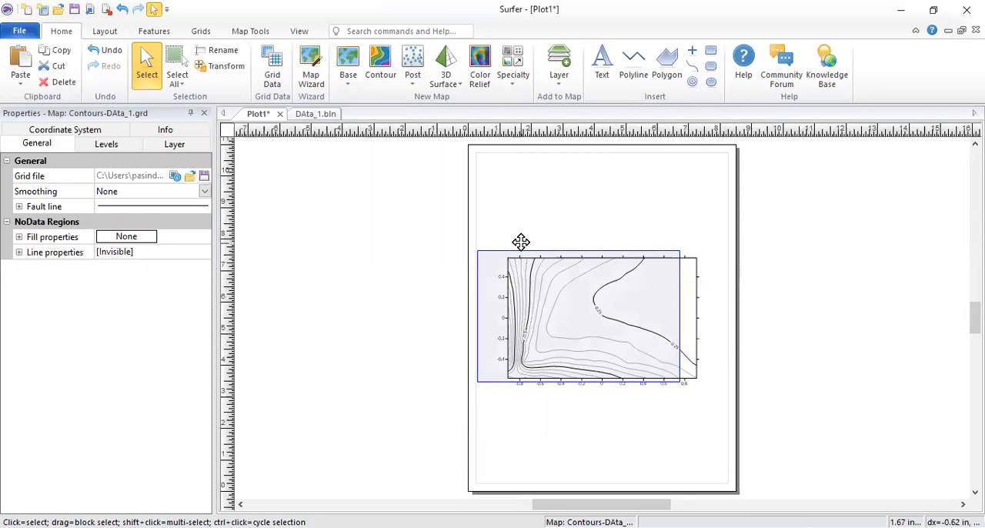
drag(598, 317, 655, 284)
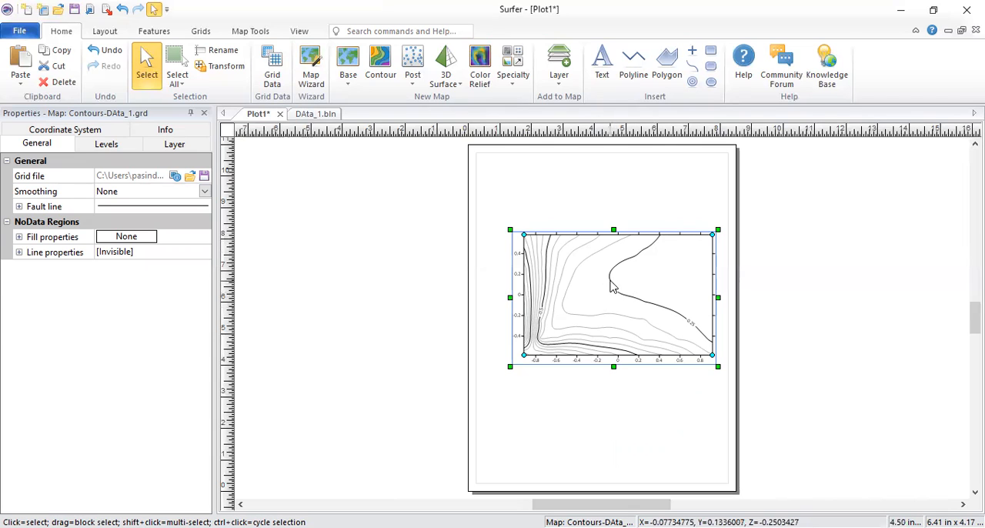
Step: Examine the contour map's general, level, coordinate system and layer properties
click(123, 131)
click(130, 130)
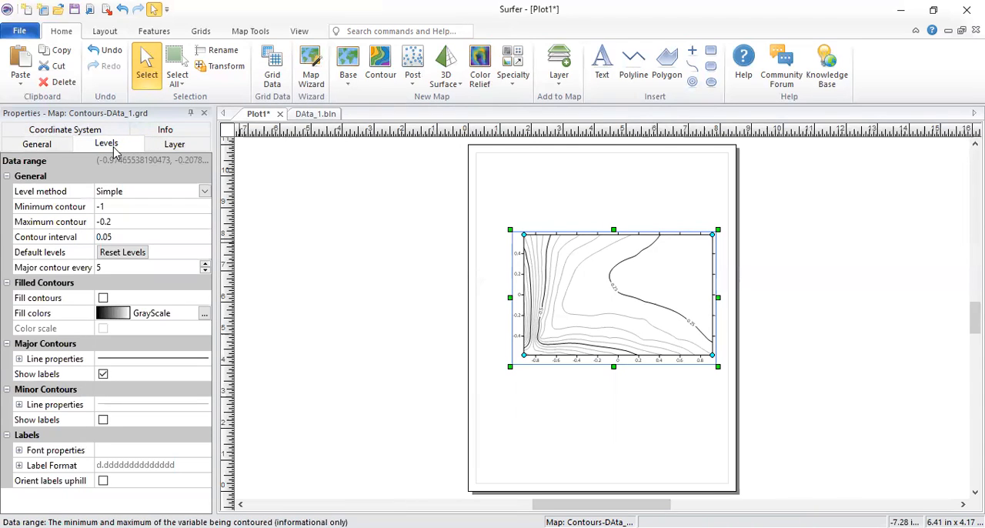
click(67, 147)
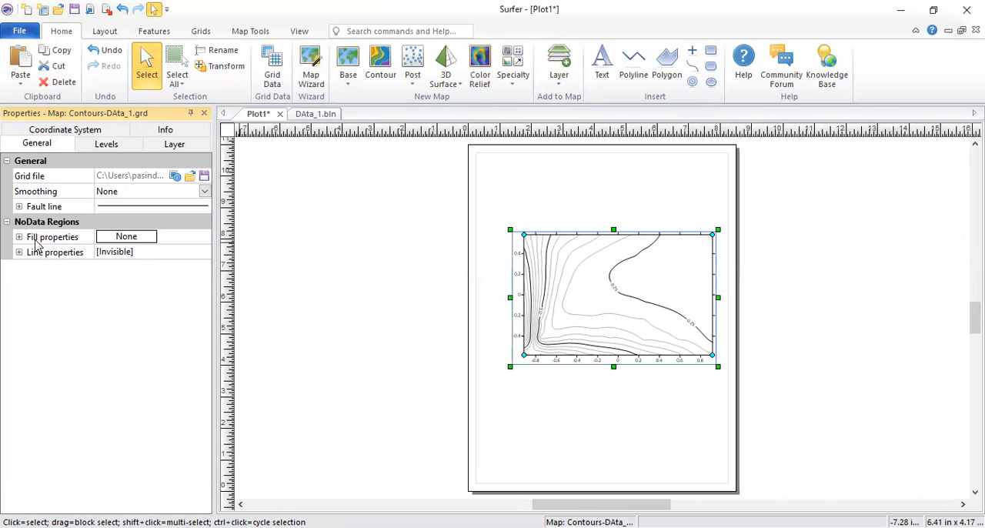
click(106, 145)
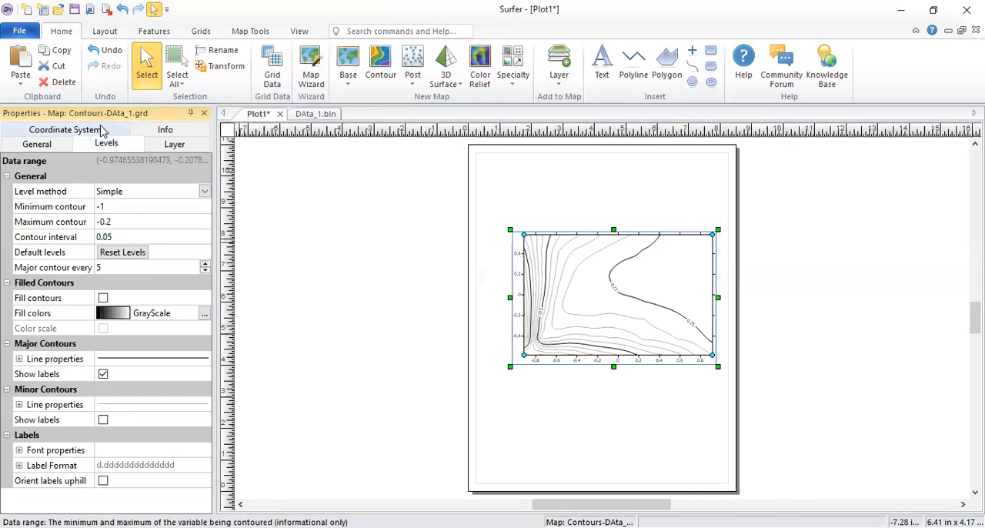
click(102, 130)
click(167, 143)
click(174, 142)
click(106, 144)
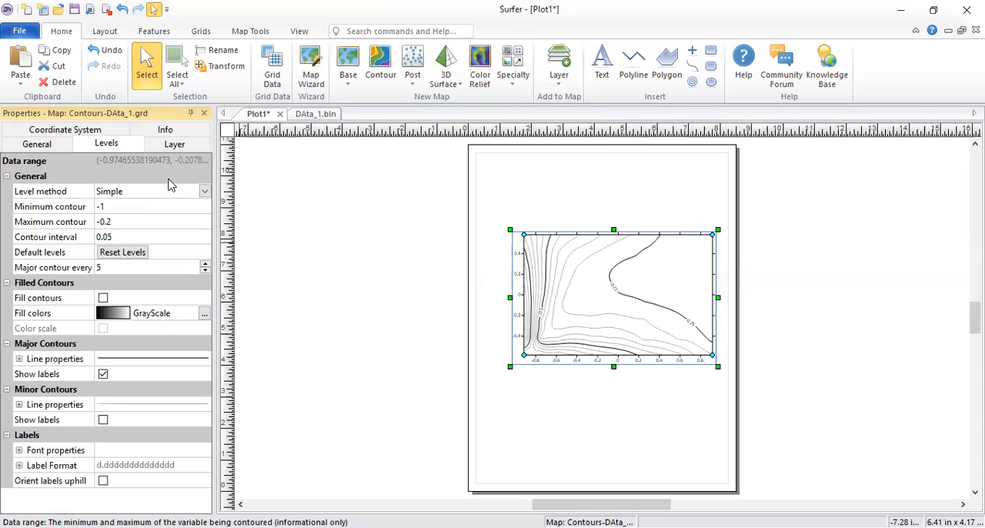
Step: Keep the Simple level method for the contours and set the maximum contour to 0
click(139, 194)
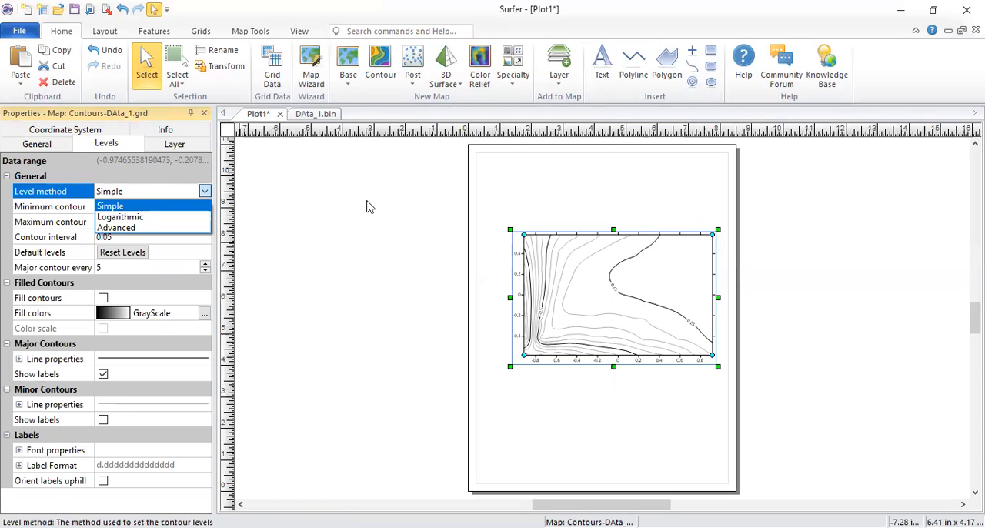
click(110, 206)
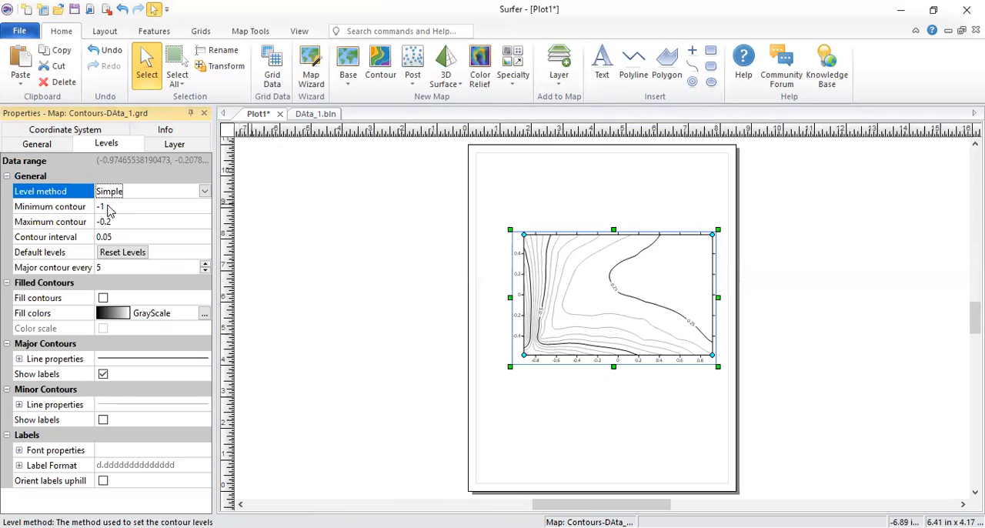
click(107, 207)
click(115, 224)
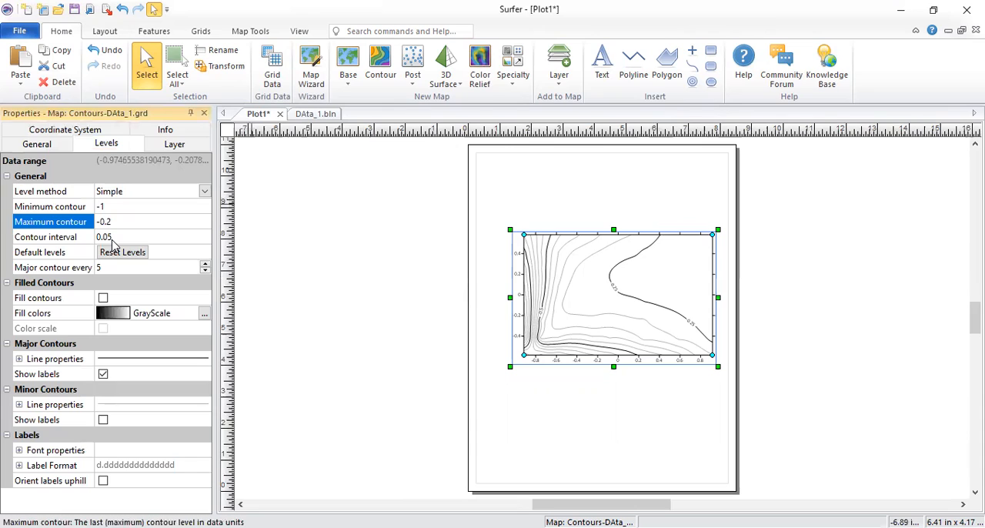
click(112, 241)
drag(113, 240, 103, 237)
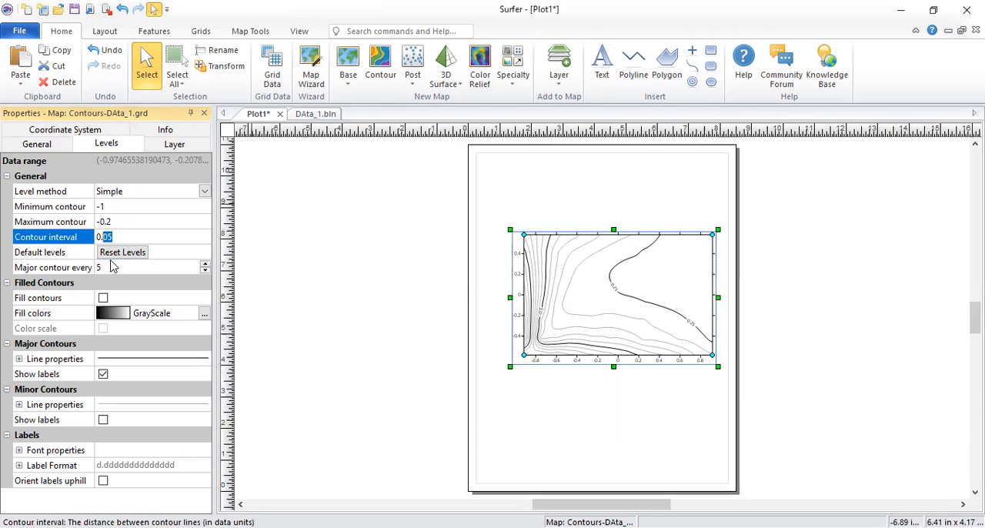
click(119, 223)
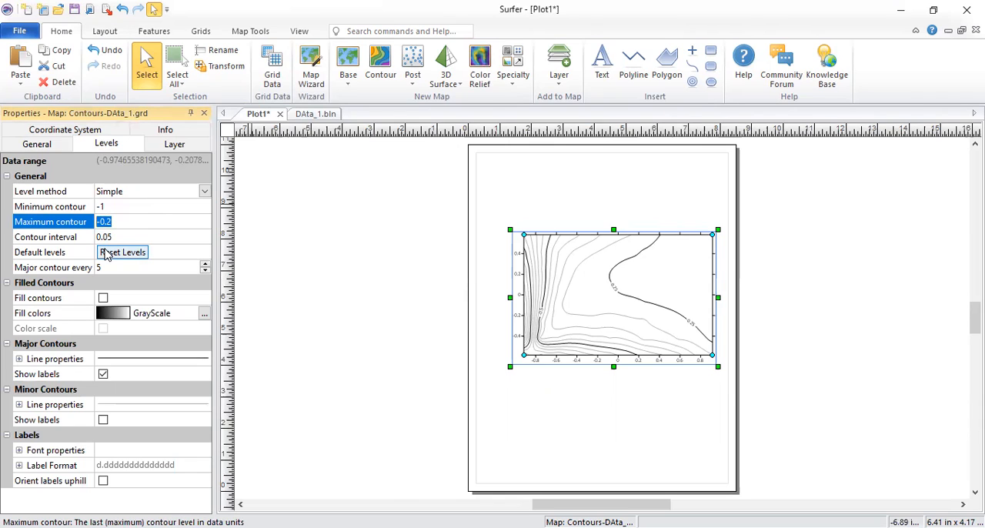
text(0)
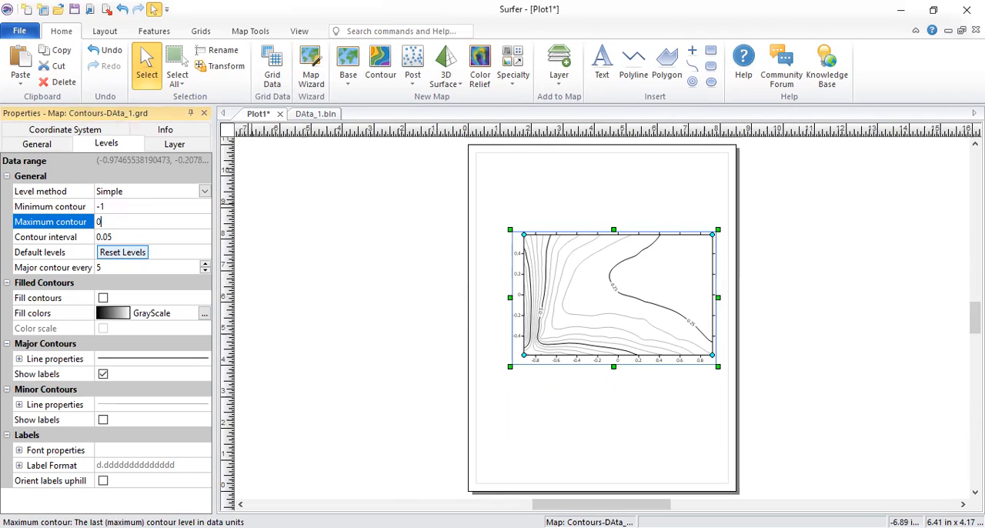
click(136, 239)
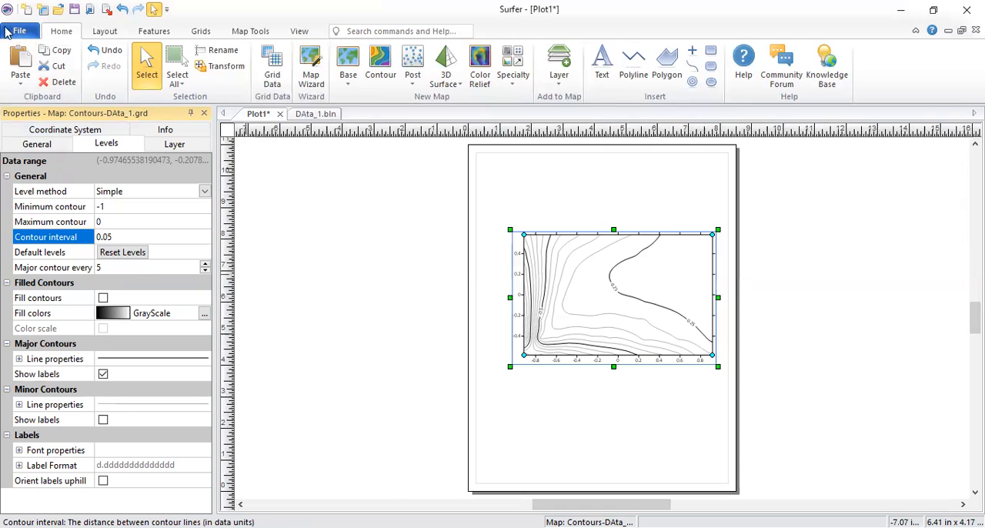
Step: Set the contour interval to 0.1, keeping the minimum contour at -1 and the maximum at 0
click(113, 211)
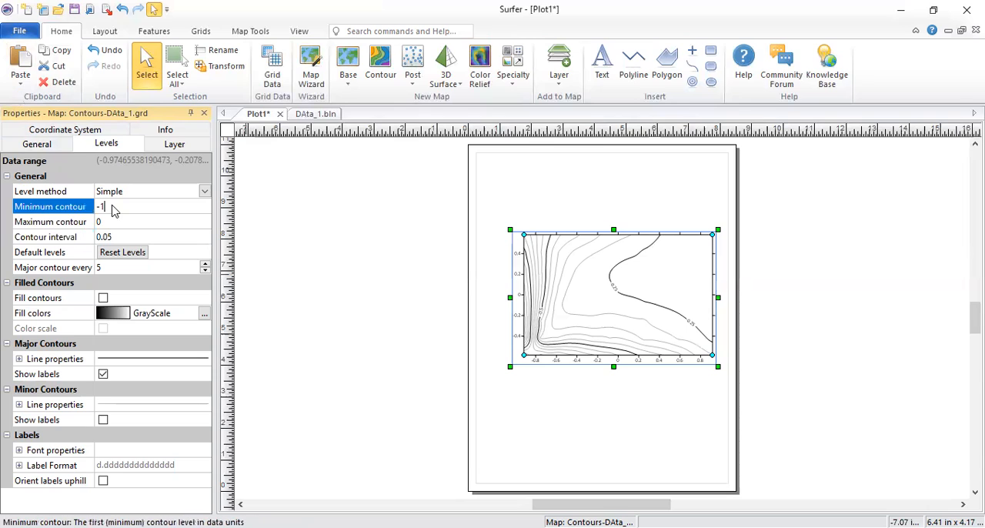
double_click(101, 209)
click(113, 206)
click(98, 221)
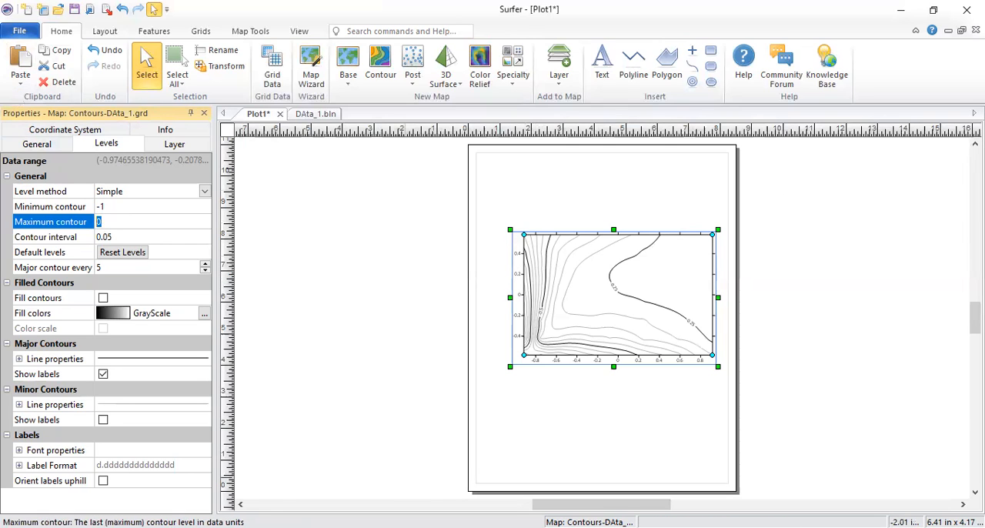
drag(115, 240, 106, 241)
text(1)
click(130, 223)
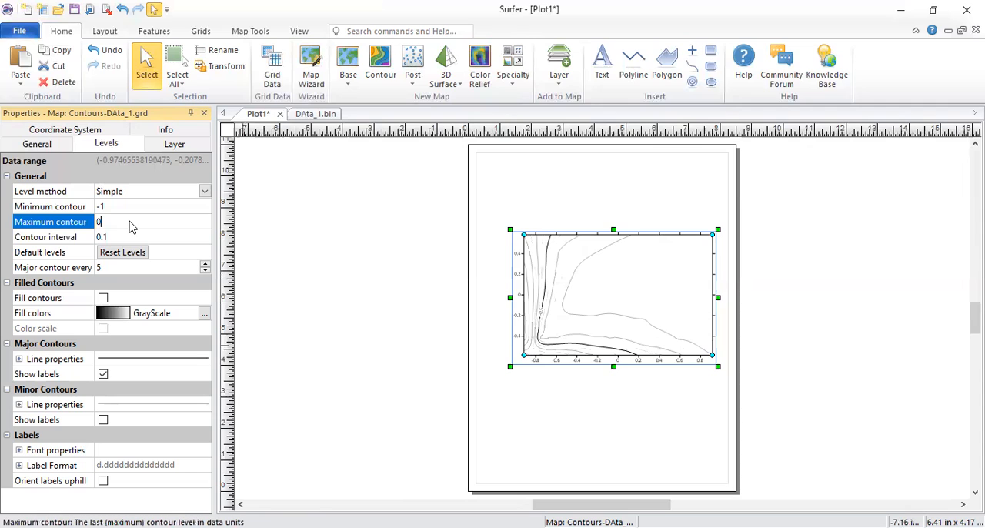
Step: Set the major contour frequency to every 1 contour line
click(207, 272)
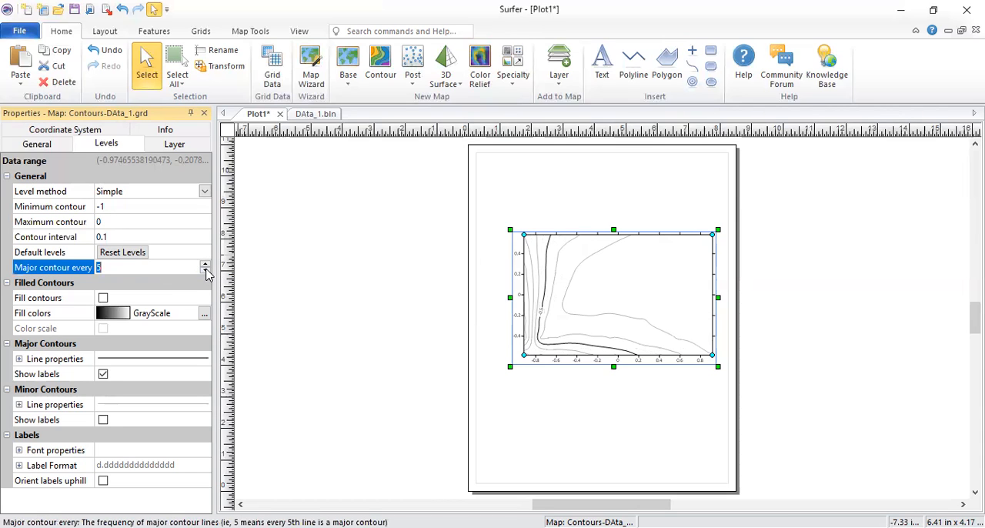
click(205, 271)
click(205, 270)
click(206, 271)
click(206, 271)
click(133, 269)
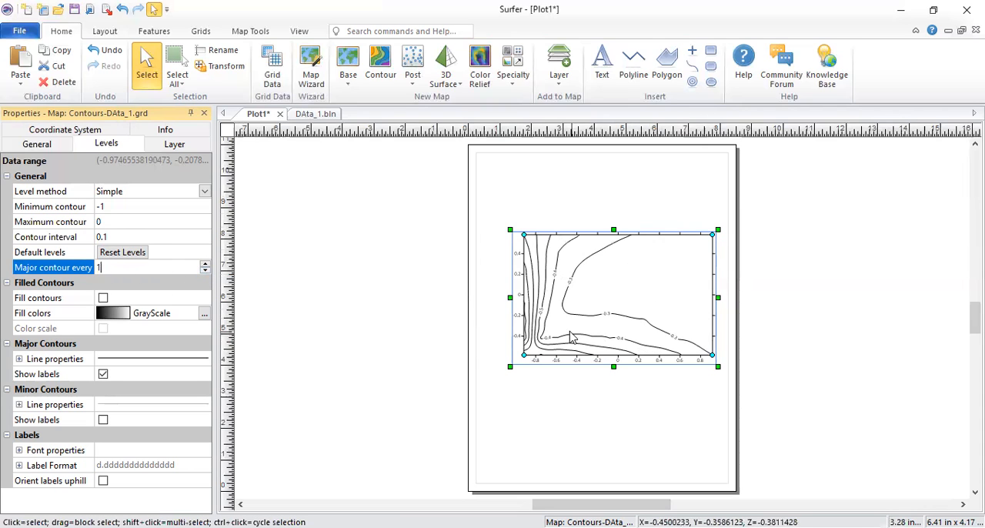
Step: Expand the major contours' line properties and look through the line styles and the custom dash pattern settings
click(19, 359)
click(168, 373)
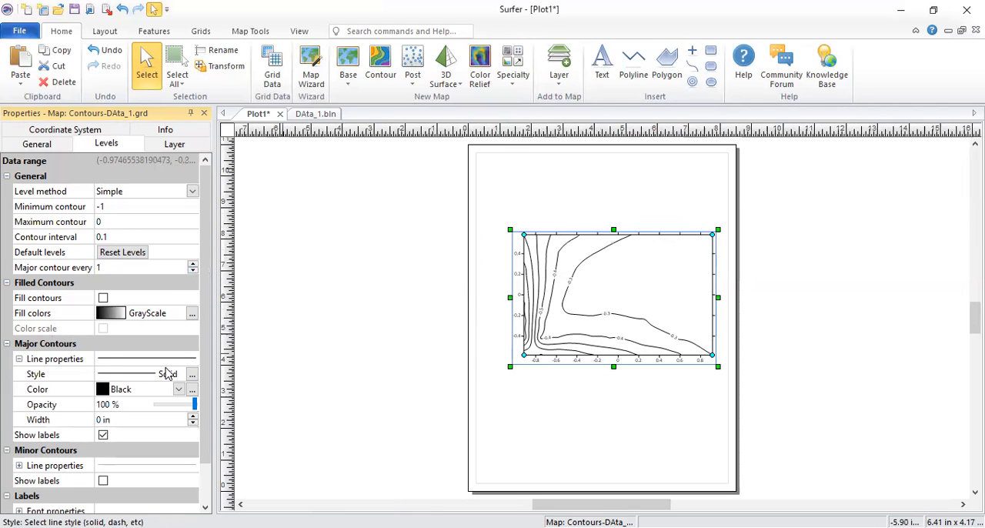
click(168, 374)
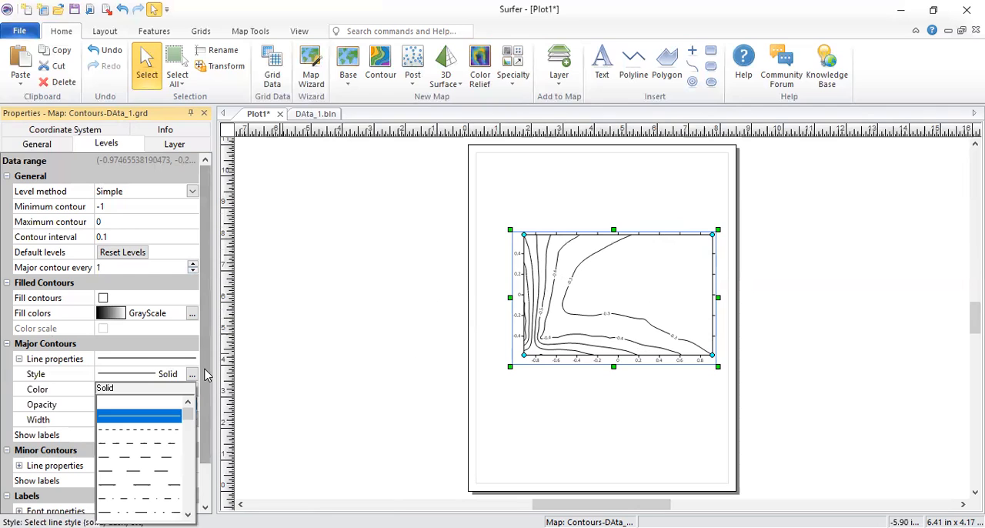
click(193, 399)
click(192, 374)
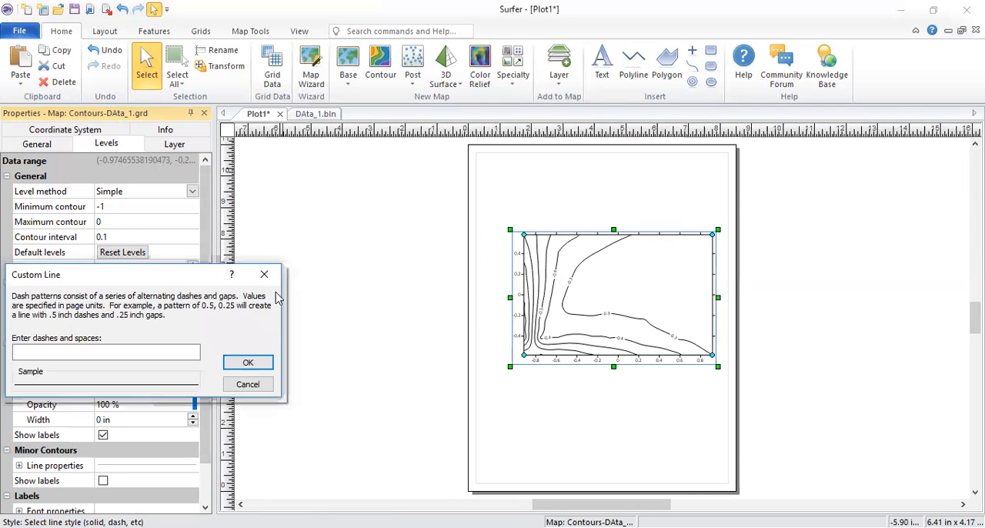
click(264, 275)
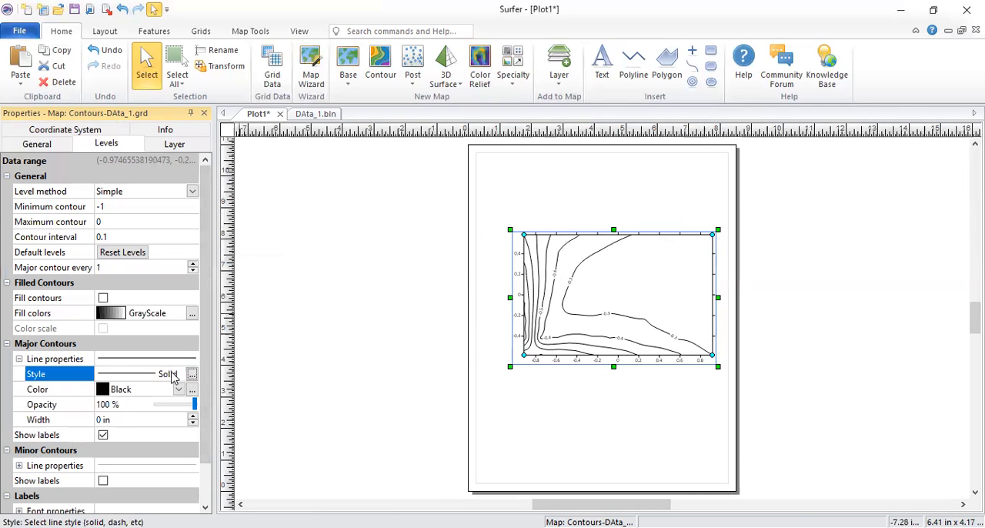
Step: Try the .1 in. dashed line style on the major contours, check its custom pattern, and return the style to Solid
click(171, 375)
click(156, 431)
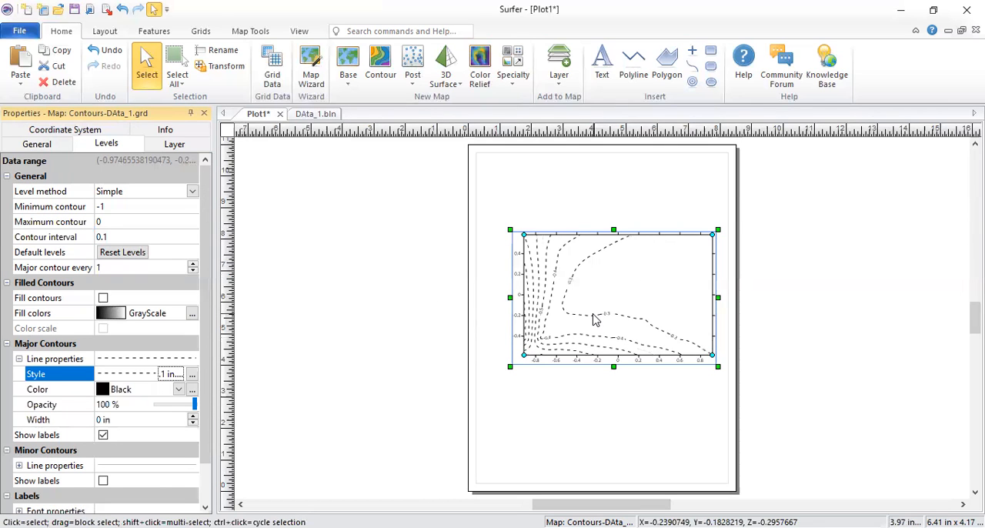
click(192, 374)
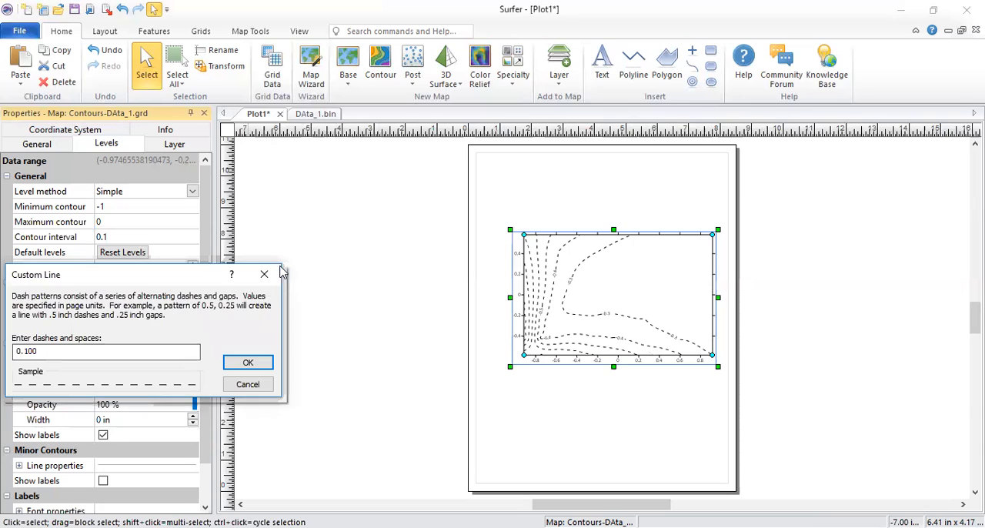
click(265, 271)
click(177, 373)
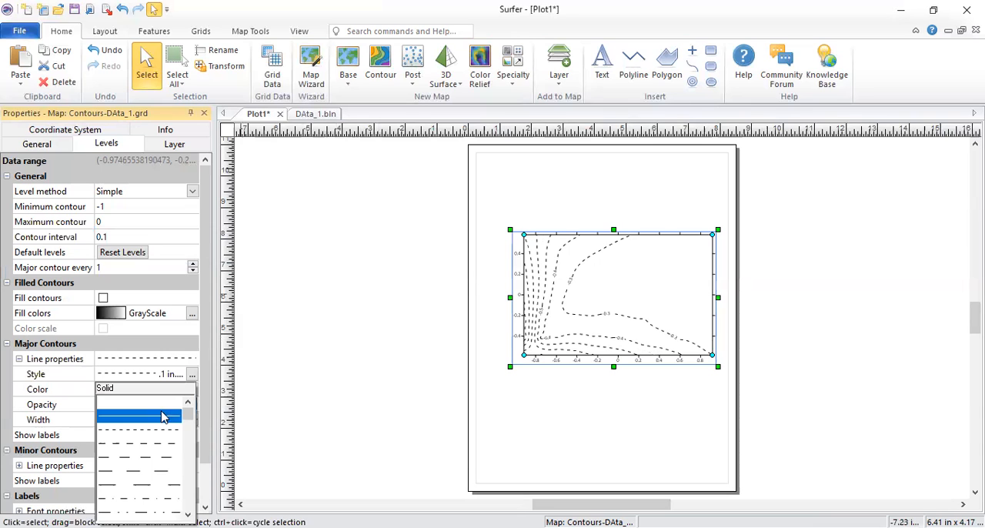
click(162, 417)
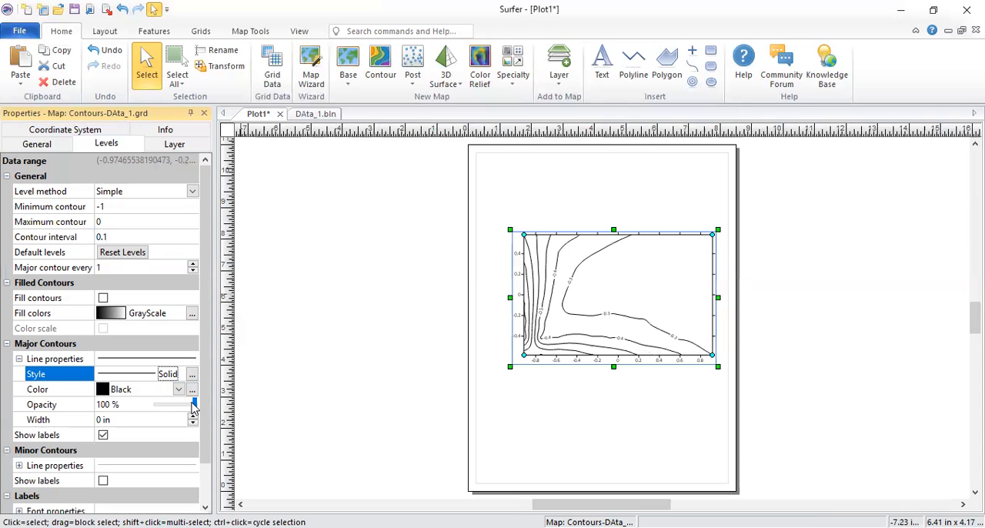
Step: Lower the major contours' line opacity to 69 % and expand the minor contours' line properties
mouse_move(195, 408)
mouse_down()
mouse_move(169, 411)
mouse_move(195, 411)
mouse_move(183, 411)
mouse_up()
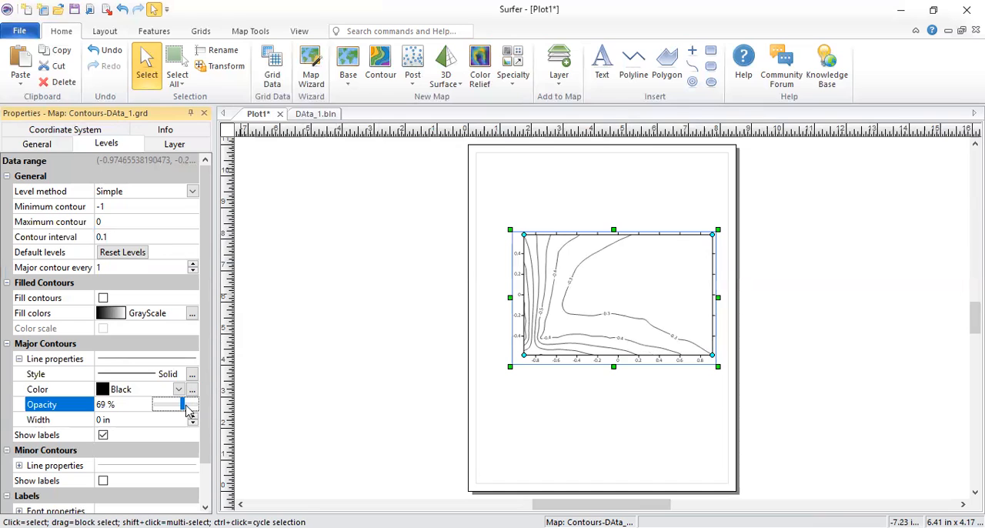
drag(208, 340, 211, 397)
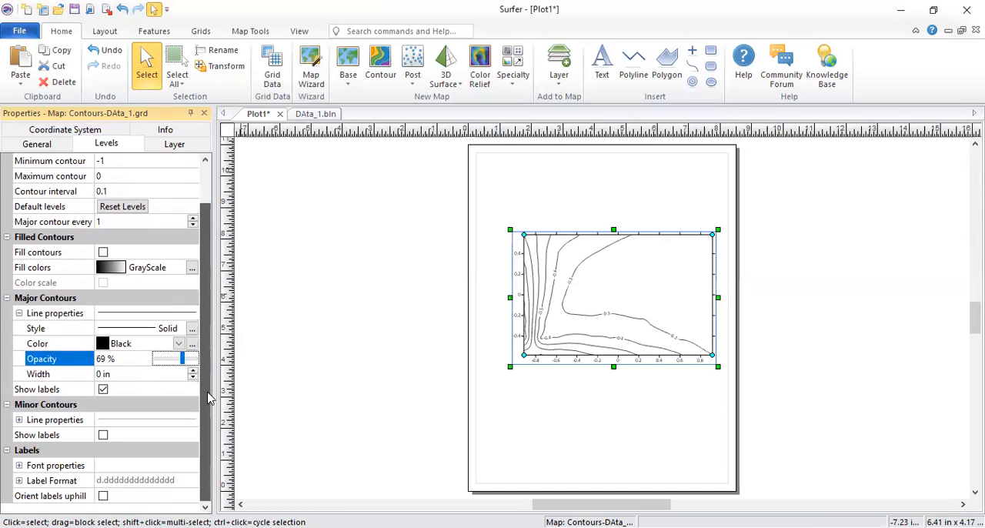
click(23, 421)
click(20, 420)
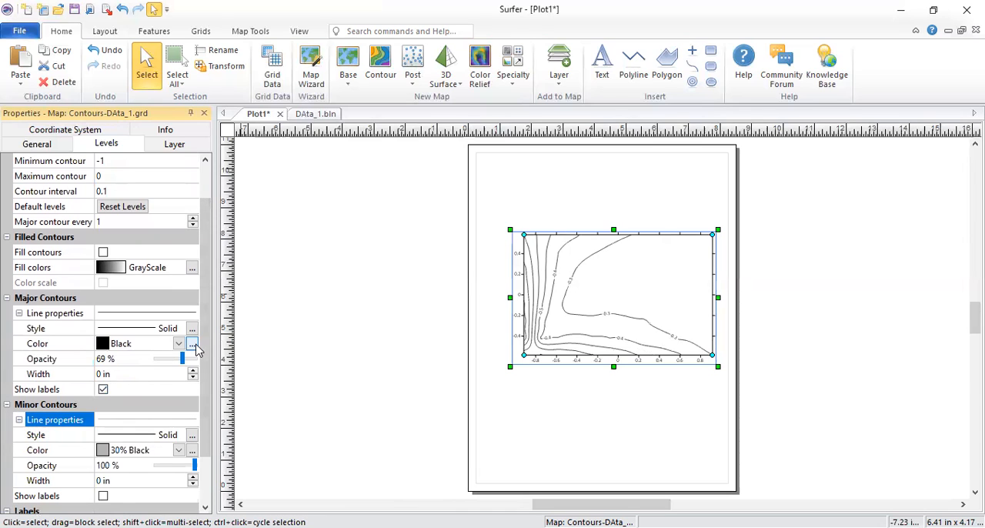
drag(205, 349, 210, 391)
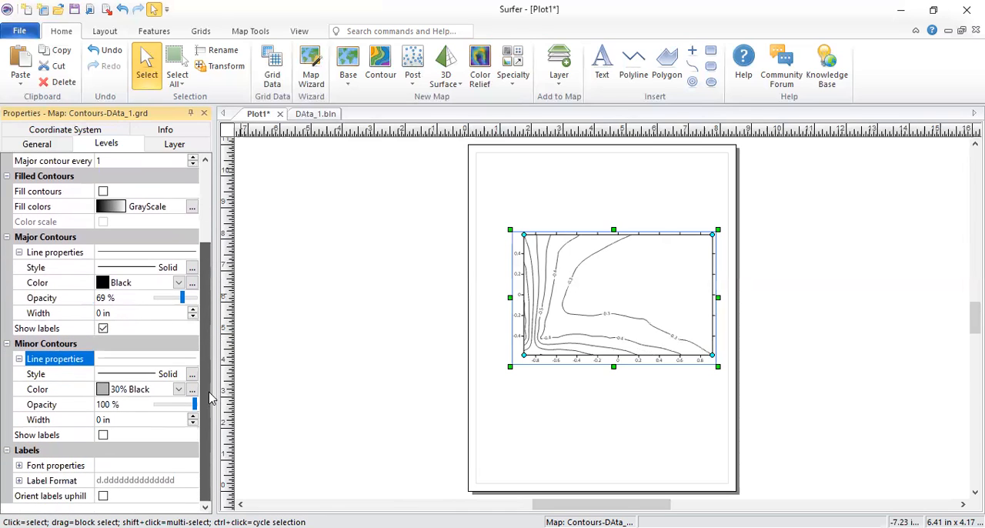
Step: Set the contour labels' font size to 16 points and the font to Century
click(19, 466)
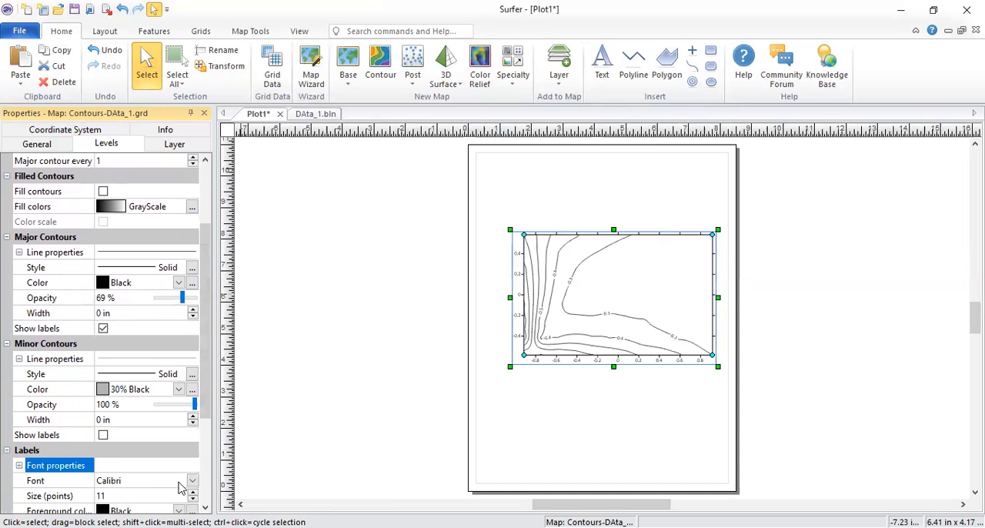
scroll(179, 486, down, 2)
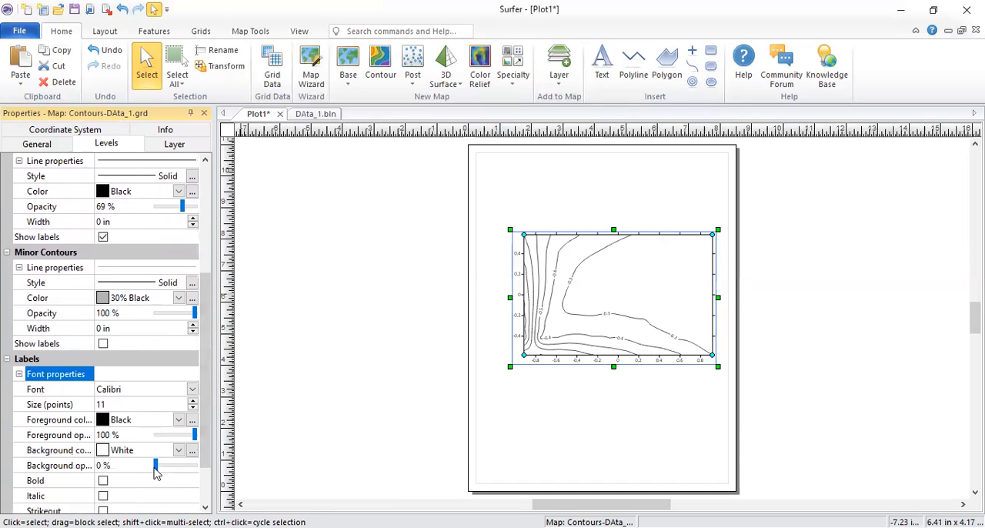
click(192, 401)
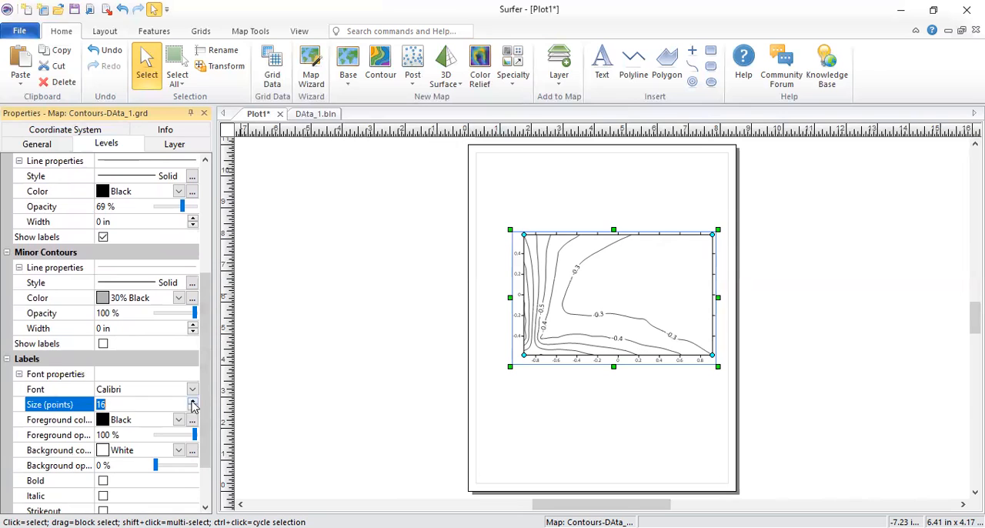
click(192, 390)
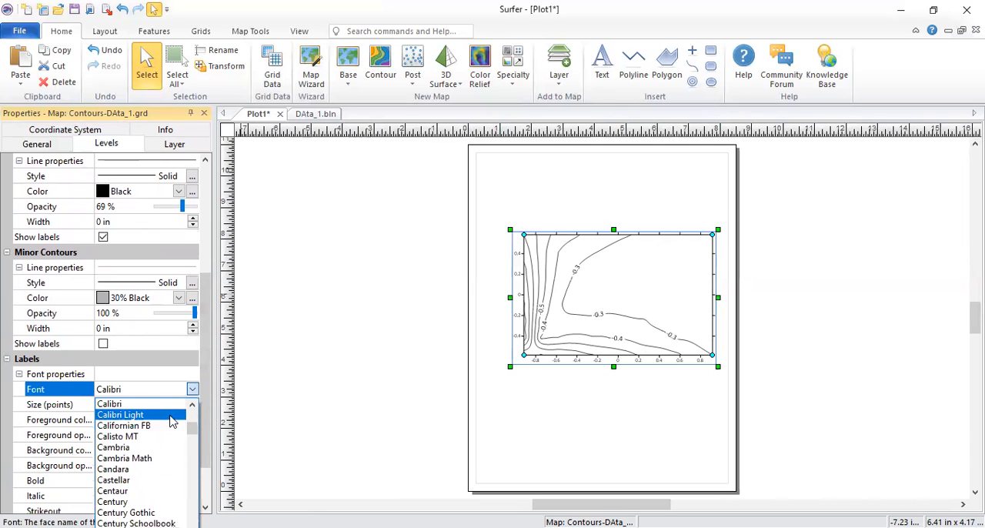
scroll(152, 514, down, 1)
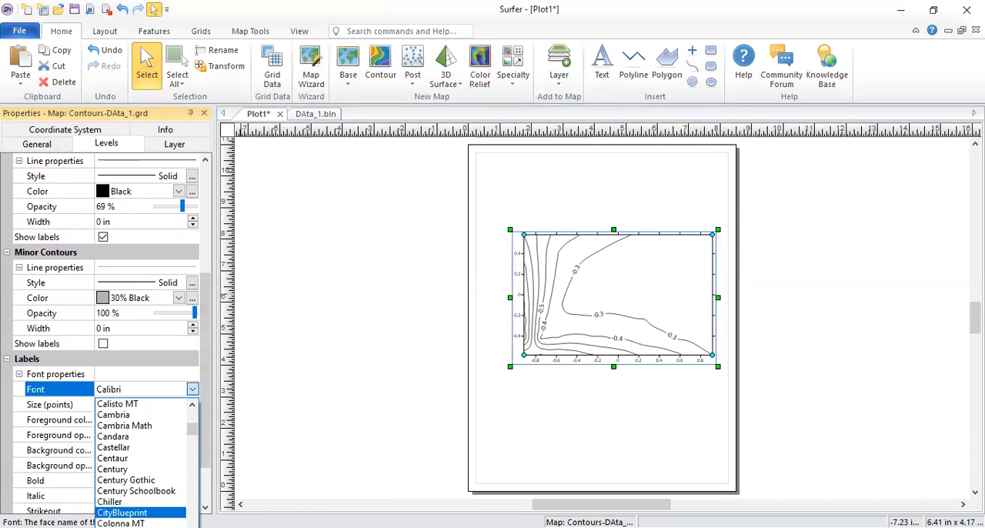
click(153, 469)
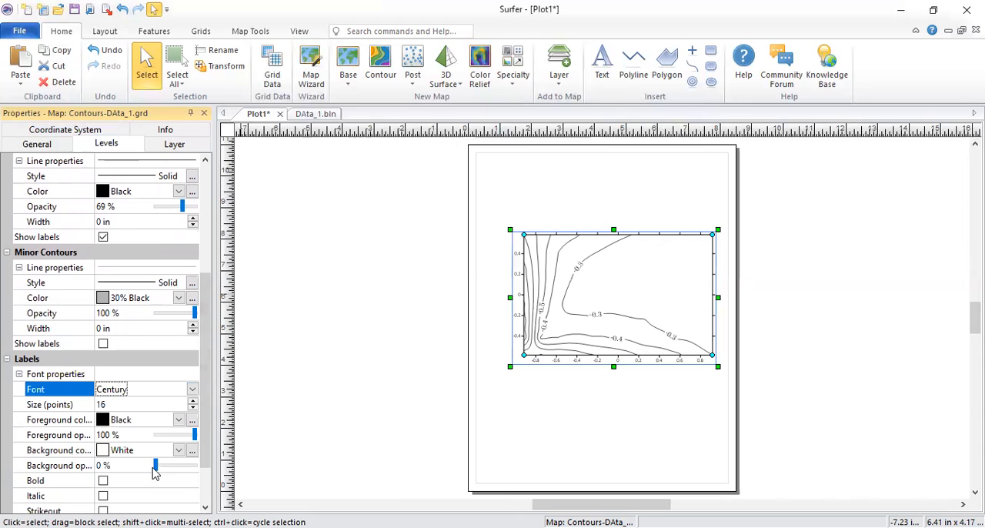
Step: Reduce the contour labels' font size to 14 points
scroll(158, 427, down, 1)
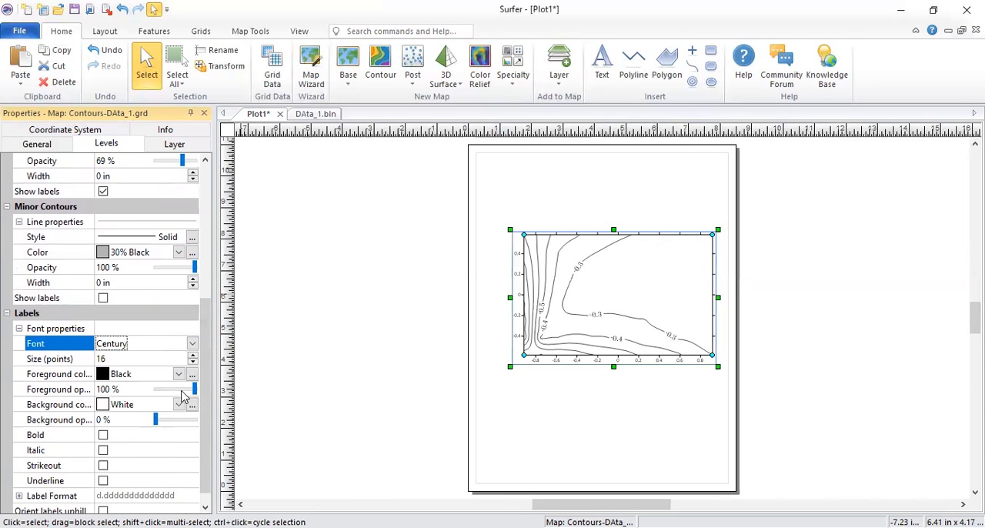
click(193, 362)
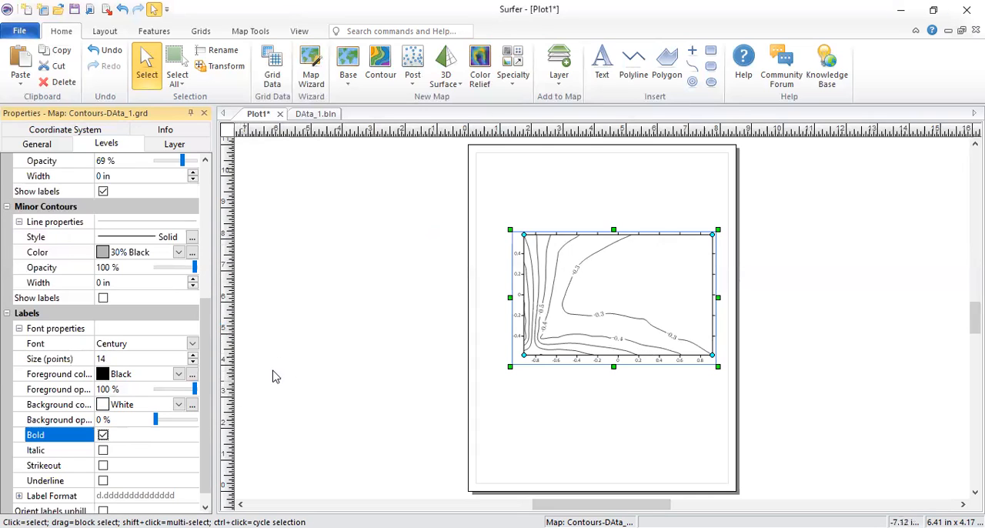
Step: Try the italic style on the contour labels, leave it off, and keep the foreground color Black
click(103, 451)
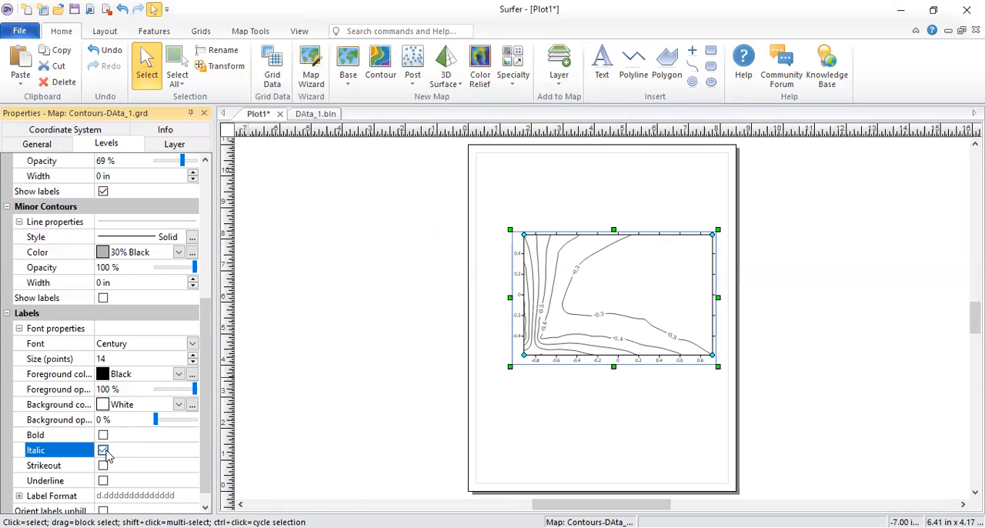
click(100, 372)
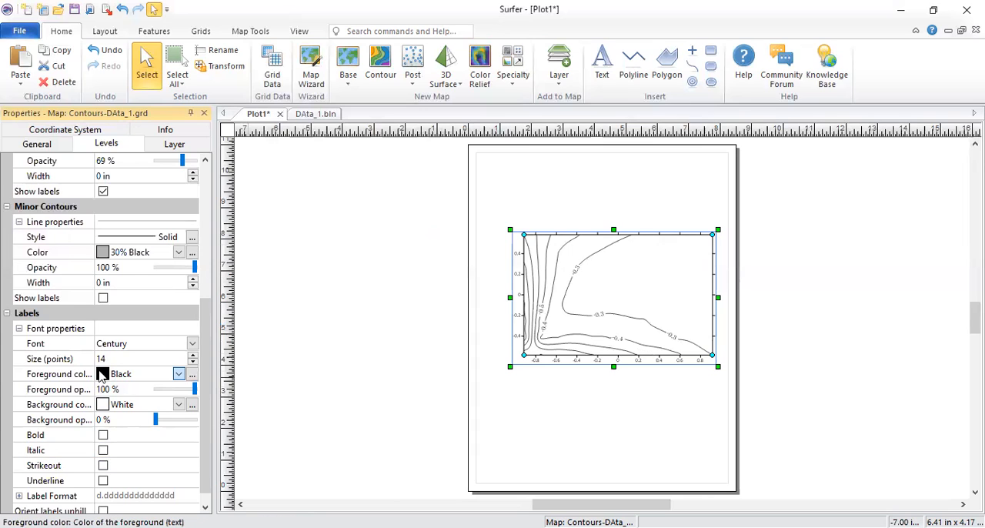
click(102, 374)
click(112, 375)
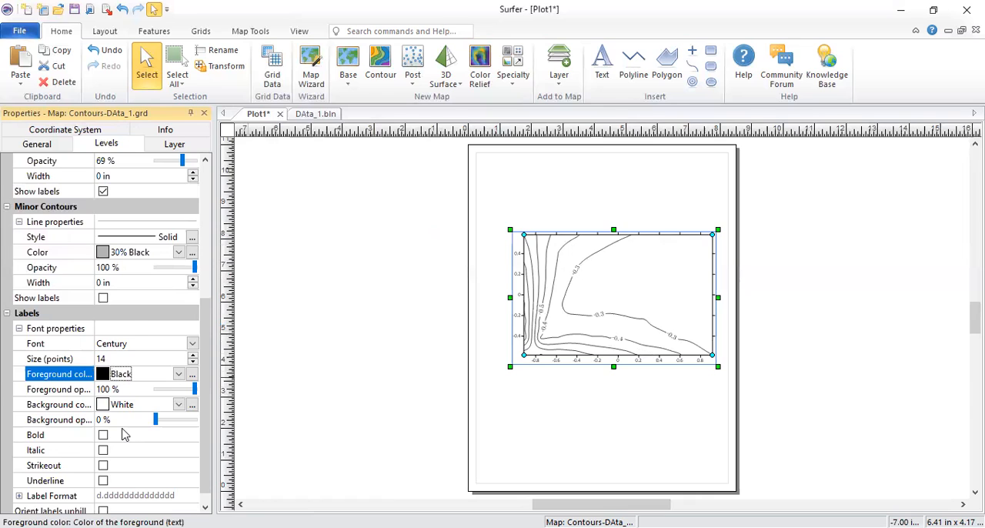
Step: Set the contour label format to 1 significant digit and keep the Compact type
scroll(125, 436, down, 1)
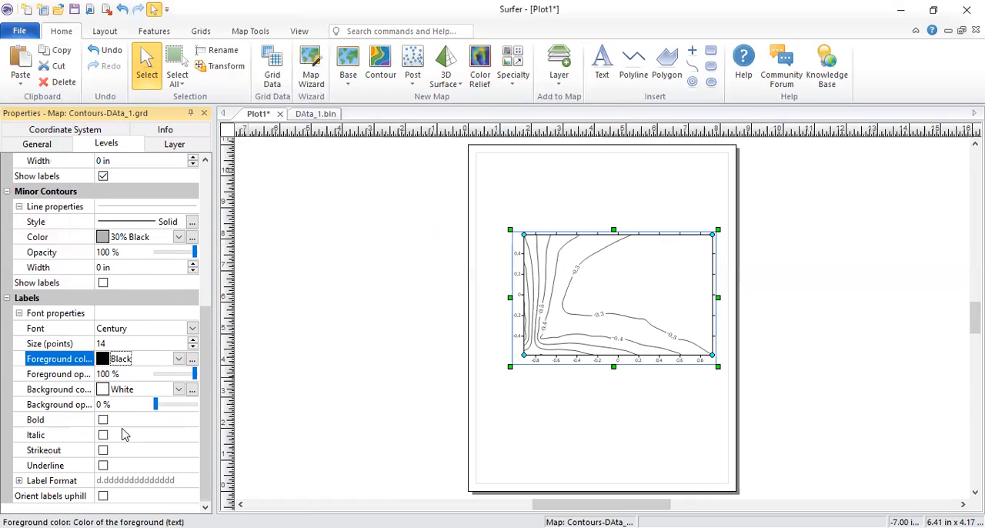
click(19, 481)
scroll(110, 466, down, 2)
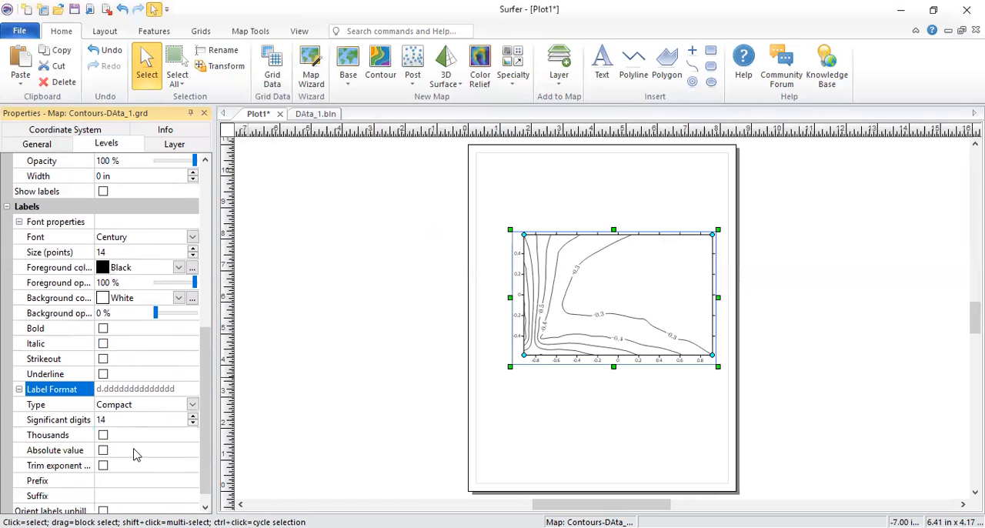
click(106, 420)
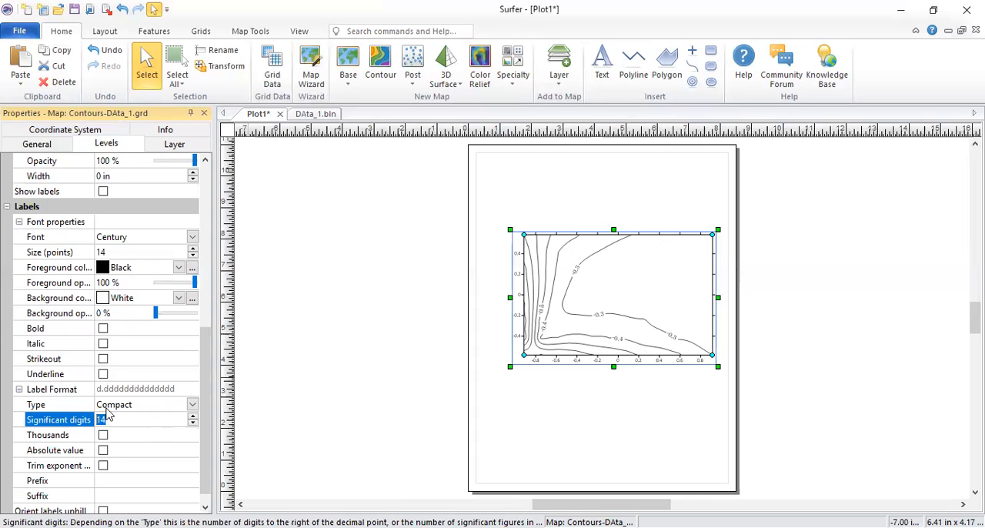
text(1)
click(137, 407)
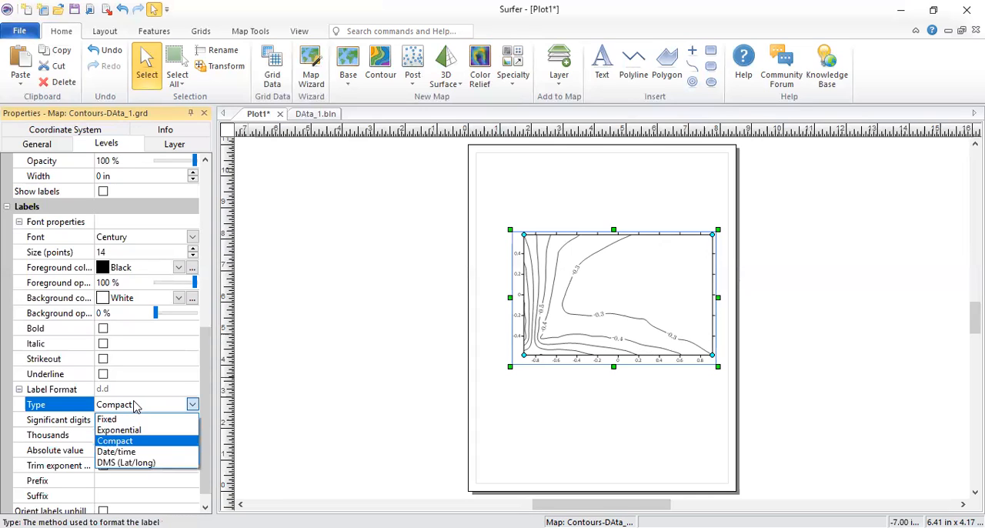
click(146, 405)
click(146, 418)
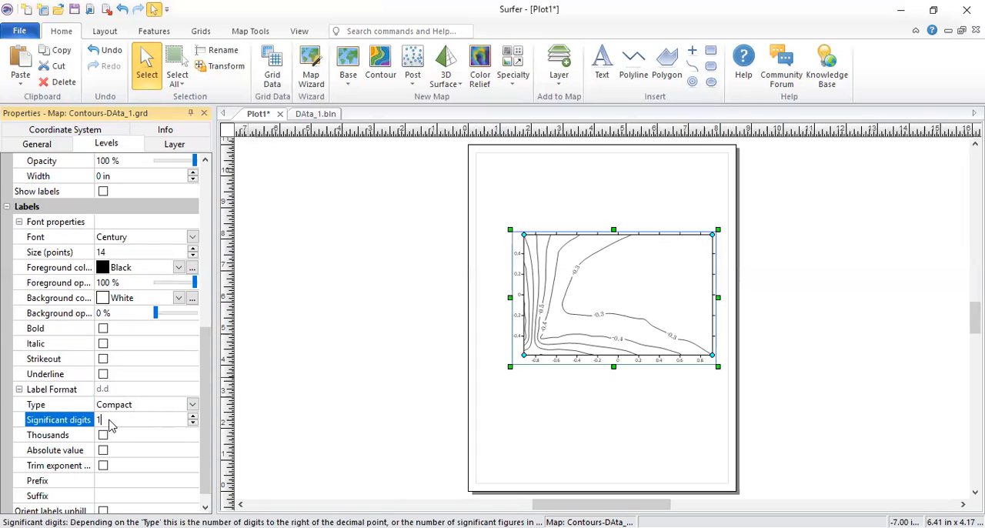
click(193, 423)
Step: Set the contour label format to 2 significant digits and reposition the contour map in the upper half of the page
drag(579, 337, 425, 387)
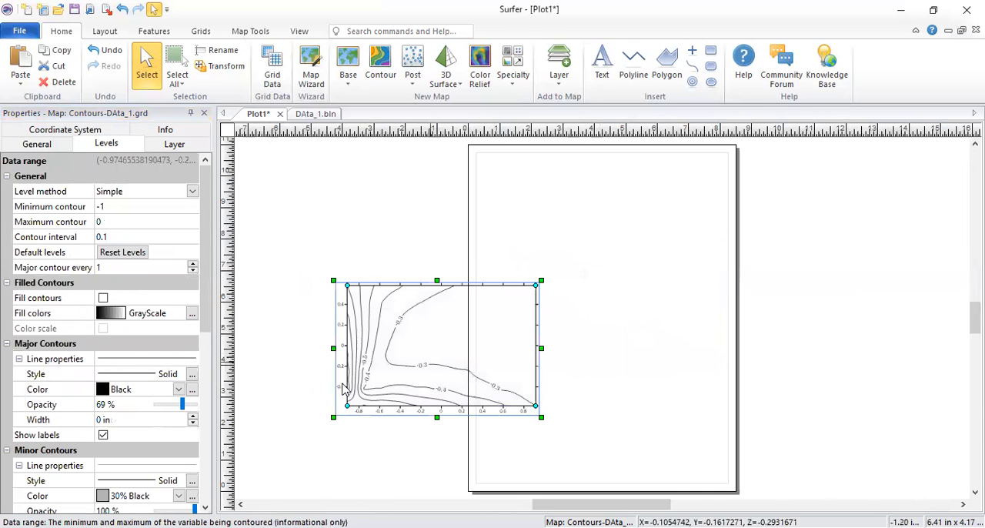
scroll(133, 439, down, 6)
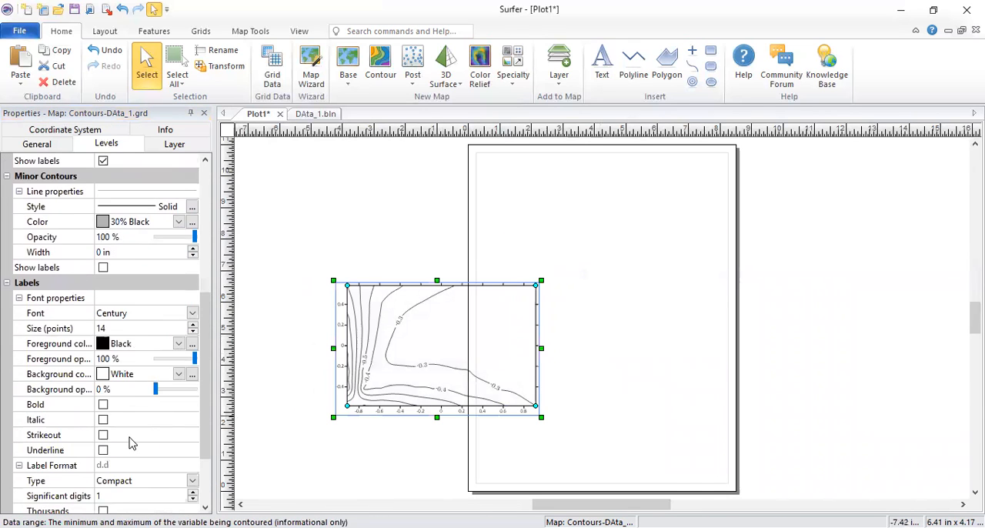
scroll(131, 442, down, 3)
click(108, 406)
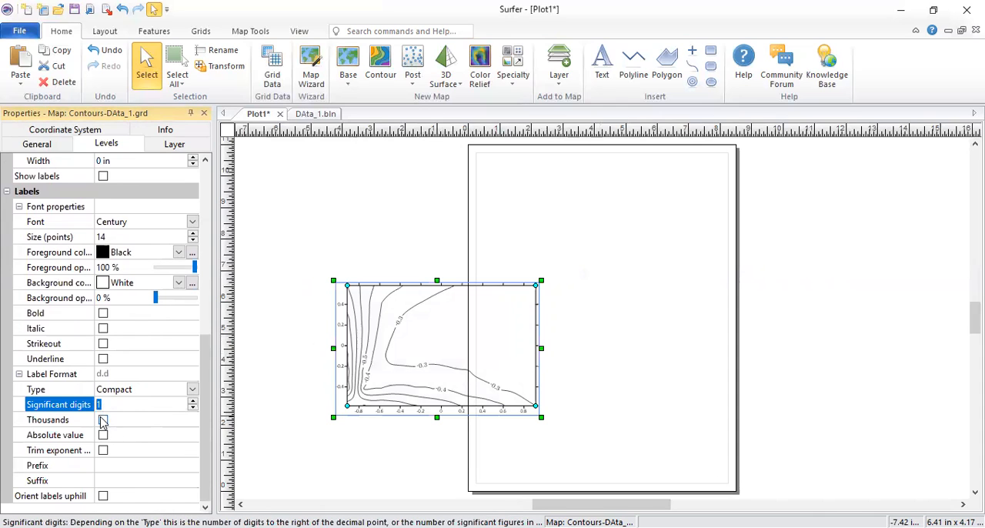
click(193, 401)
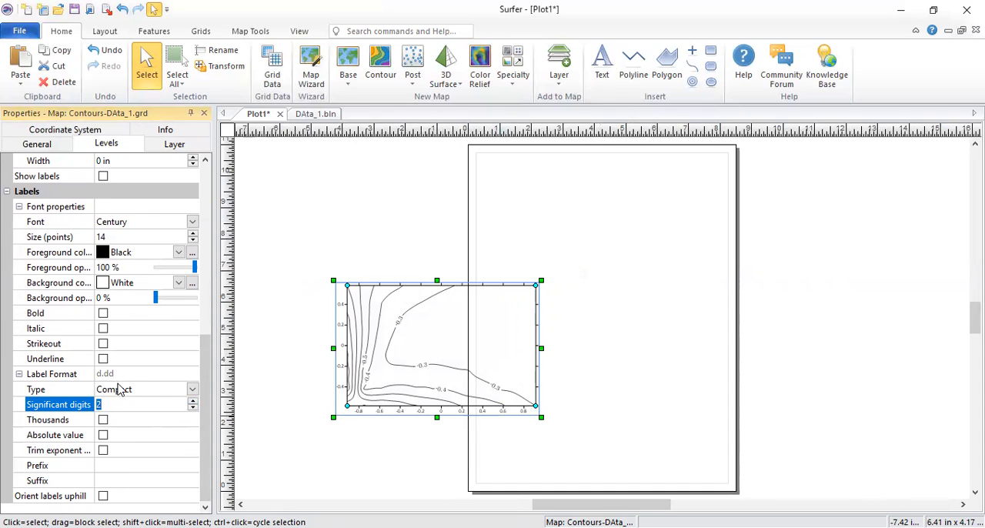
drag(410, 348, 580, 289)
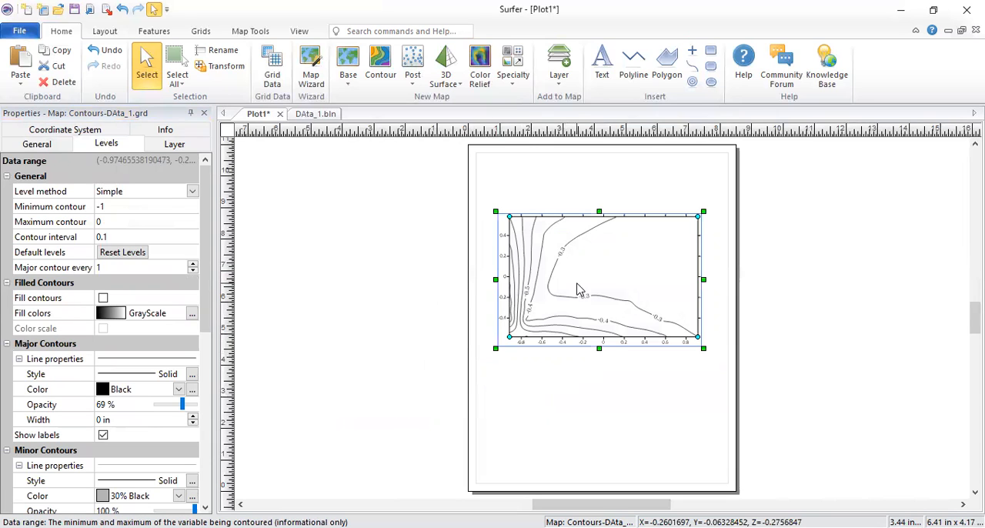
scroll(128, 454, down, 5)
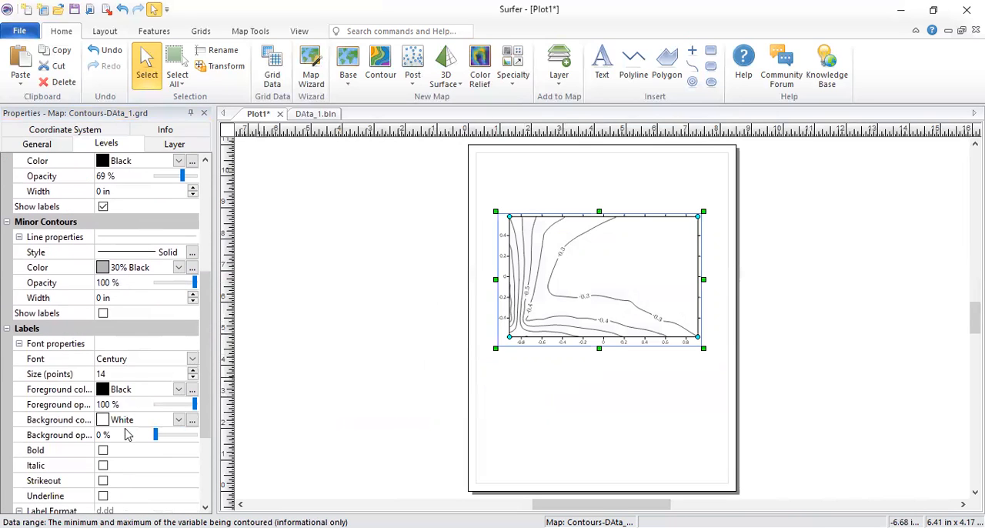
click(107, 375)
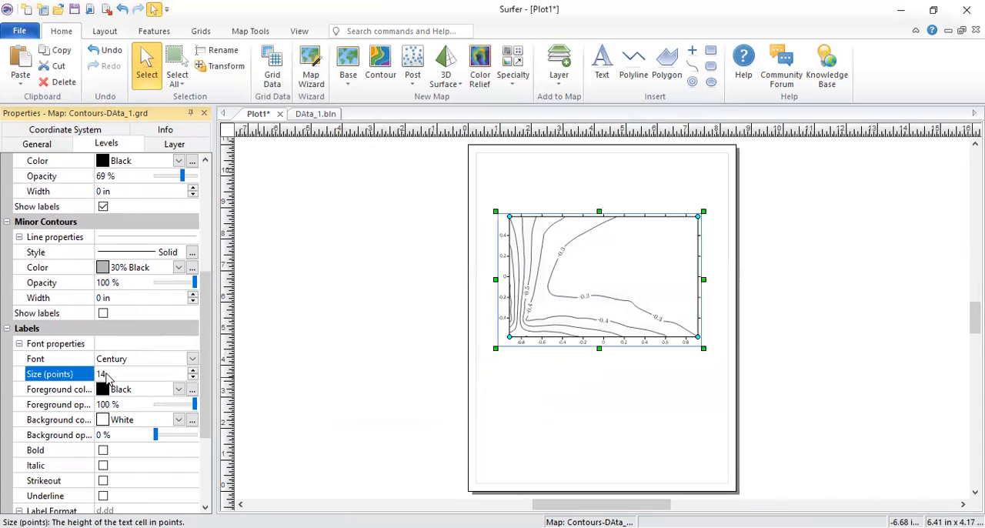
scroll(152, 435, down, 1)
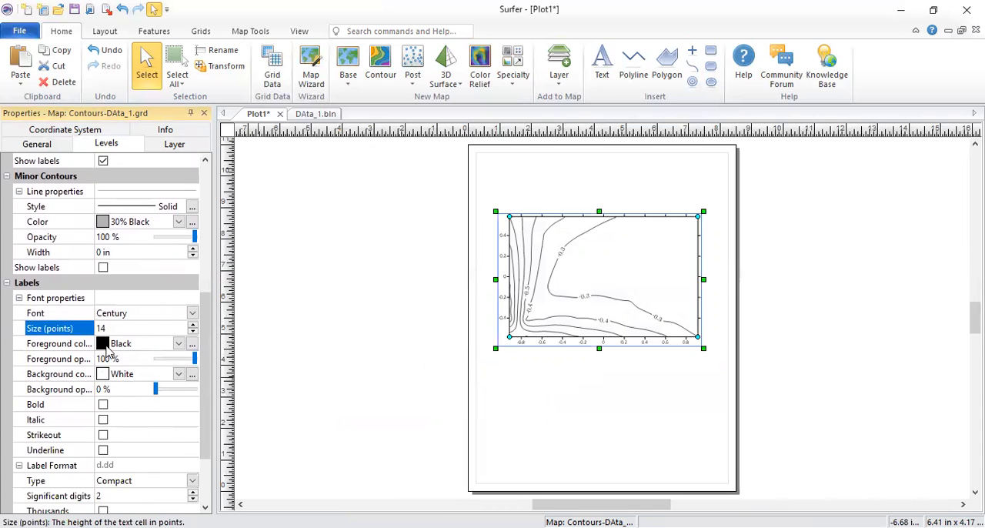
scroll(106, 350, down, 2)
click(99, 407)
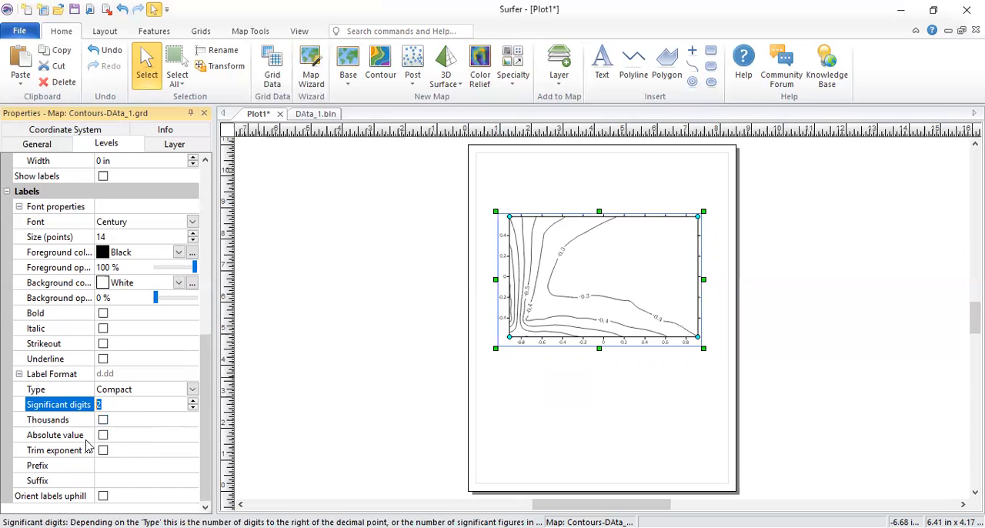
Step: Fill the contours with the GrayScale colors and add a color scale, placing it beside the map's left edge
drag(204, 348, 196, 183)
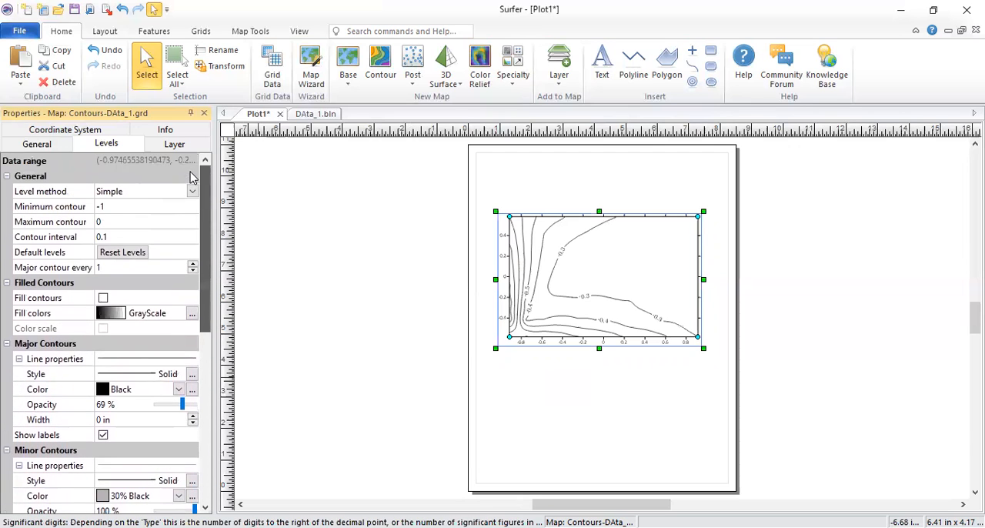
click(103, 298)
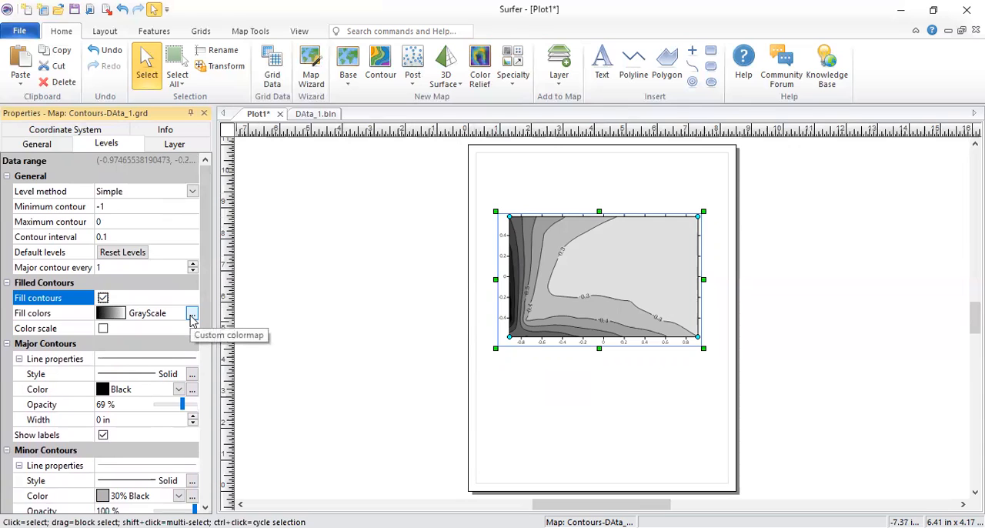
click(104, 328)
drag(728, 265, 454, 261)
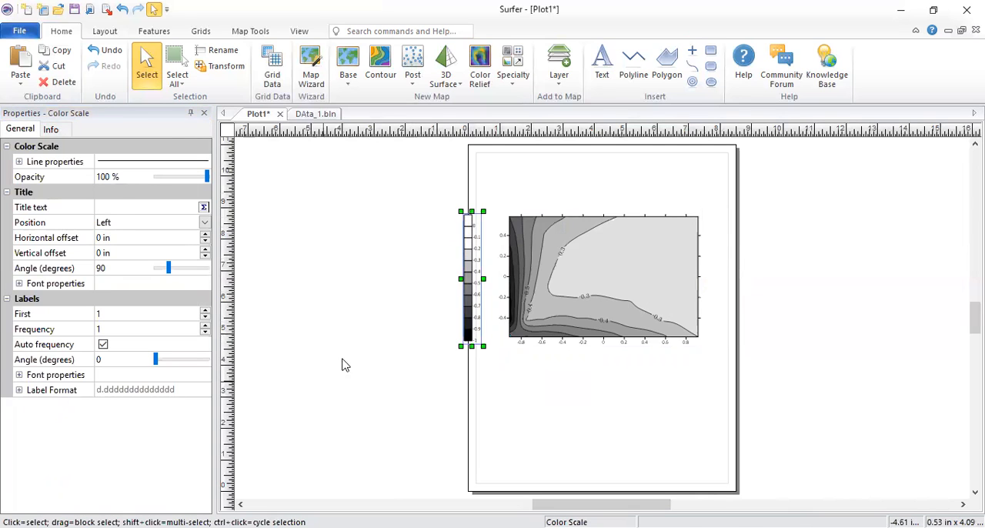
Step: Set the font size of the color scale's labels to 16 points
click(584, 284)
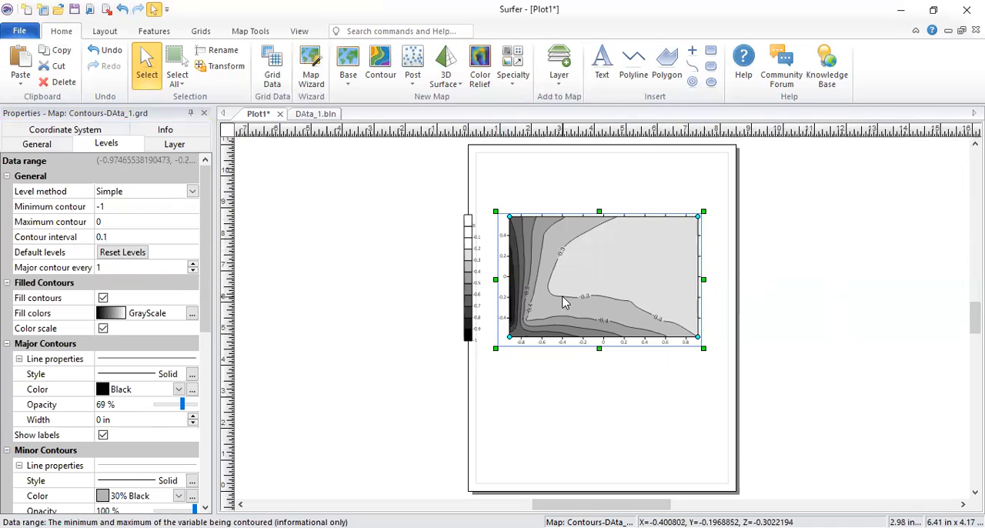
click(465, 284)
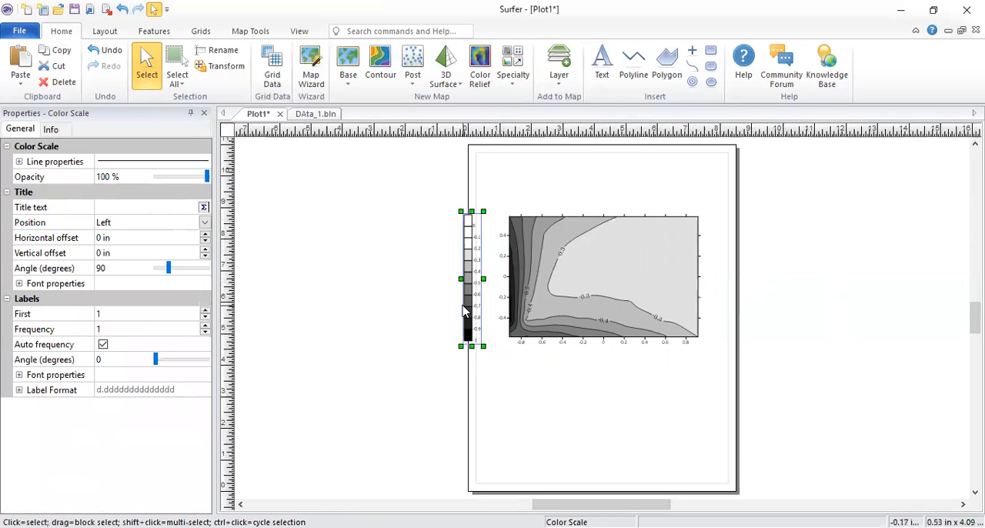
click(557, 298)
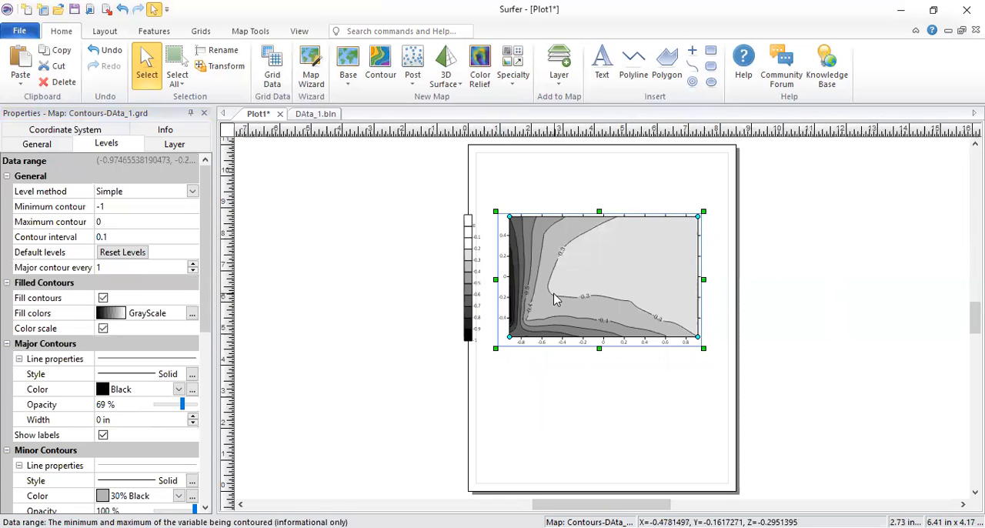
click(478, 267)
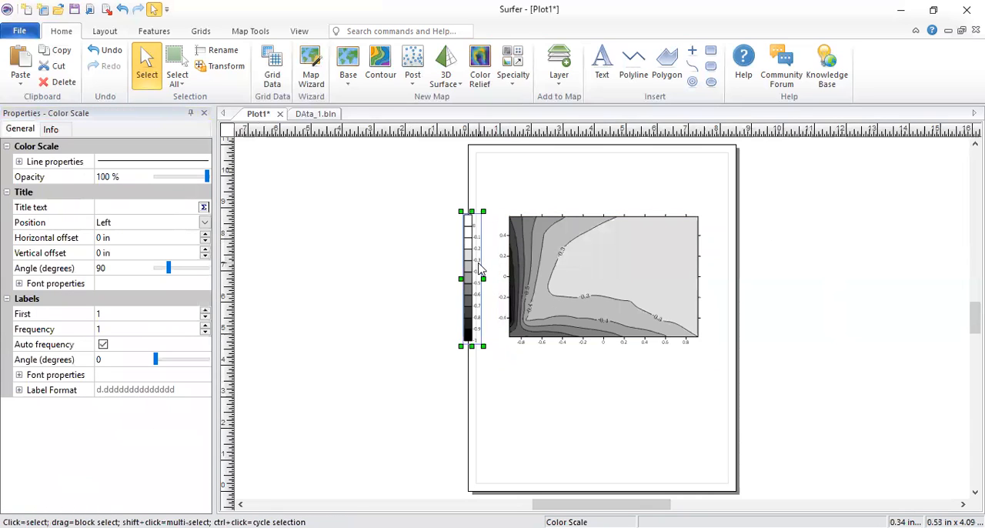
click(21, 375)
click(19, 374)
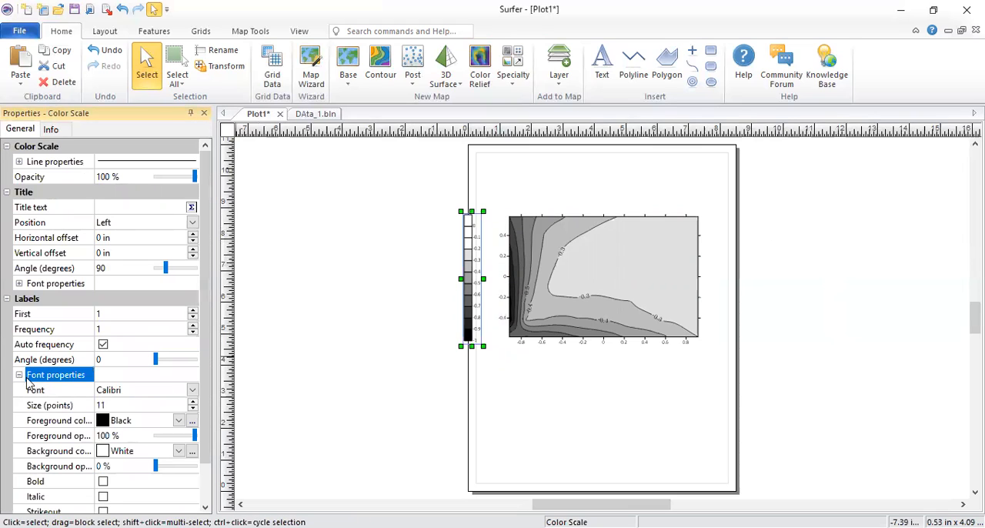
click(194, 402)
click(194, 401)
click(194, 401)
click(194, 402)
click(194, 402)
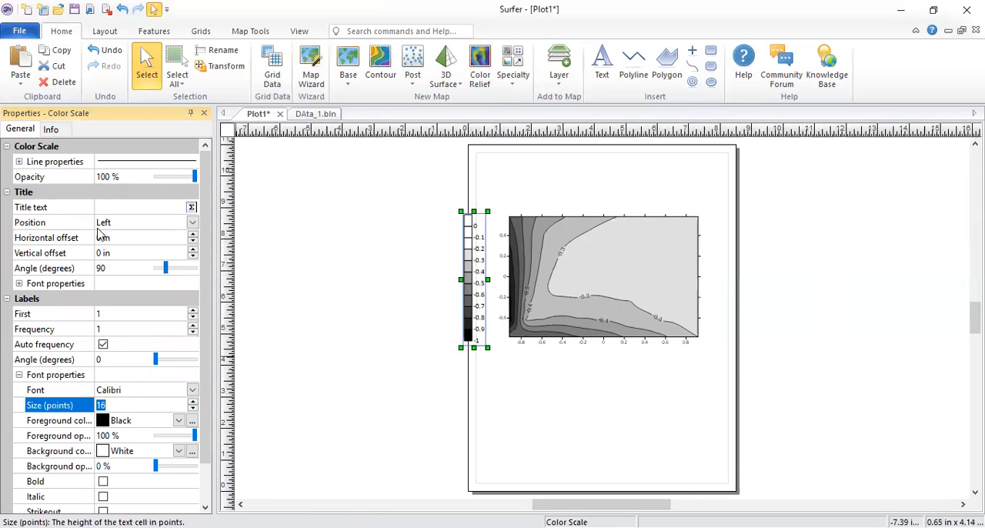
Step: Give the color scale the title Z
click(193, 208)
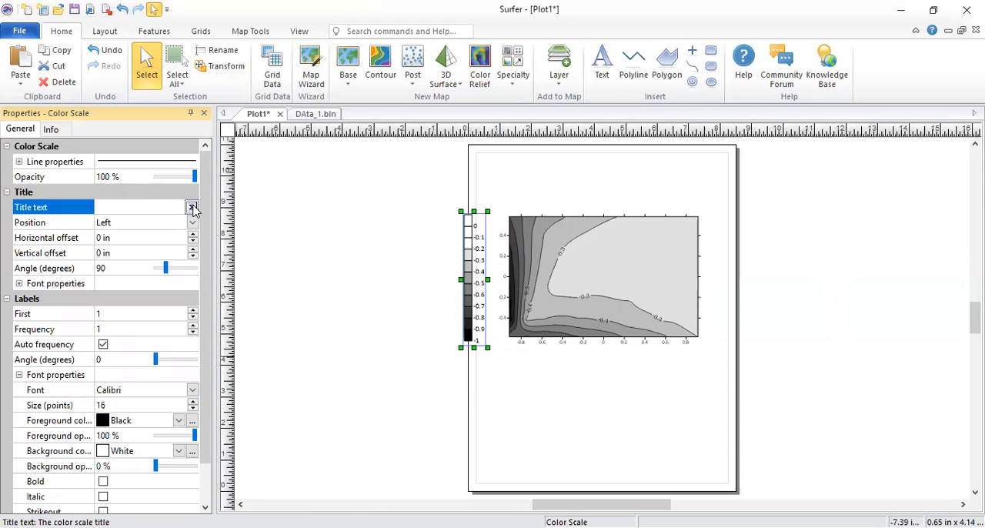
click(192, 208)
text(Z)
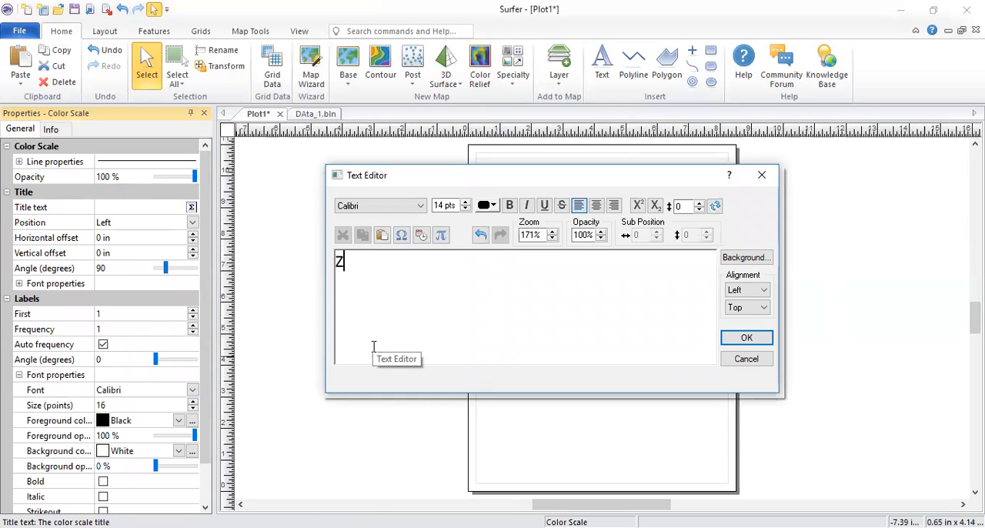
click(769, 340)
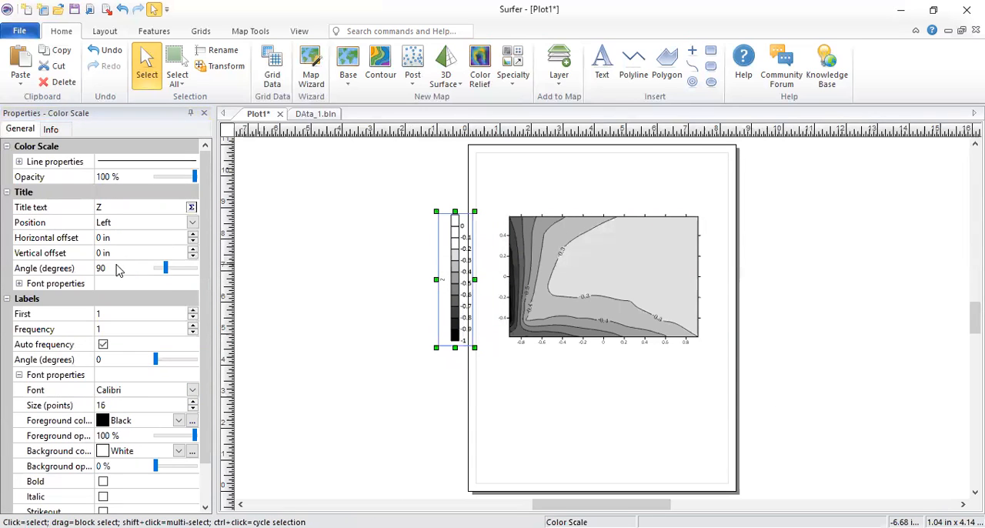
Step: Set the color scale title's angle to 0 degrees and its font size to 24 points
click(89, 268)
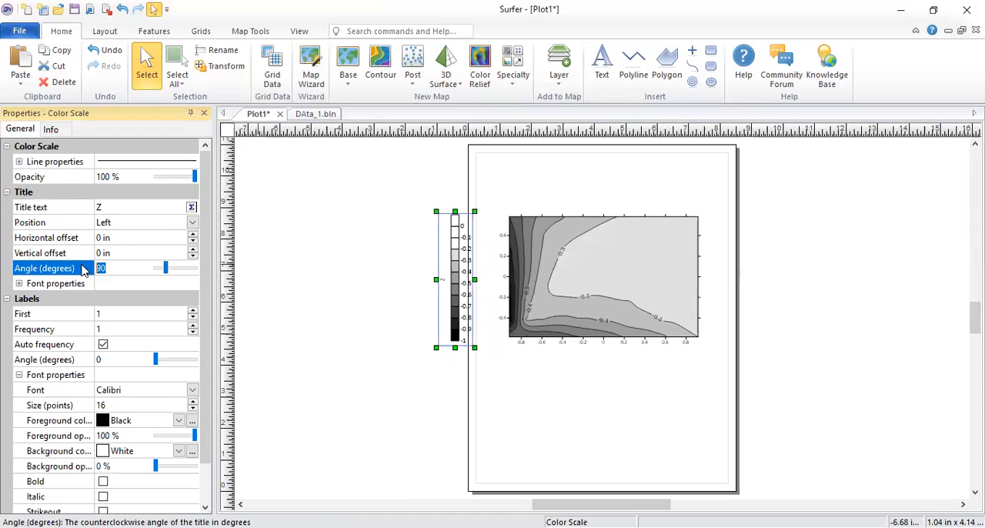
drag(165, 268, 132, 273)
click(139, 273)
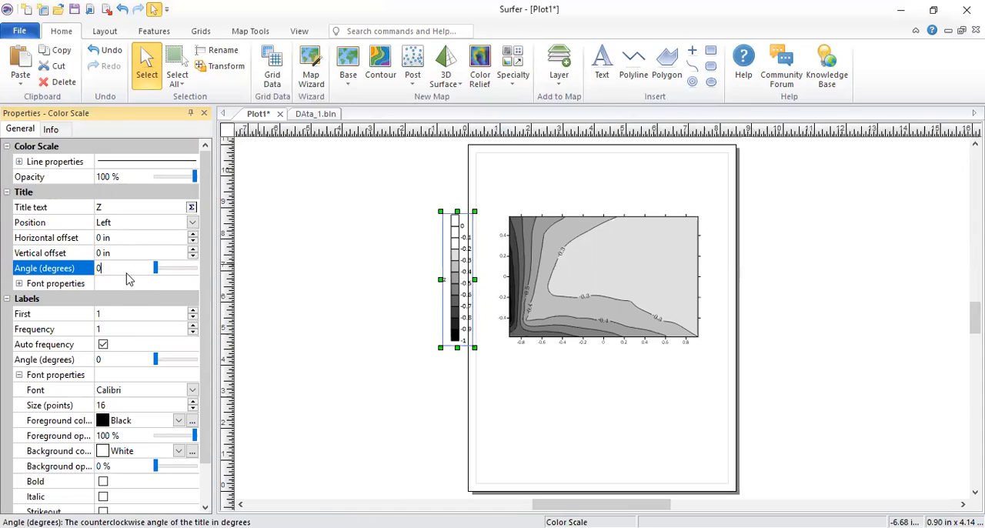
click(19, 284)
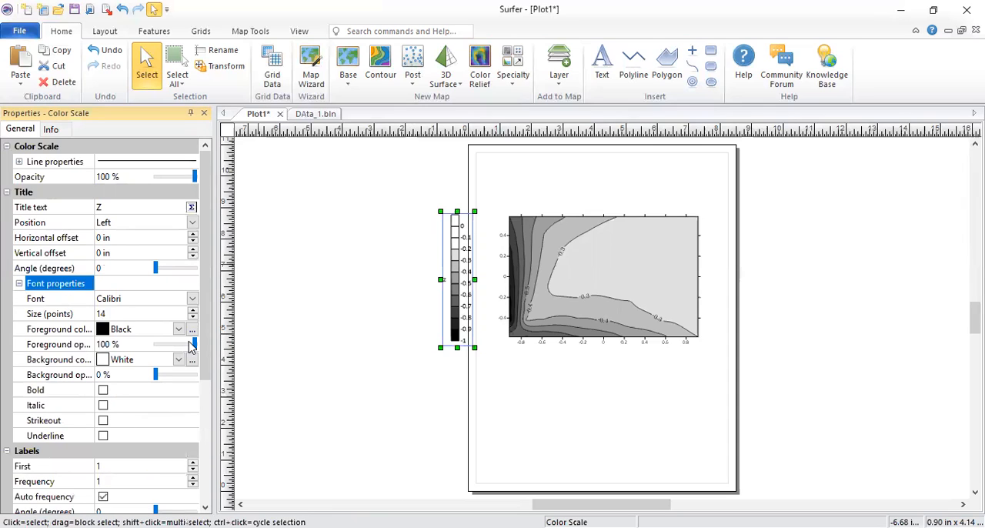
click(193, 313)
text(20)
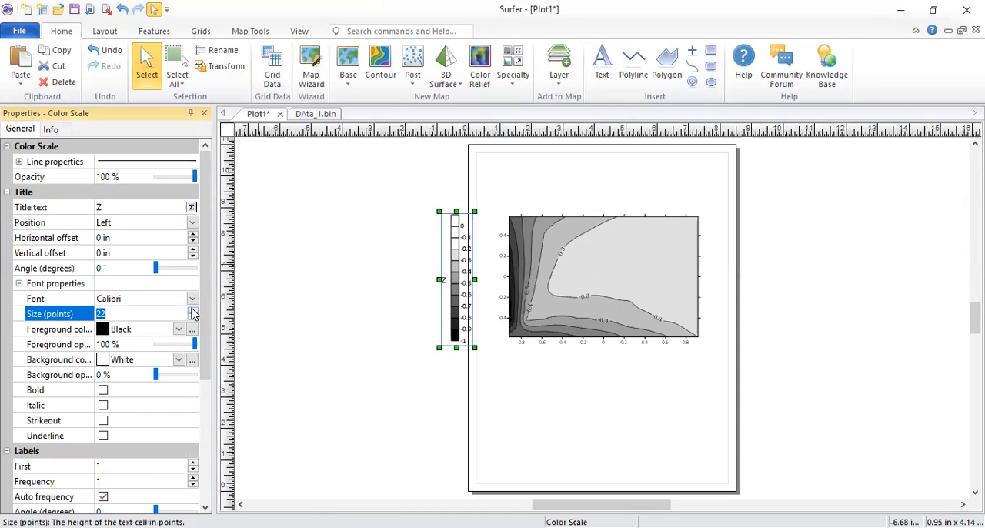
click(193, 310)
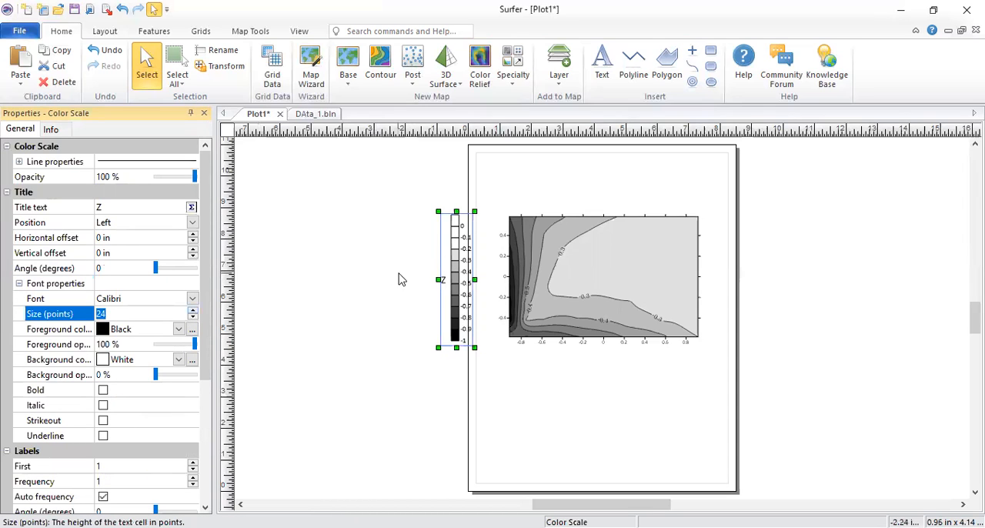
Step: Set the angle of the color scale's labels to 90 degrees
right_click(459, 258)
click(468, 249)
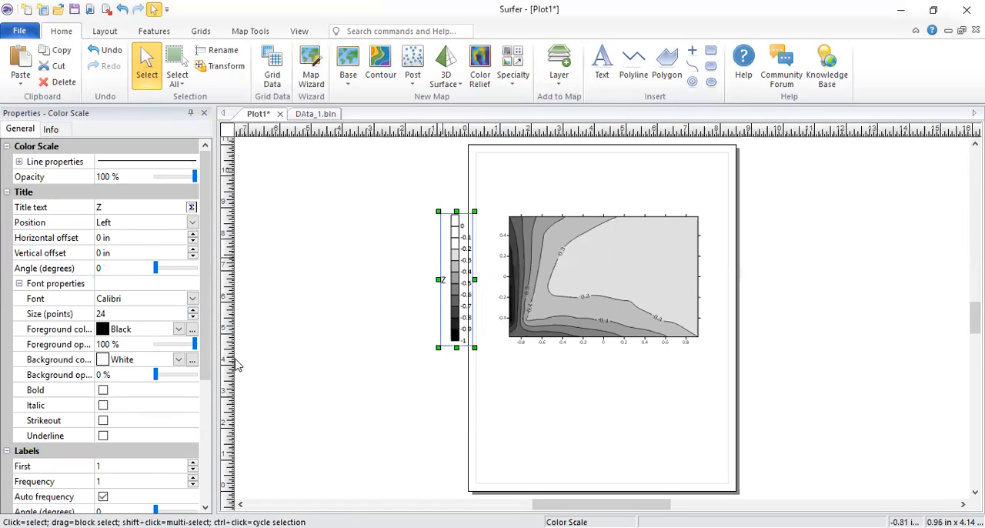
scroll(100, 481, down, 3)
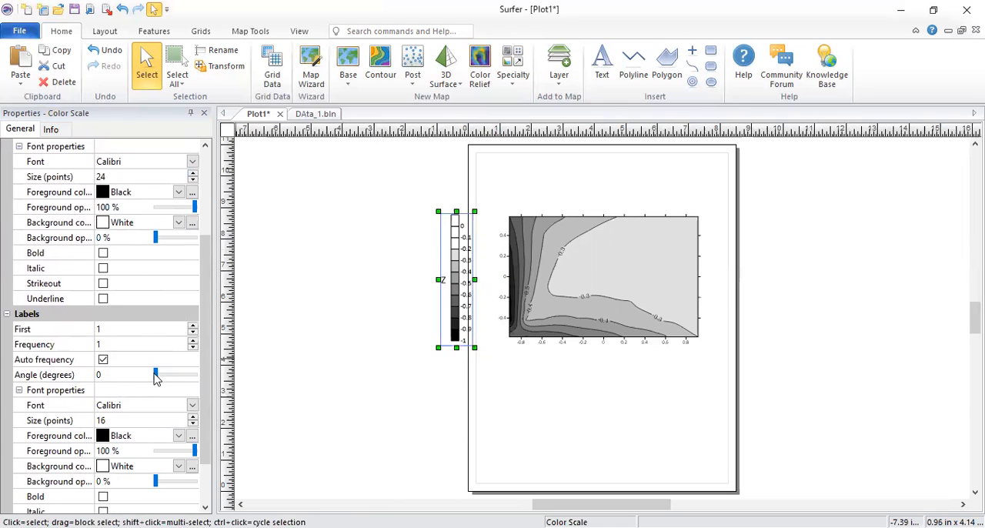
click(72, 375)
text(90)
click(281, 352)
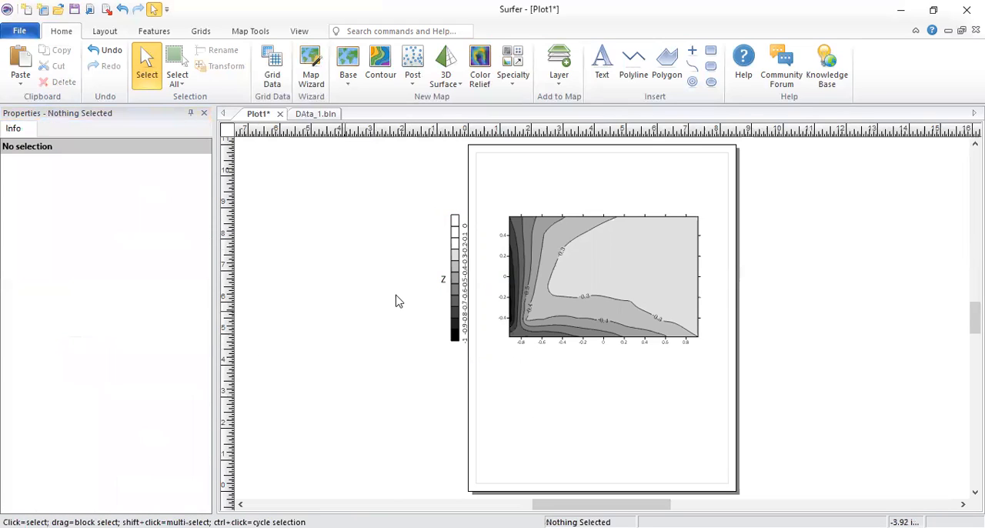
Step: Rotate the whole color scale 90 degrees counterclockwise
click(464, 279)
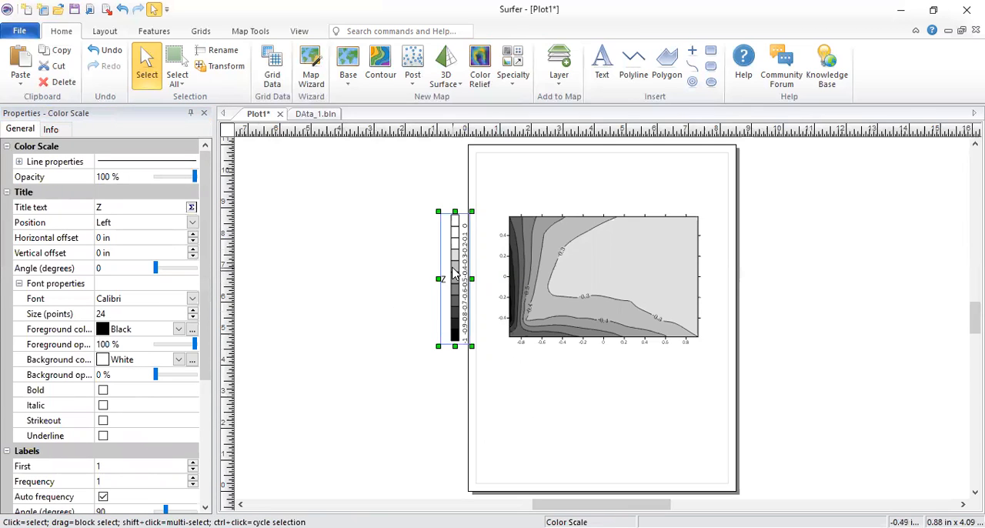
right_click(461, 271)
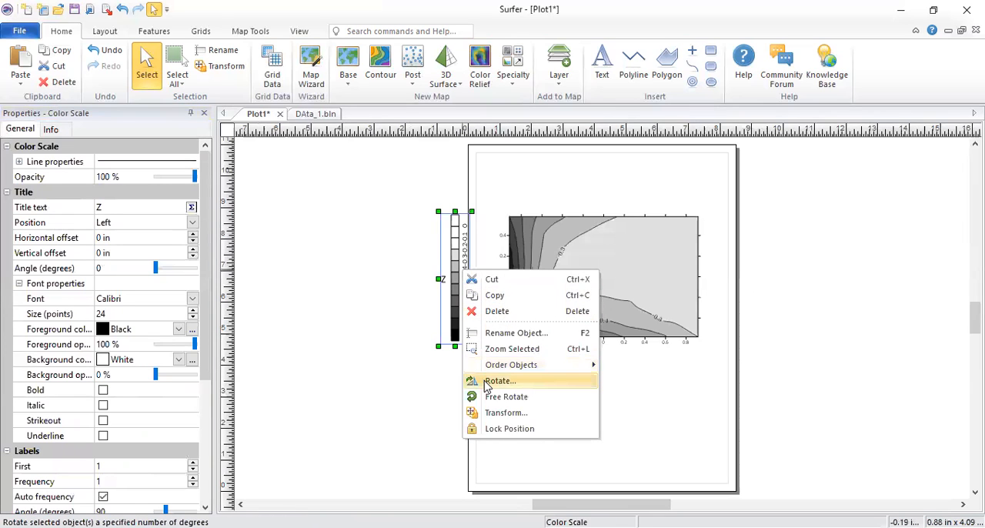
click(499, 381)
text(90)
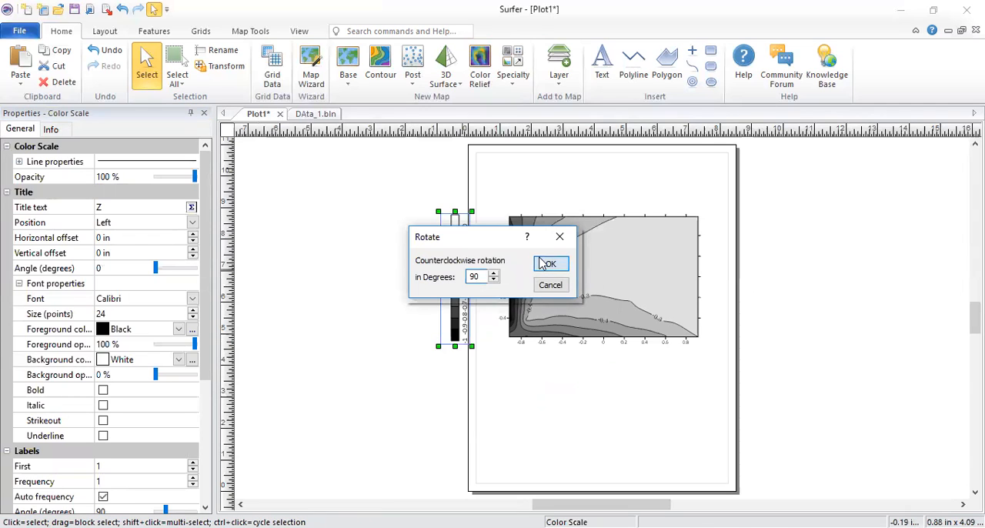
click(548, 264)
Step: Rotate the color scale a further 180 degrees and place it horizontally below the contour map
right_click(473, 278)
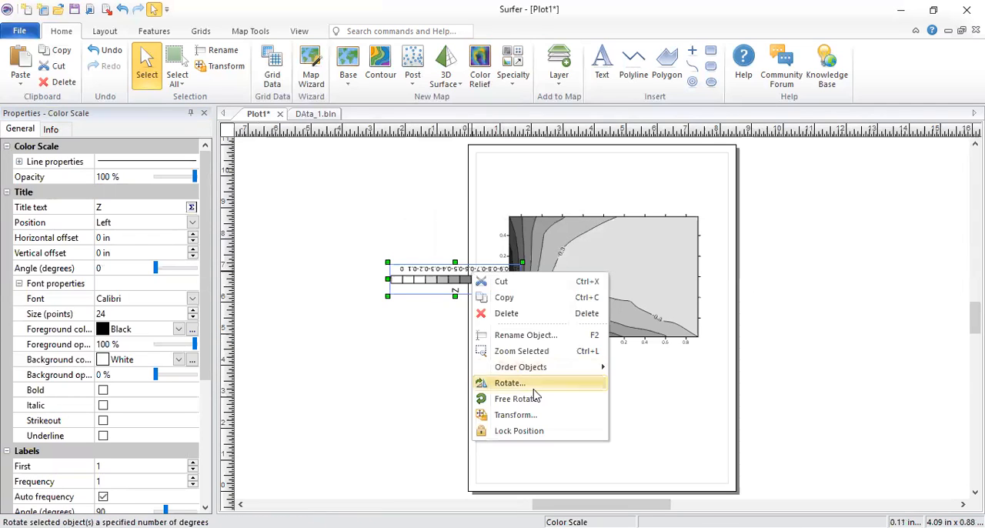
click(529, 384)
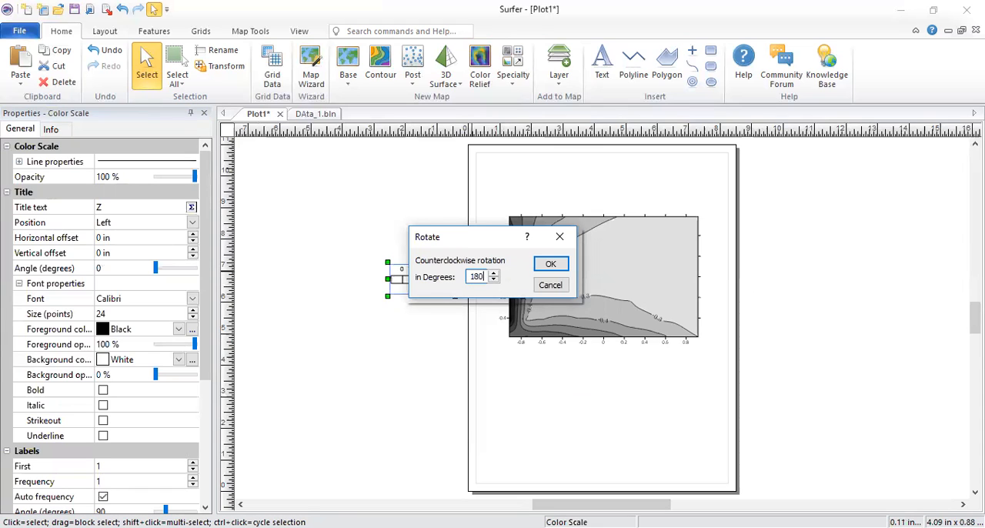
click(550, 266)
drag(463, 278, 616, 369)
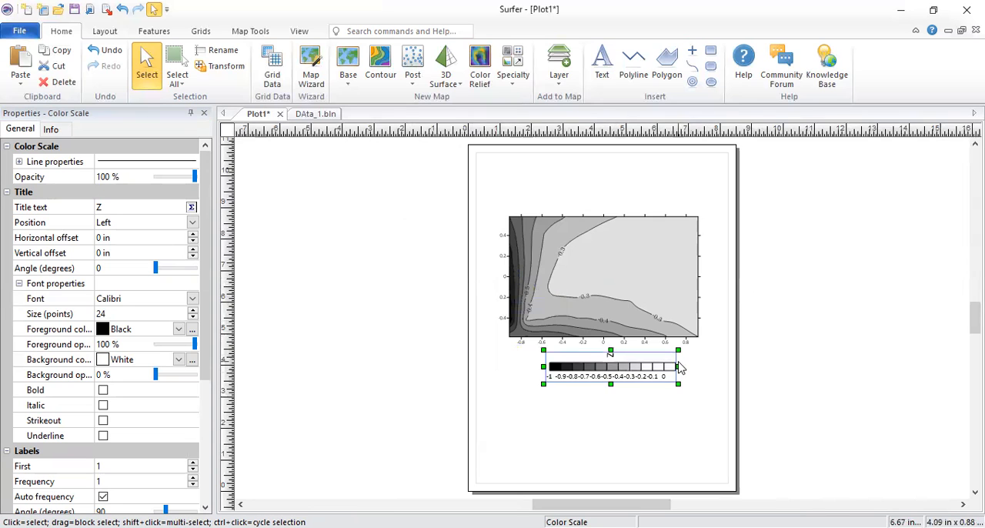
Step: Reduce the font size of the color scale's labels to 12 points
scroll(671, 390, up, 2)
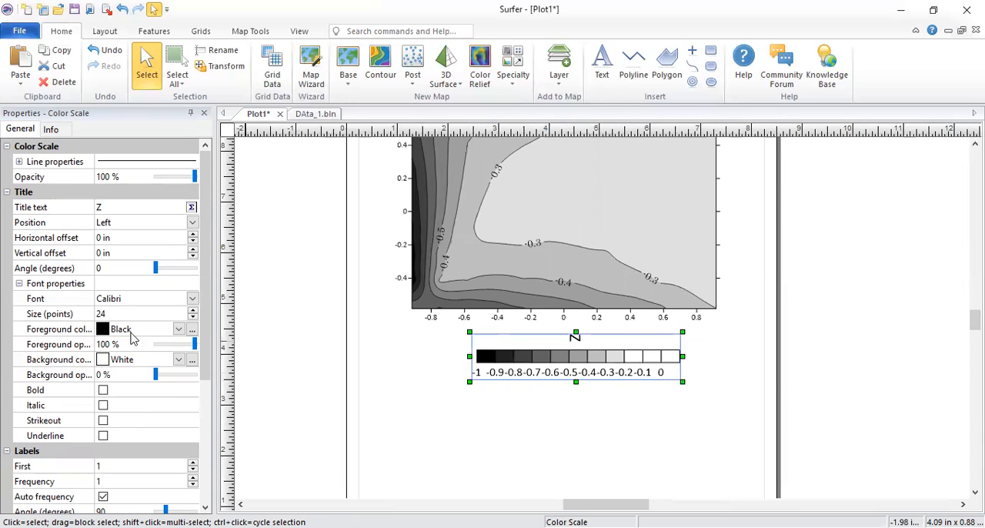
scroll(146, 414, down, 2)
click(193, 471)
click(192, 471)
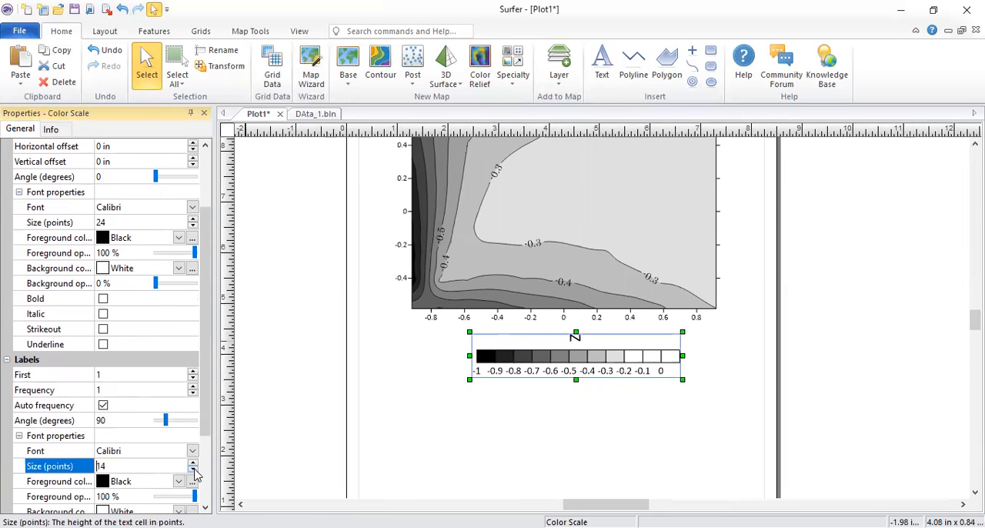
click(193, 470)
click(193, 469)
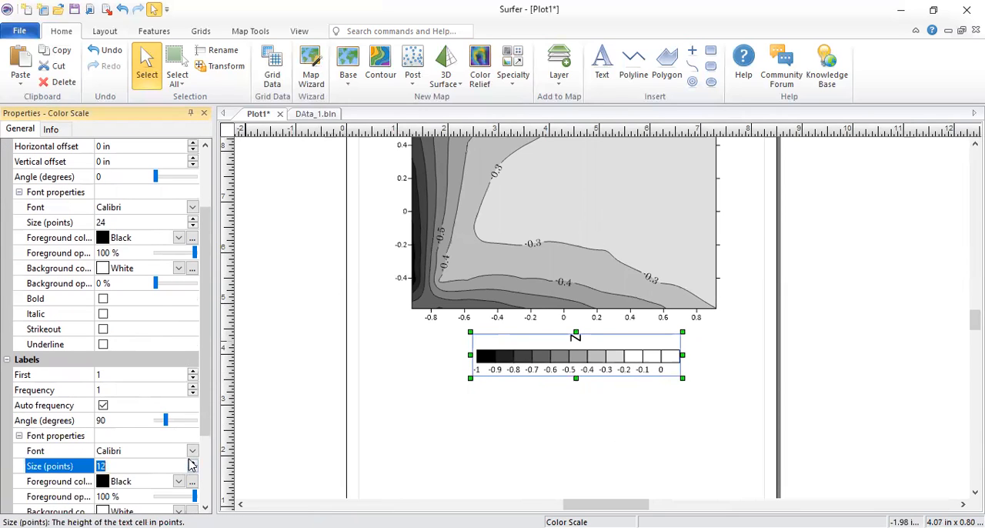
Step: Try a label frequency of 2 on the color scale, and return it to 1 with the first label kept at 1
scroll(193, 396, down, 2)
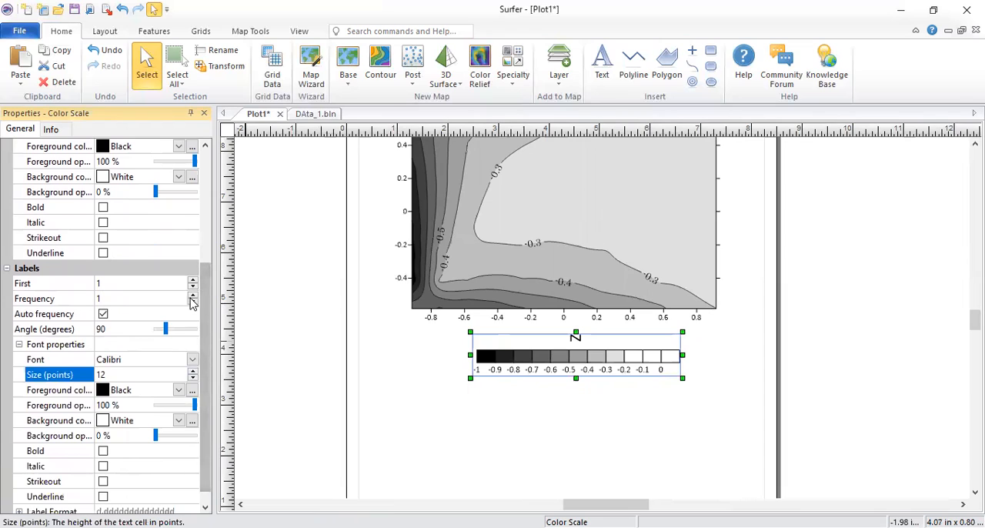
click(193, 296)
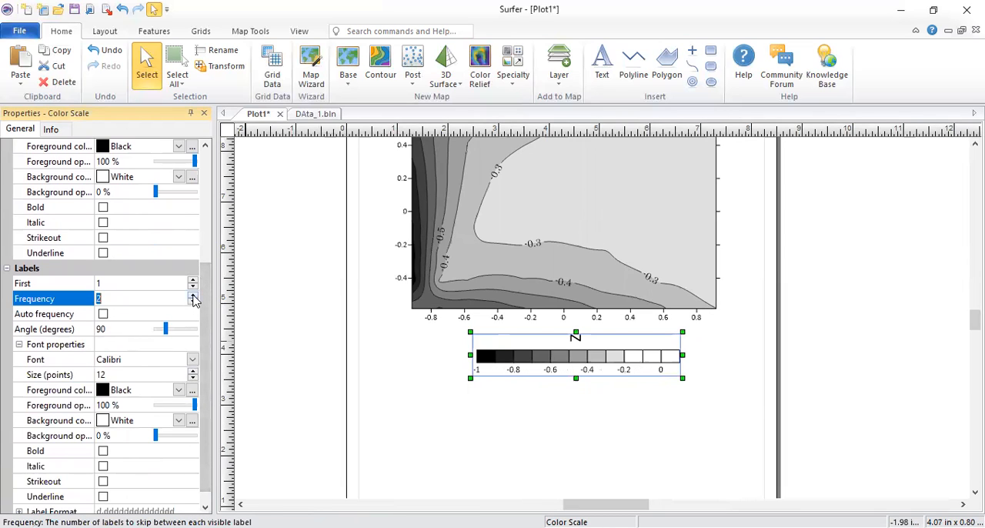
click(193, 296)
click(193, 303)
click(193, 303)
click(193, 281)
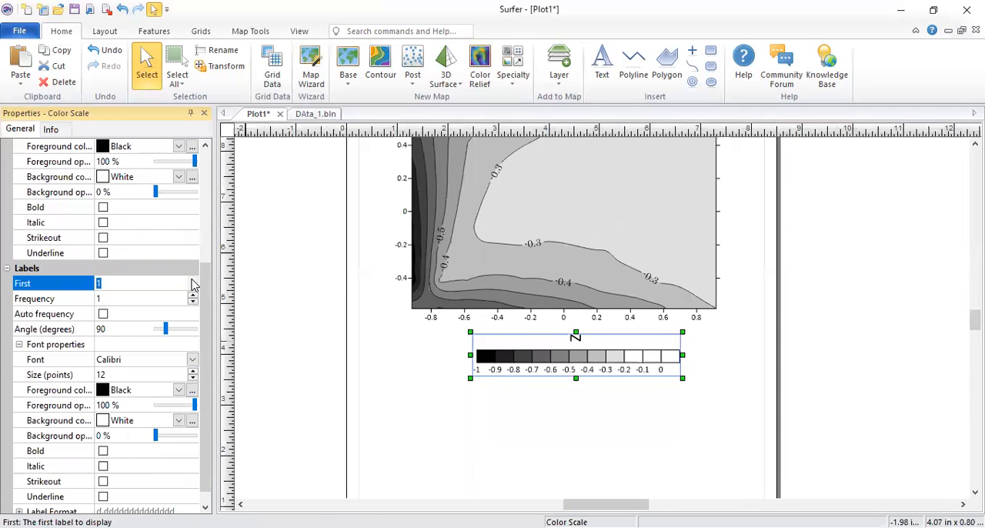
click(192, 287)
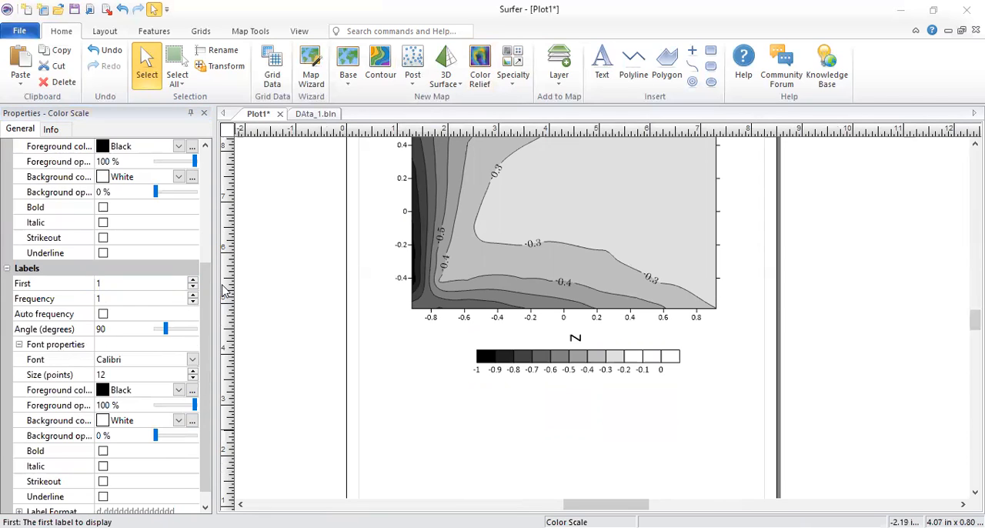
drag(204, 298, 220, 224)
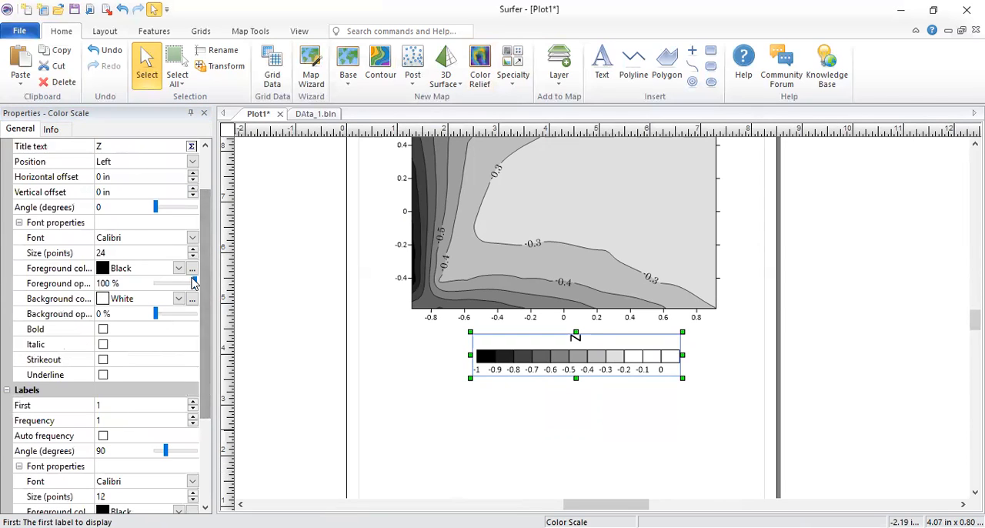
scroll(183, 303, up, 3)
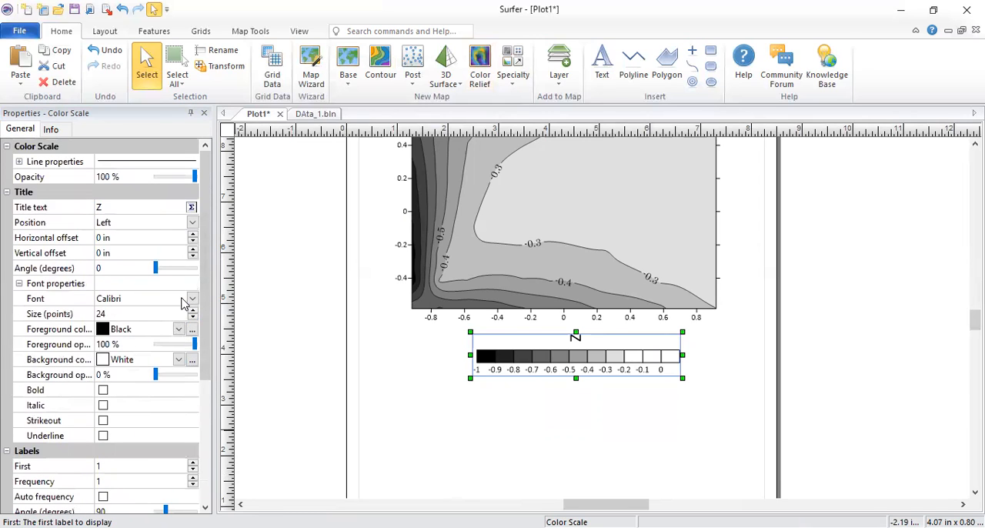
Step: Try the Terrain preset as the fill colors of the contour map
click(599, 212)
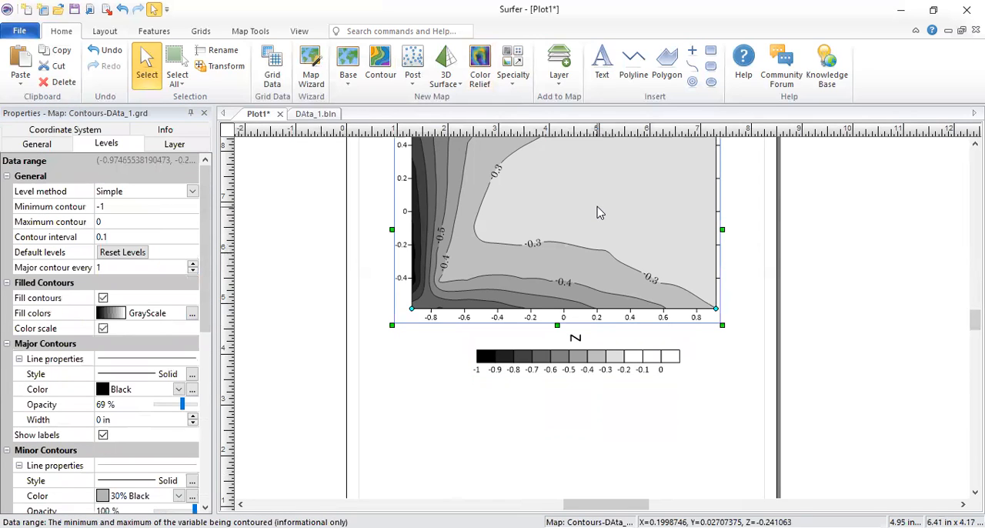
click(192, 312)
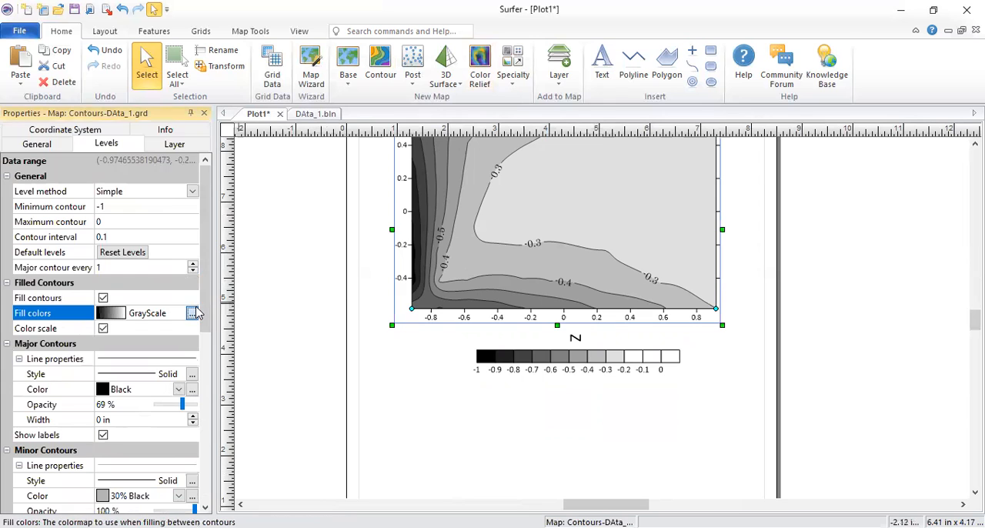
click(192, 312)
click(127, 277)
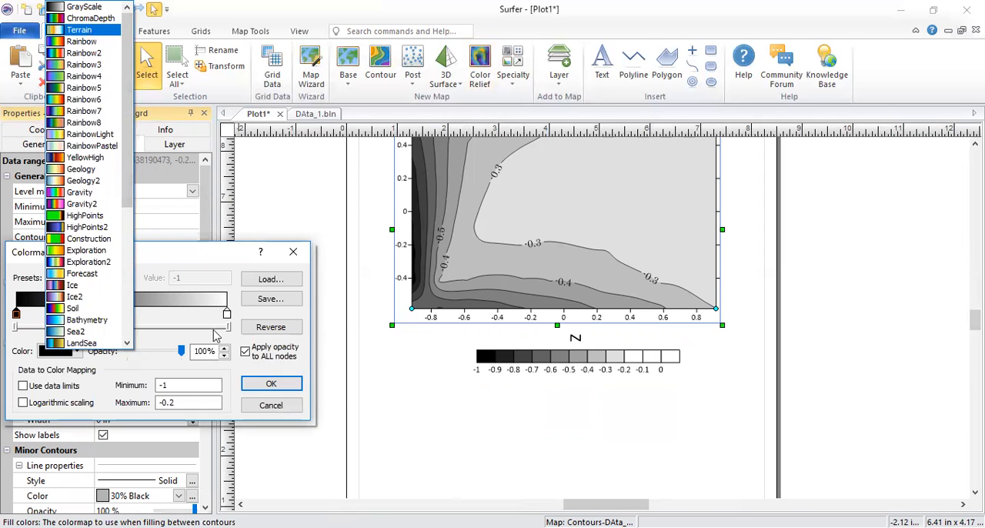
click(88, 31)
click(271, 383)
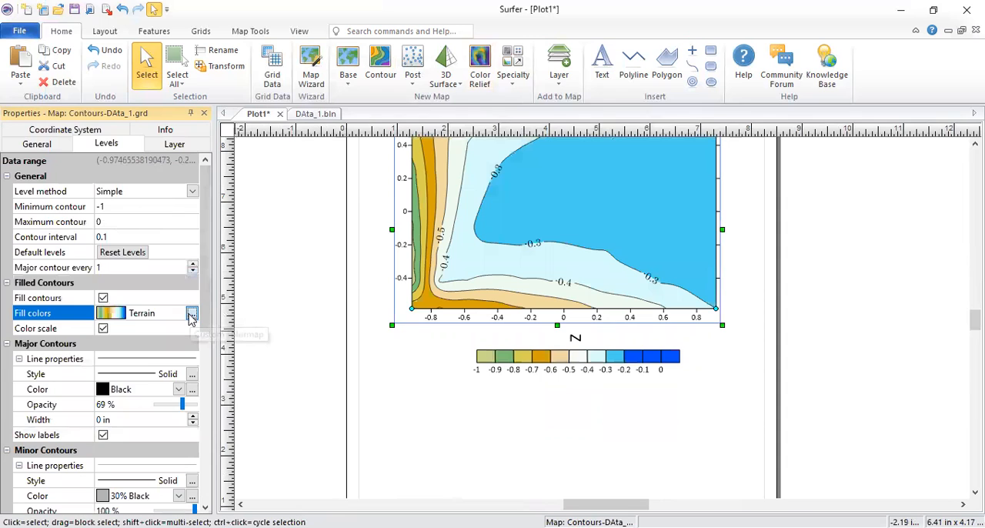
Step: Try the Gravity preset as the contour map's fill colors
click(192, 316)
click(123, 277)
click(107, 170)
click(257, 385)
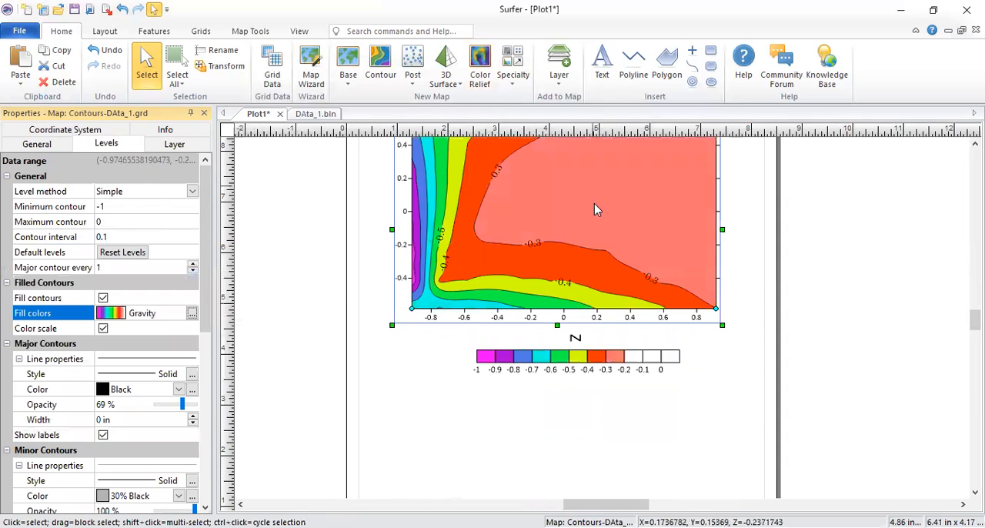
Step: Try the Forest2 preset as the contour map's fill colors
click(192, 314)
click(130, 278)
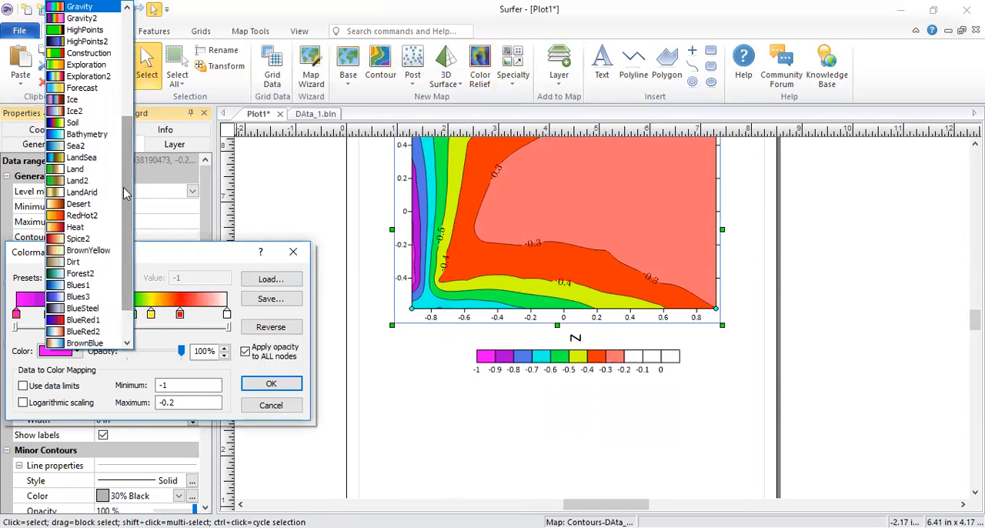
scroll(79, 248, down, 1)
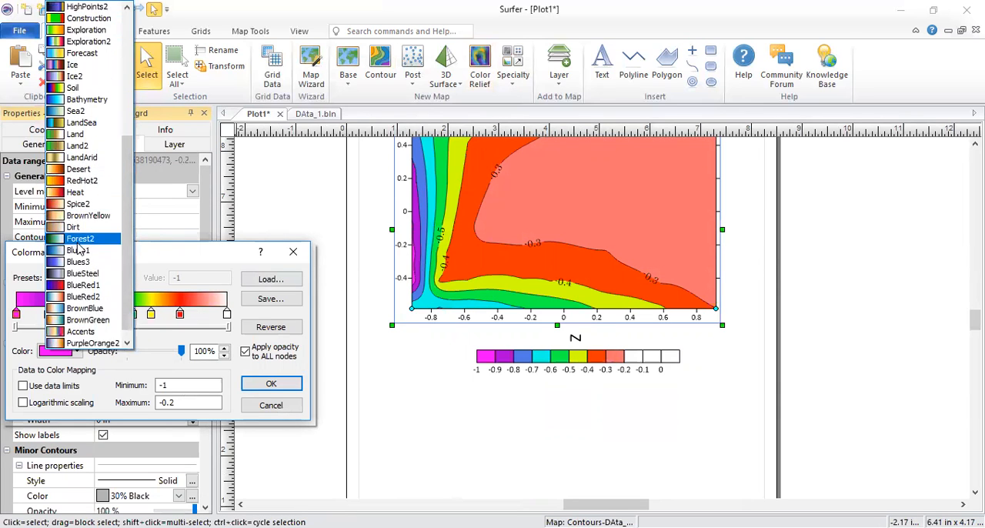
click(80, 239)
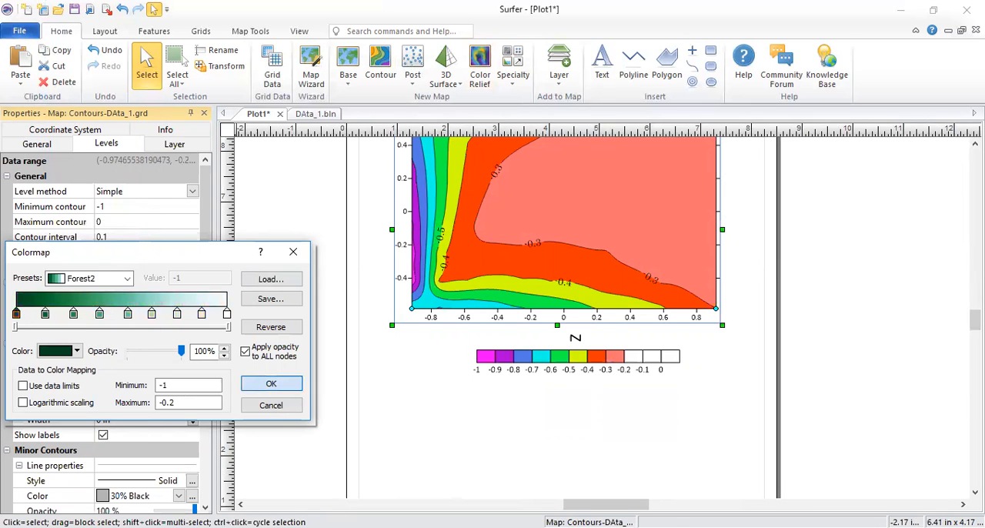
click(271, 383)
scroll(514, 254, up, 1)
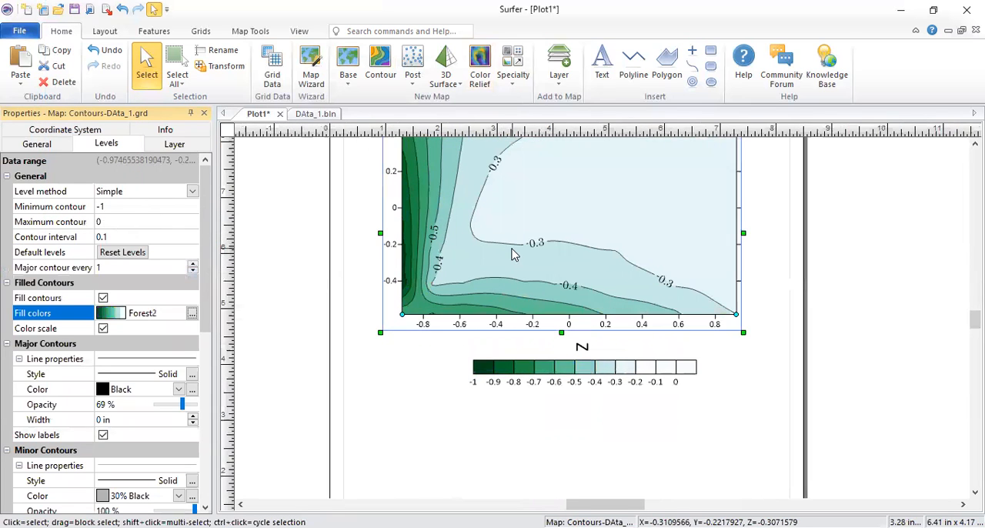
scroll(514, 254, down, 3)
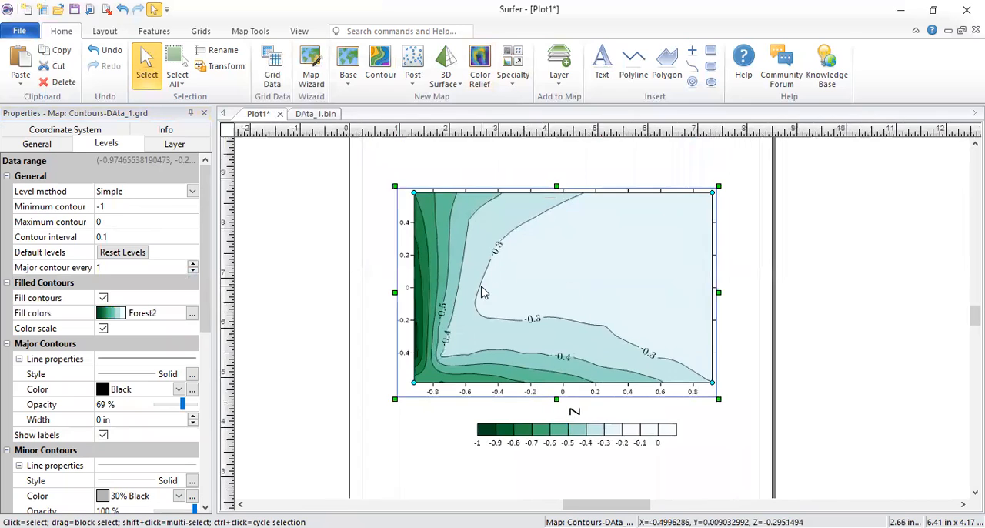
scroll(484, 292, up, 1)
right_click(523, 258)
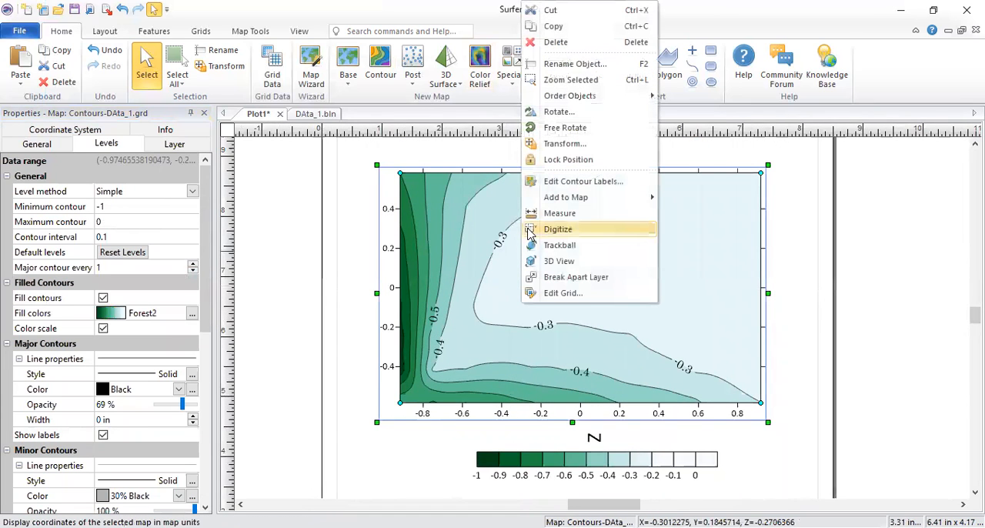
click(319, 264)
click(319, 264)
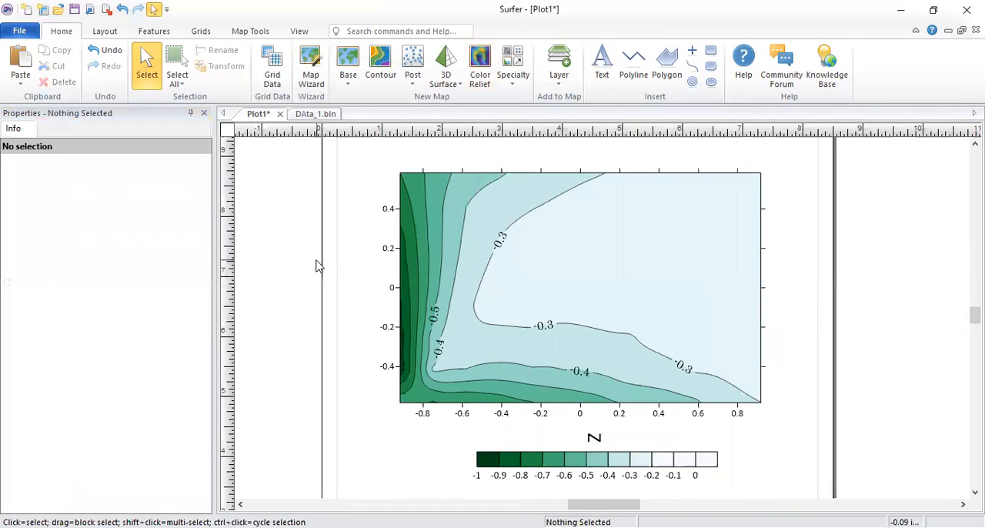
Step: Open the contour map's fill colormap for editing and choose the GrayScale preset as its base
click(508, 280)
click(192, 316)
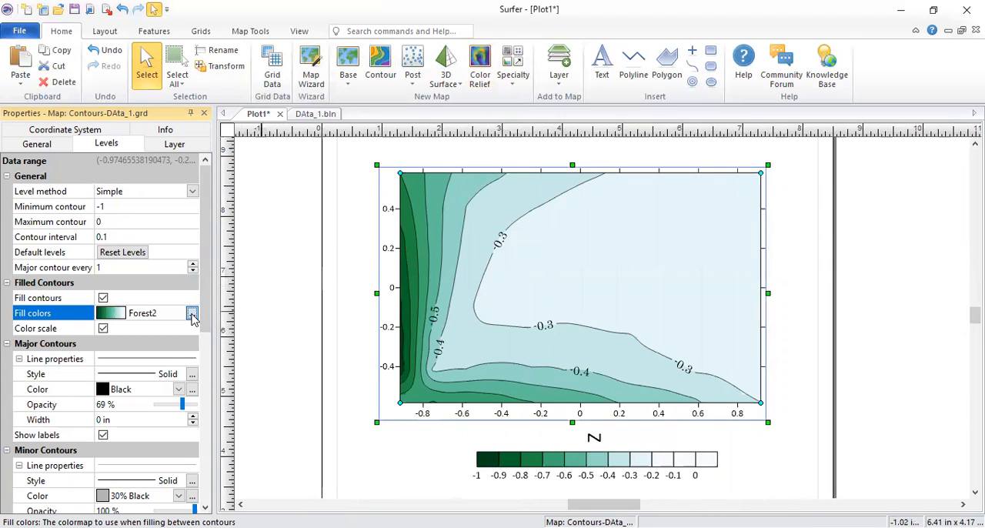
click(192, 316)
click(139, 280)
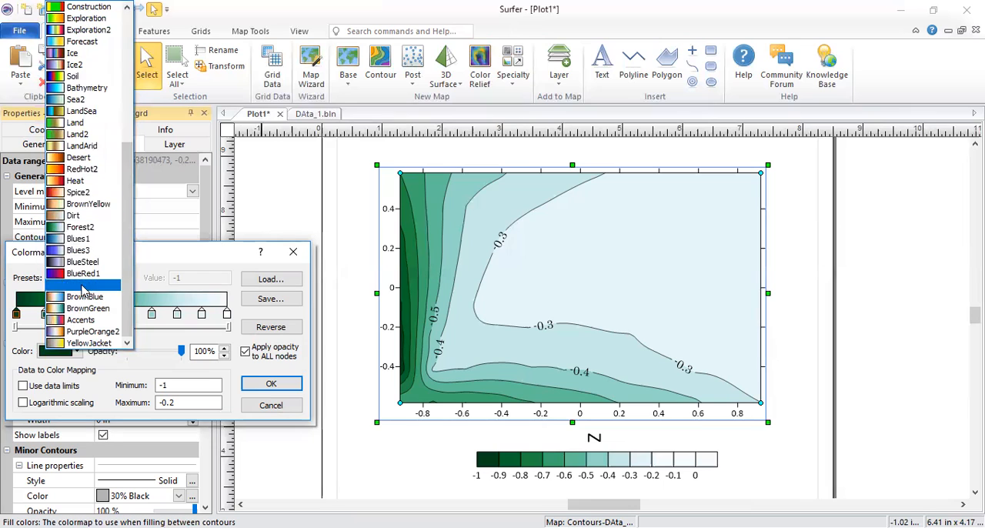
scroll(83, 323, up, 1)
scroll(84, 324, down, 1)
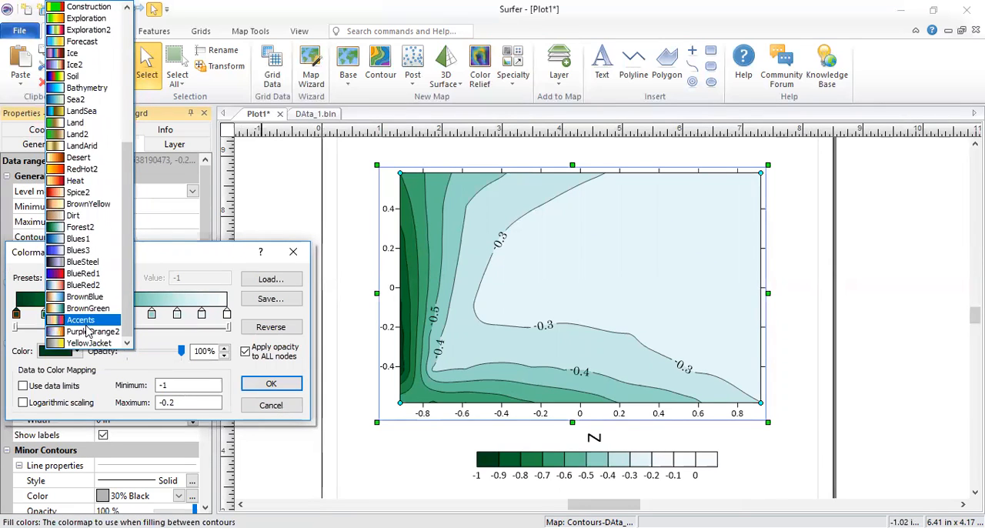
scroll(85, 15, up, 7)
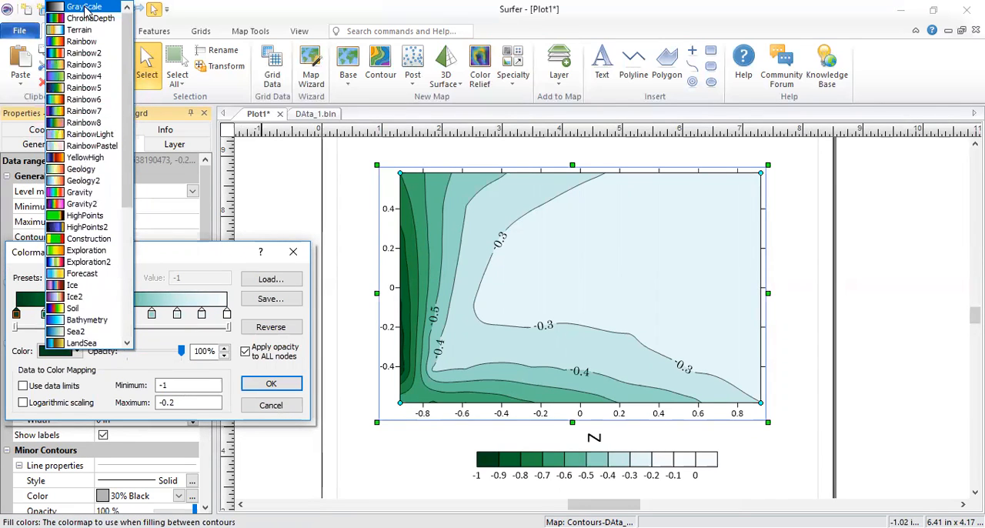
click(85, 7)
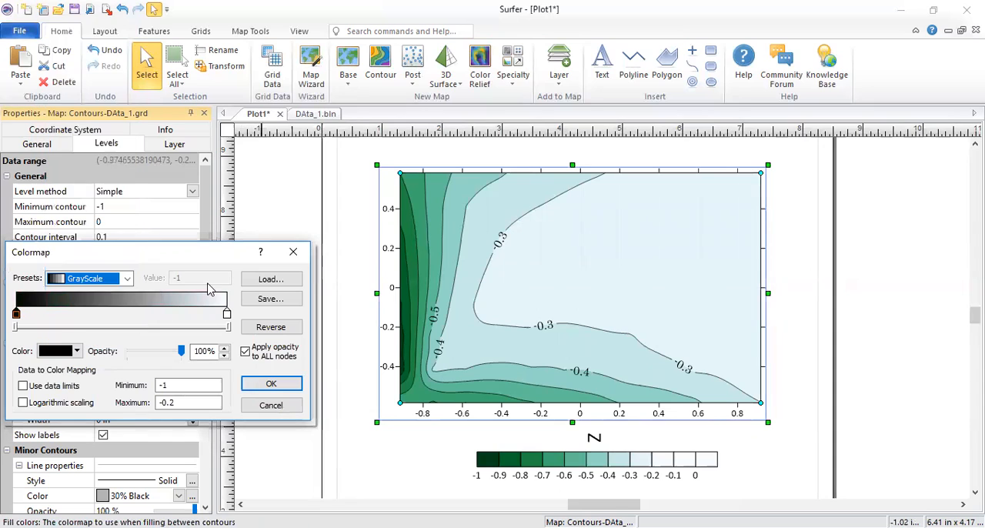
Step: Change the color of the colormap's minimum-value node from the GrayScale black to a bright sky blue
click(17, 317)
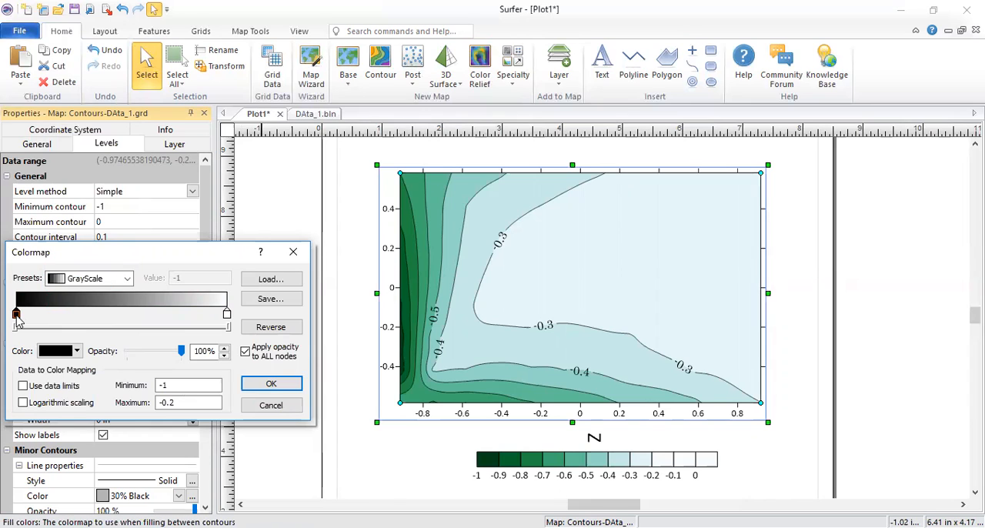
click(50, 352)
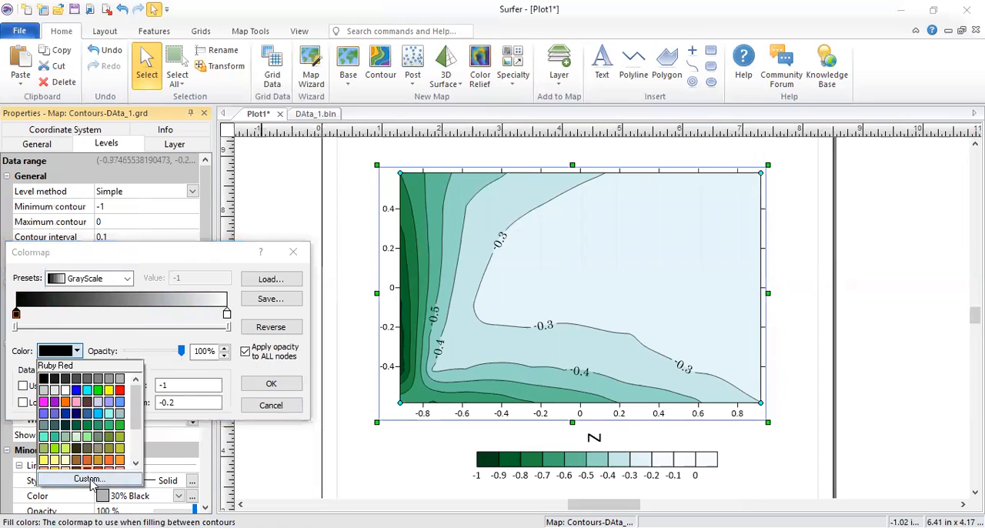
click(77, 314)
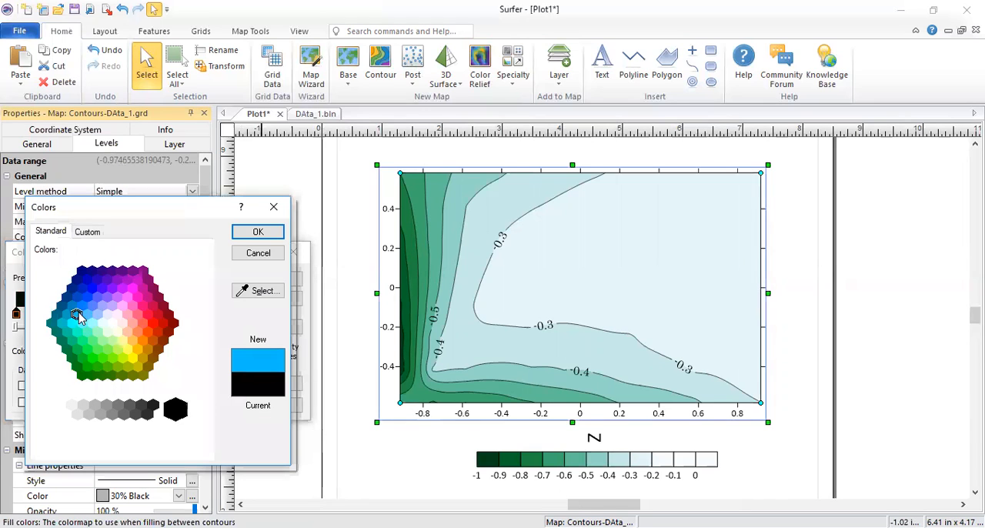
click(81, 307)
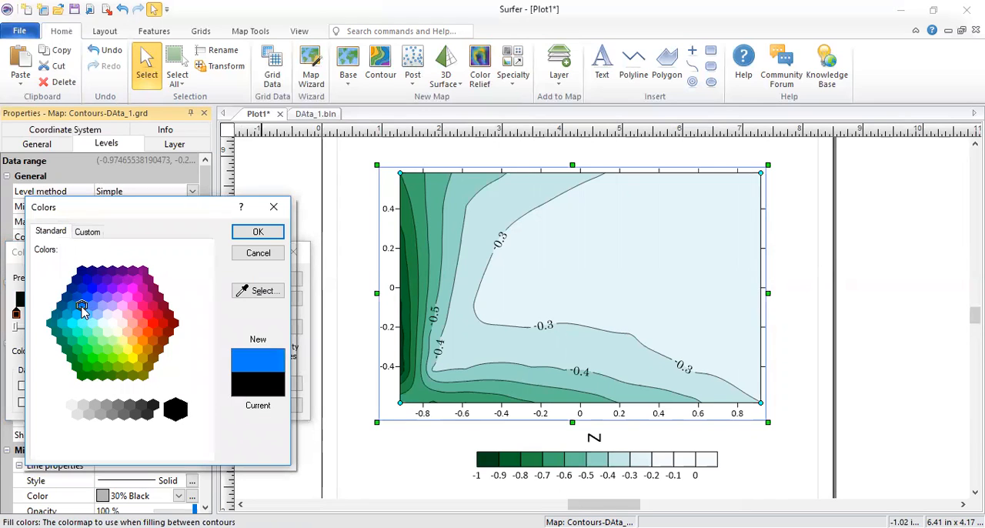
click(76, 314)
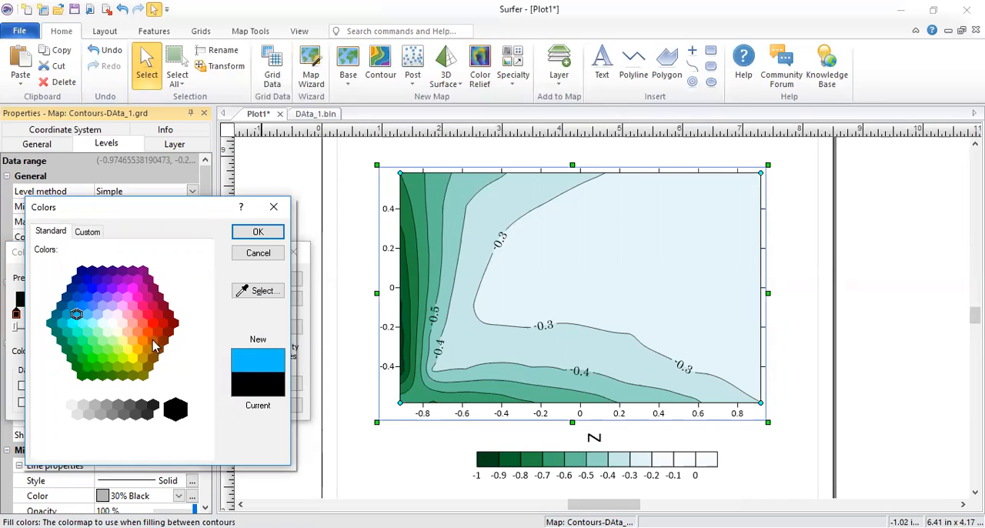
click(261, 232)
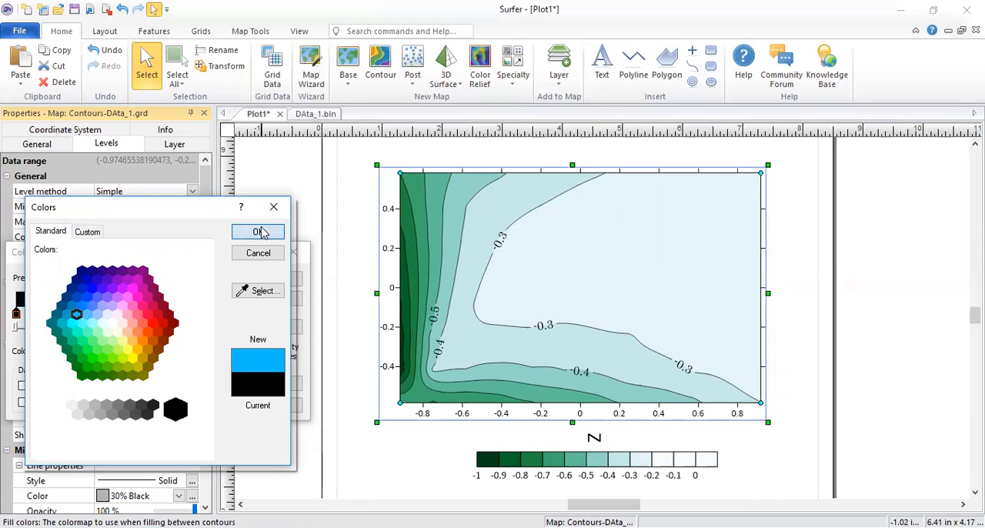
Step: Set the maximum of the data-to-color mapping to 0 and apply the custom colormap to the map
click(172, 386)
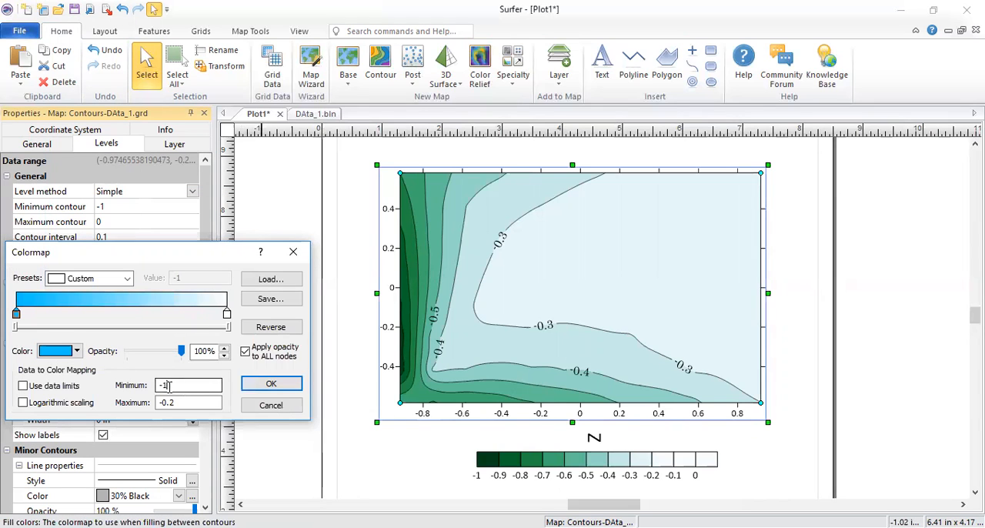
double_click(164, 387)
drag(177, 404, 155, 405)
text(0)
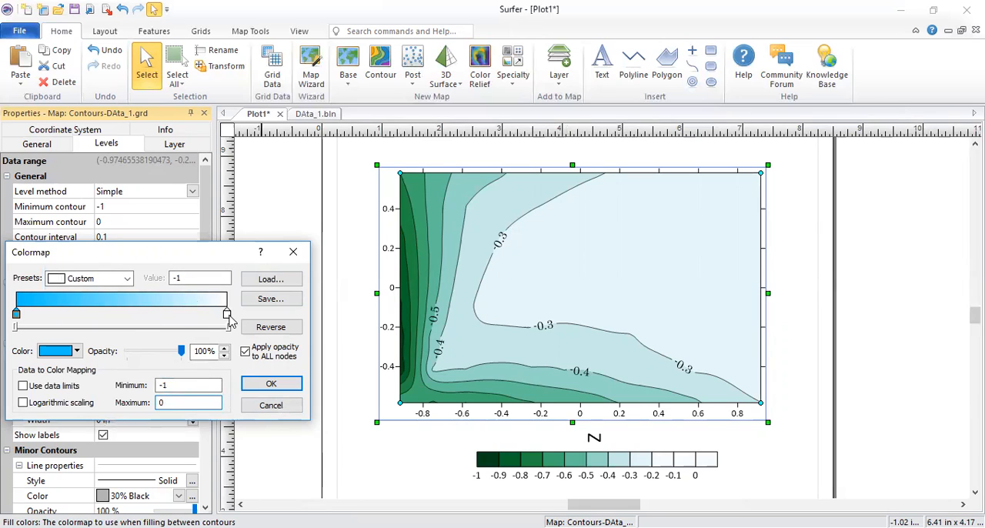
click(271, 384)
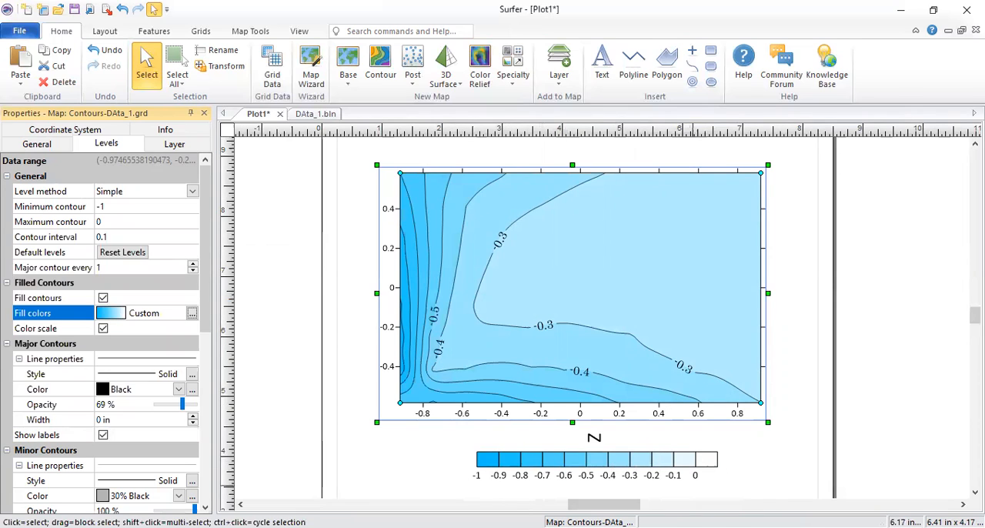
Step: Start editing the contour labels and delete the upper and middle -0.3 labels and the lower -0.4 label
right_click(597, 209)
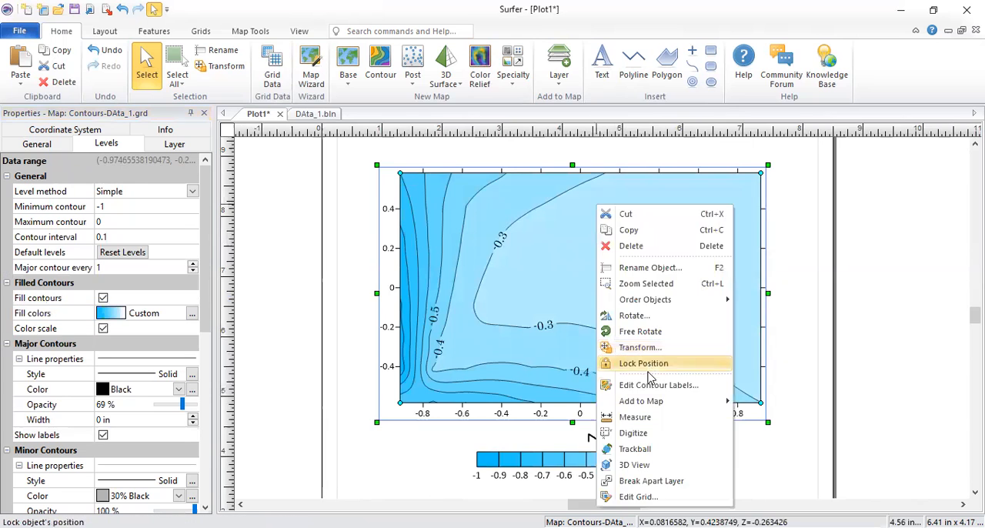
click(653, 387)
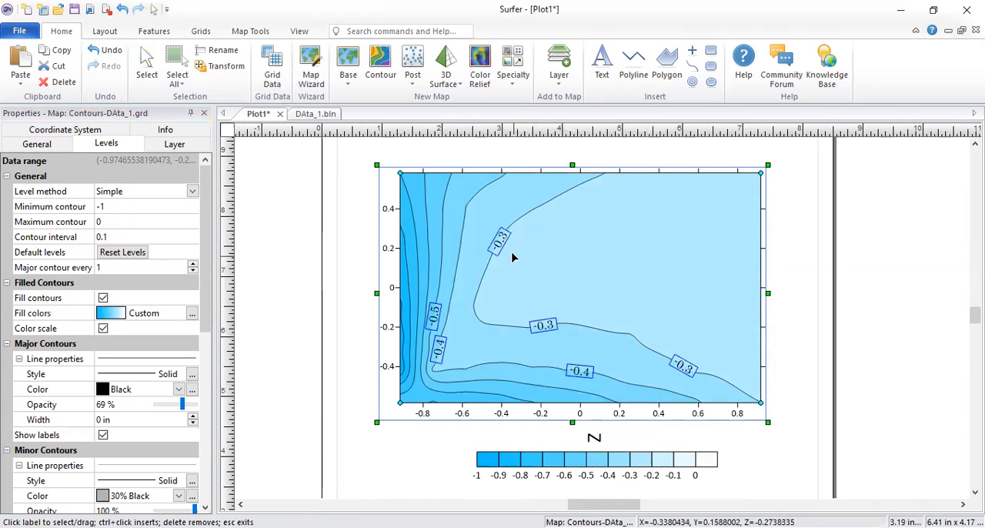
right_click(538, 211)
click(616, 389)
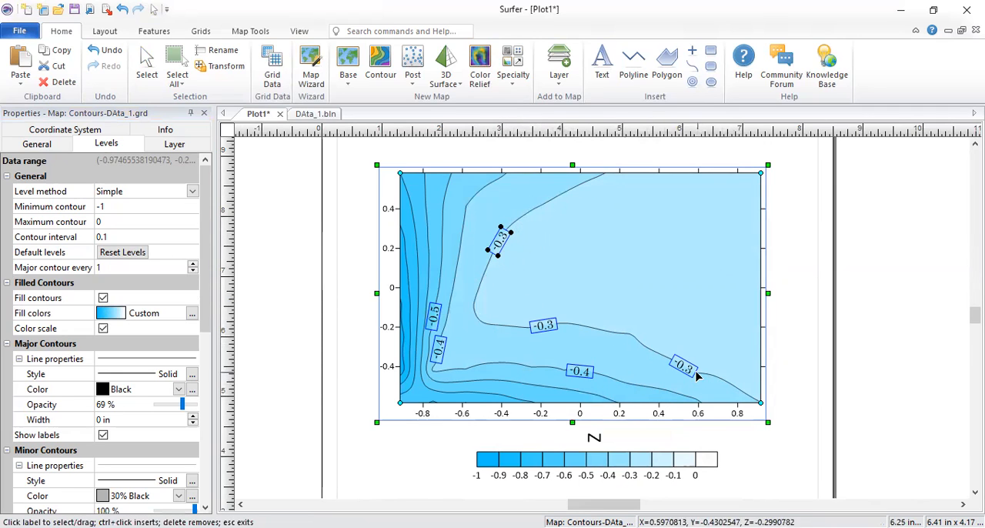
click(529, 326)
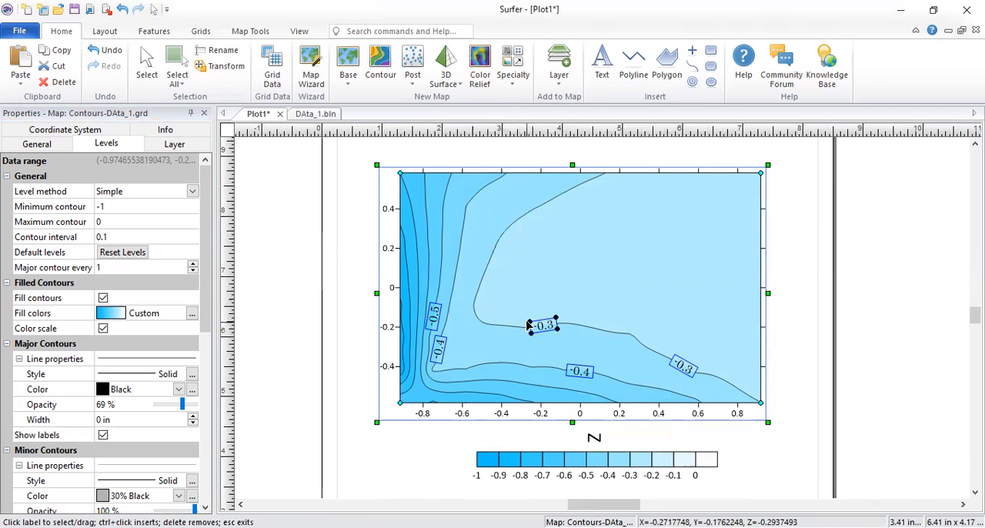
key(Delete)
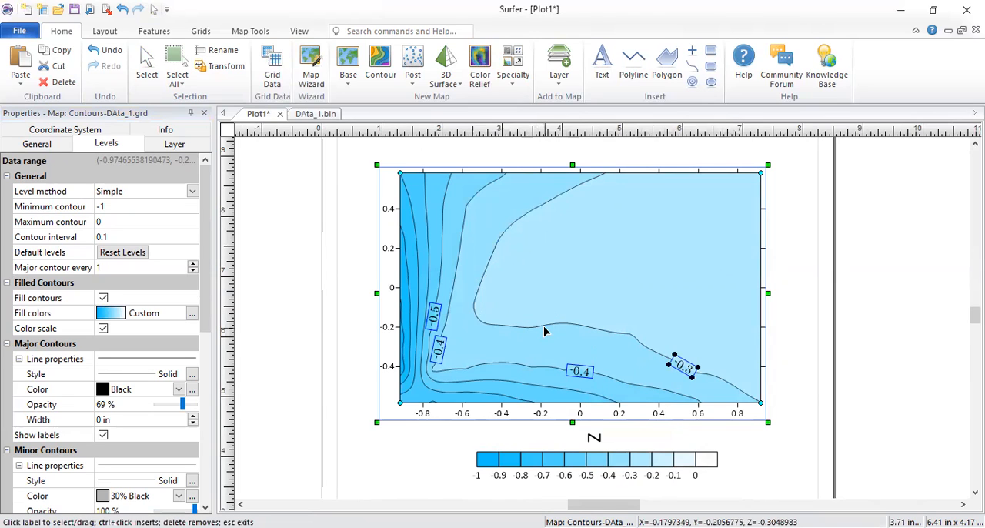
click(585, 372)
key(Delete)
Step: Move the -0.5 label up its contour, the -0.4 label to its contour's lower stretch, and the -0.3 label toward its contour's lower-left bend
drag(435, 315, 451, 216)
drag(446, 373, 576, 370)
drag(691, 369, 529, 337)
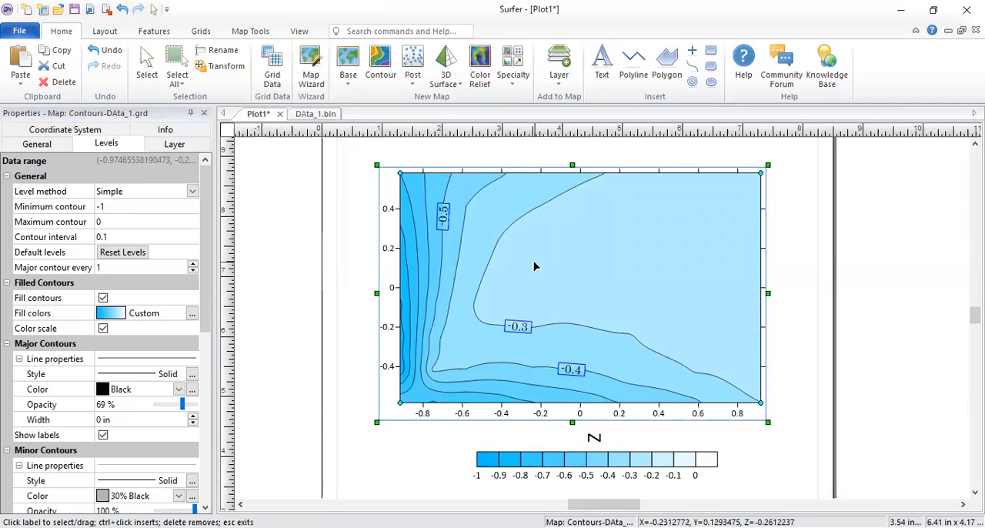
Step: Insert contour labels on the upper stretch of the -0.6 contour, the middle of the -0.7 contour and the lower stretch of the -0.8 contour
ctrl+click(429, 241)
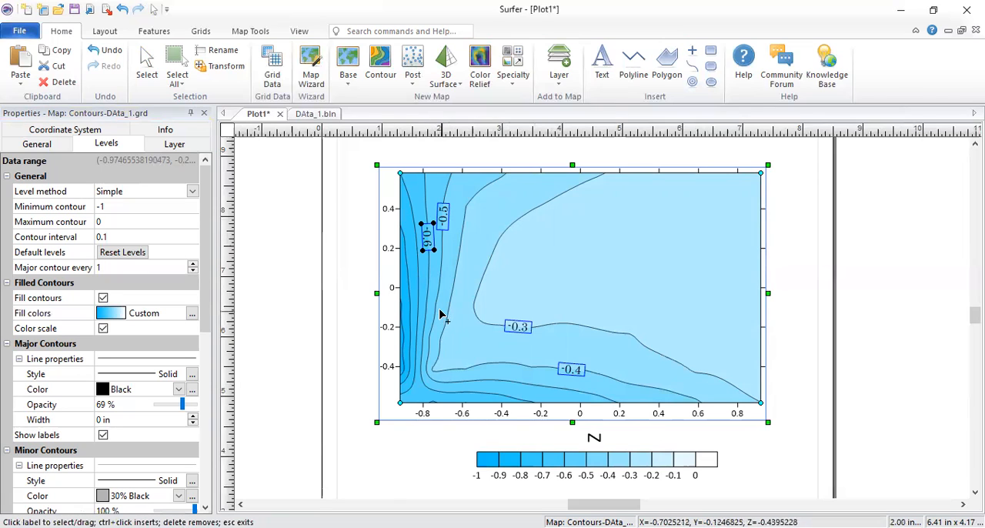
ctrl+click(418, 282)
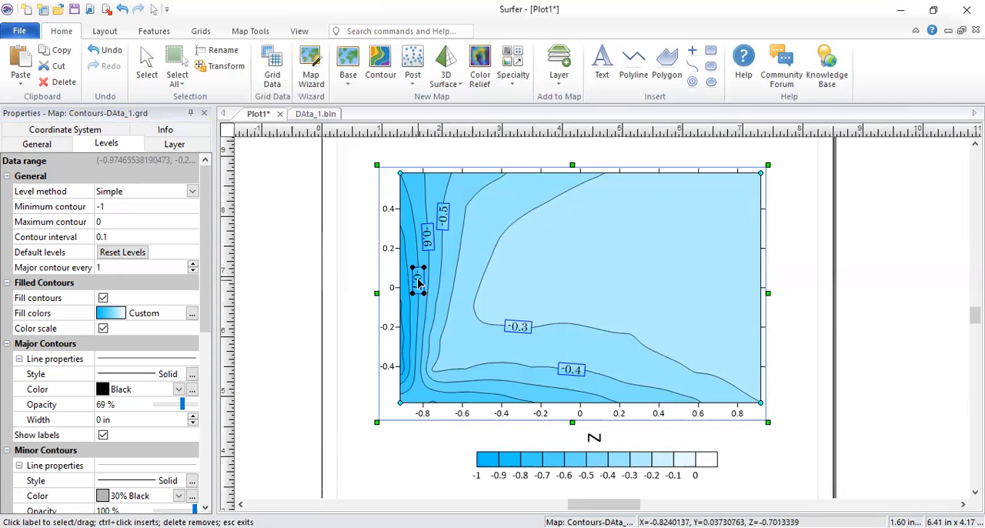
ctrl+click(409, 321)
ctrl+click(405, 368)
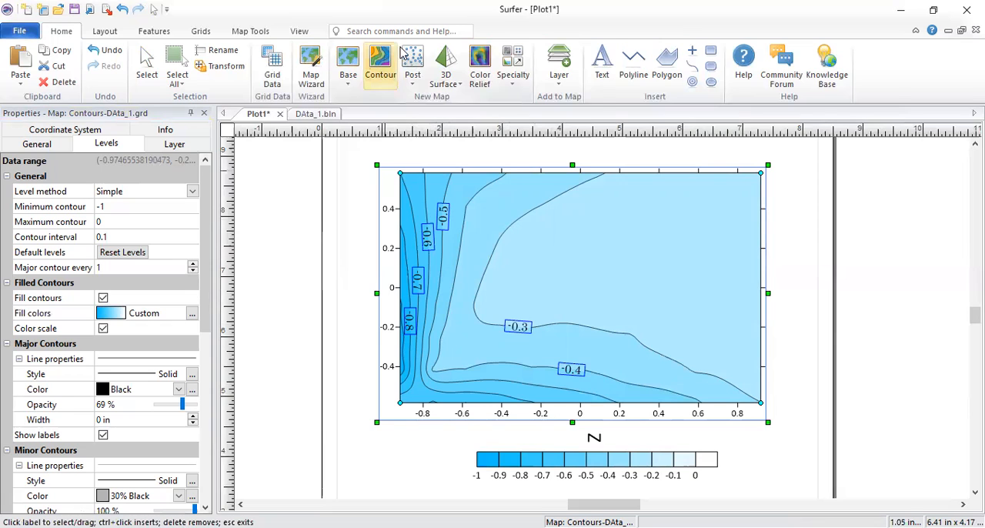
Step: Add the text "rth" inside the map's upper-middle area, within the -0.3 contour
click(602, 61)
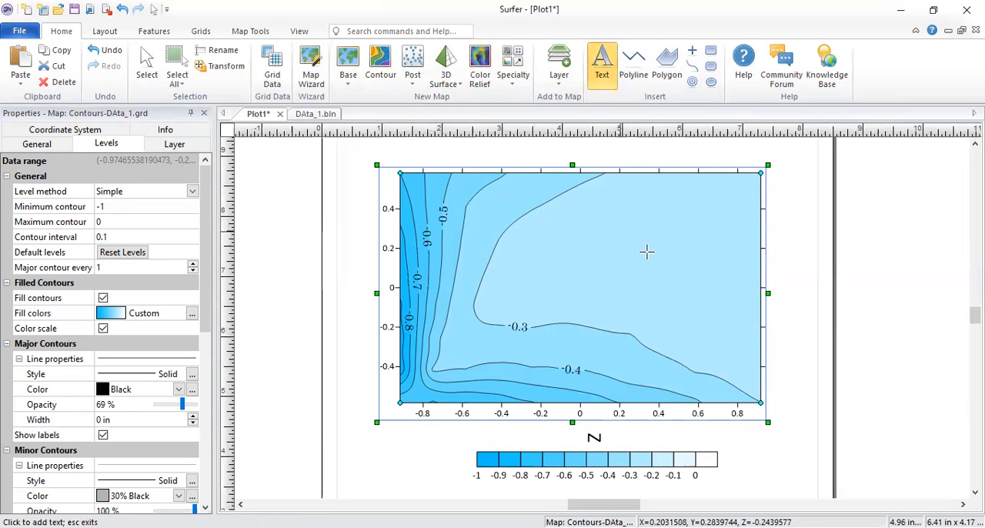
click(659, 259)
text(rth)
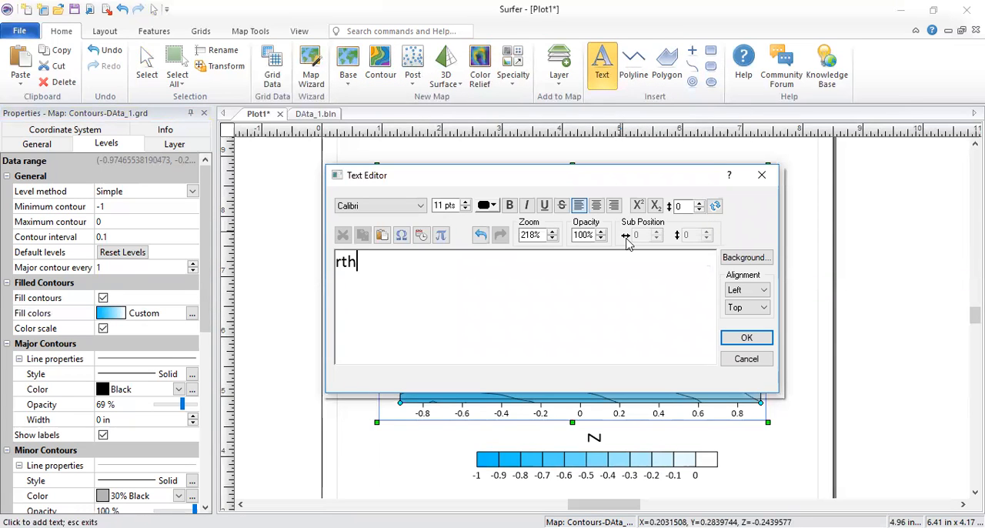
click(745, 338)
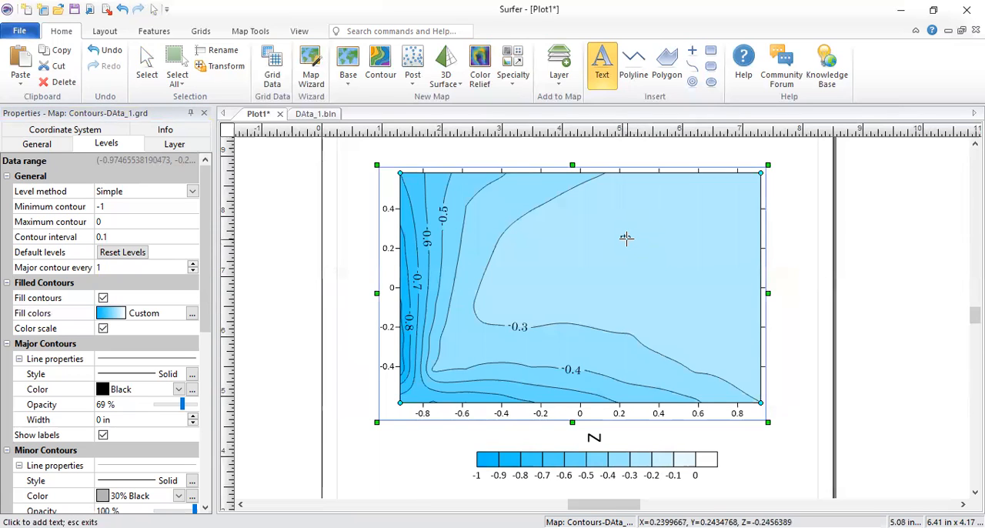
click(626, 236)
click(761, 172)
key(Escape)
Step: Try the "rth" text at 14 points on the left stretch of the -0.3 contour and delete it
click(632, 237)
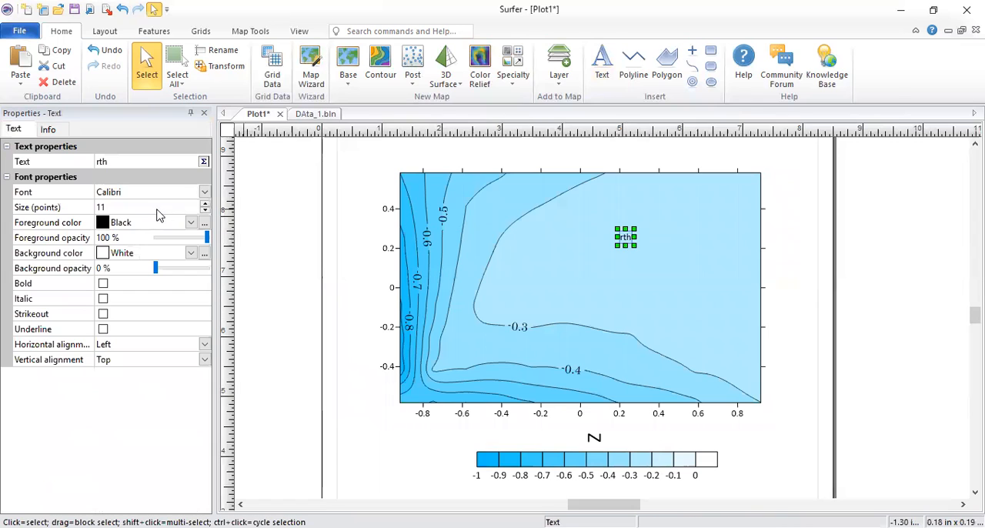
click(206, 204)
click(205, 204)
click(206, 204)
drag(627, 240, 490, 257)
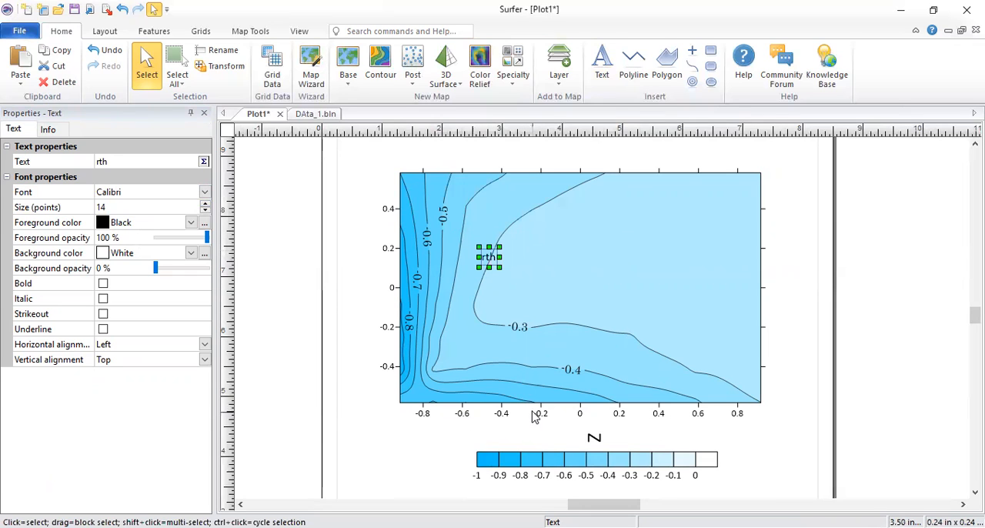
key(Delete)
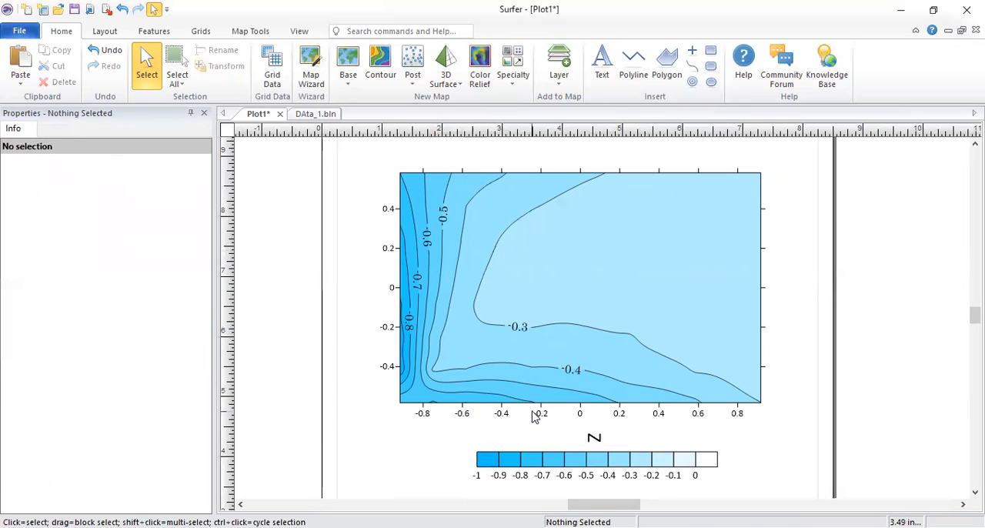
Step: Set the contour map's level method to Advanced, accepting the loss of the custom label edits, and view its list of levels
click(517, 227)
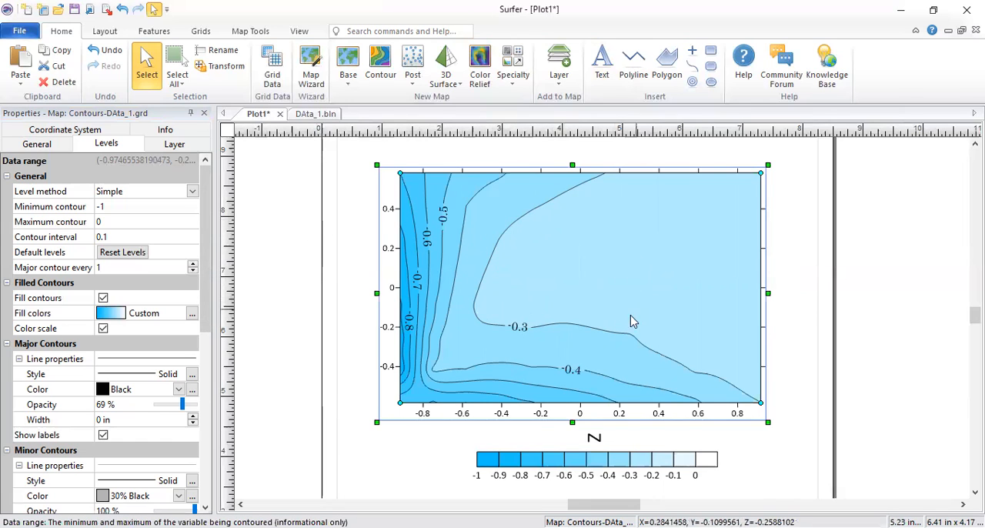
click(159, 194)
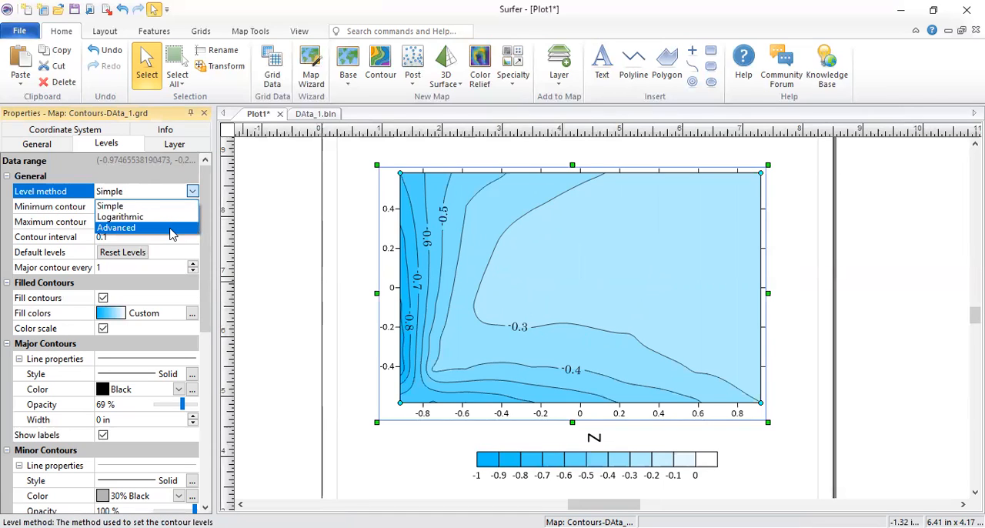
click(172, 227)
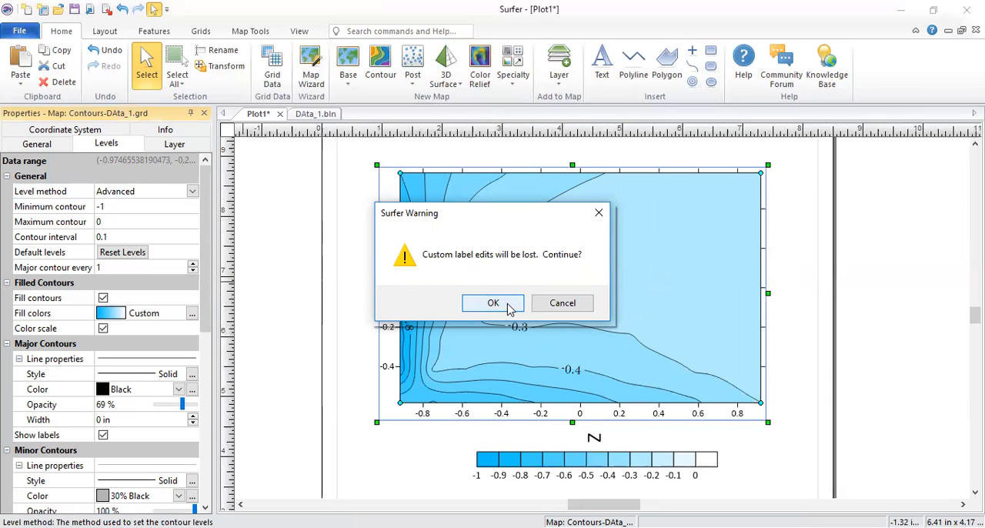
click(494, 304)
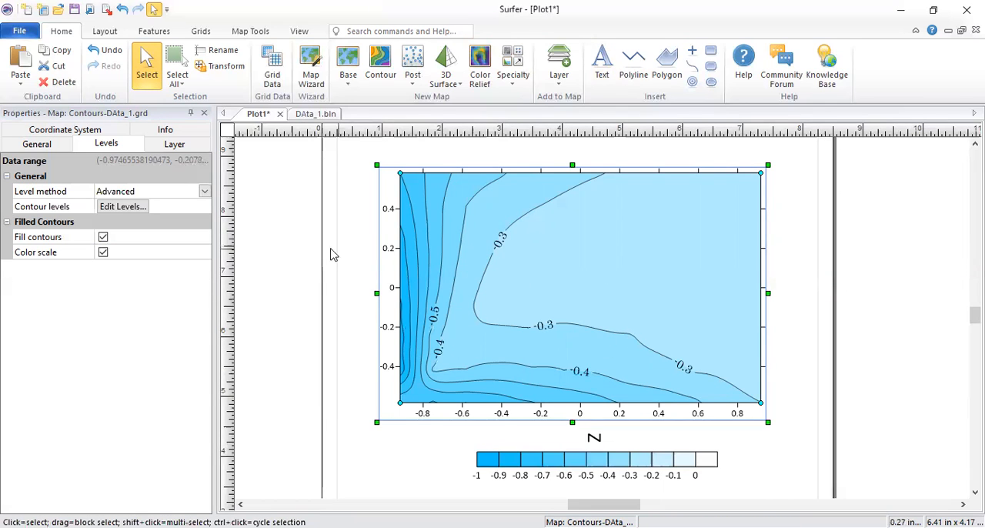
click(132, 210)
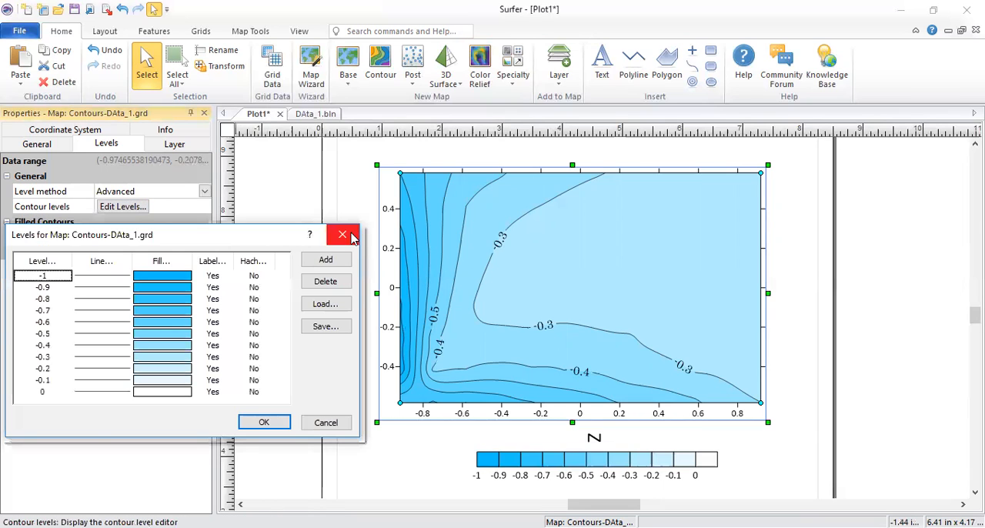
click(342, 234)
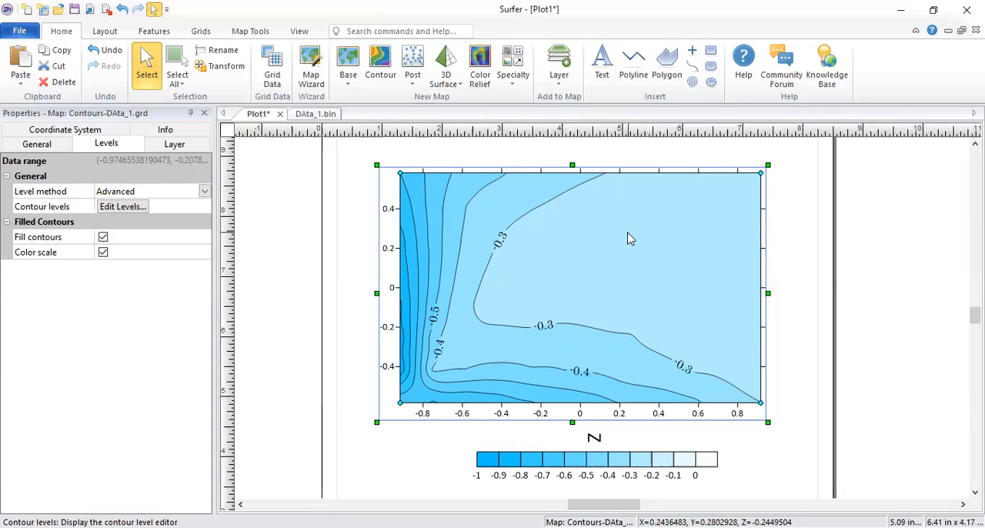
Step: Open the contour level editor and set the line style of the -0.3 level to .1 in. Dash
click(140, 215)
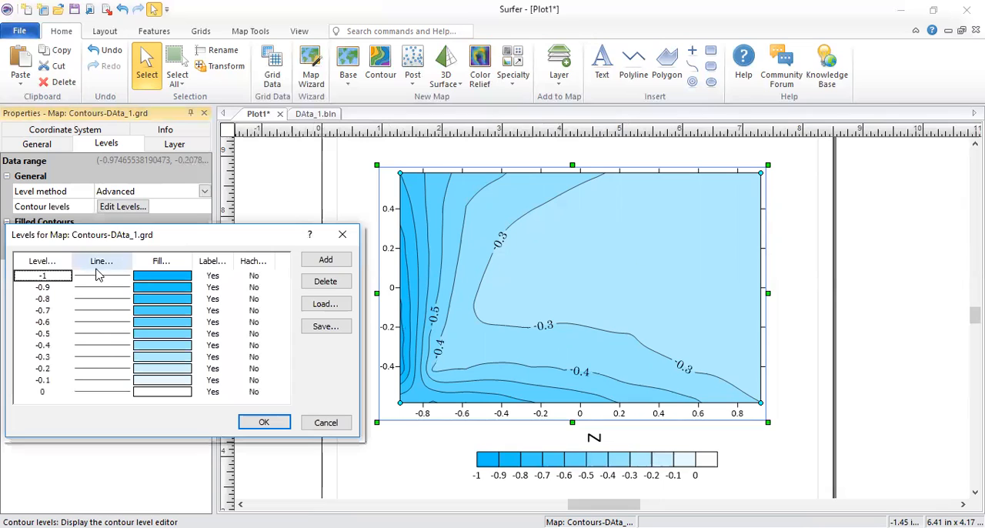
double_click(89, 360)
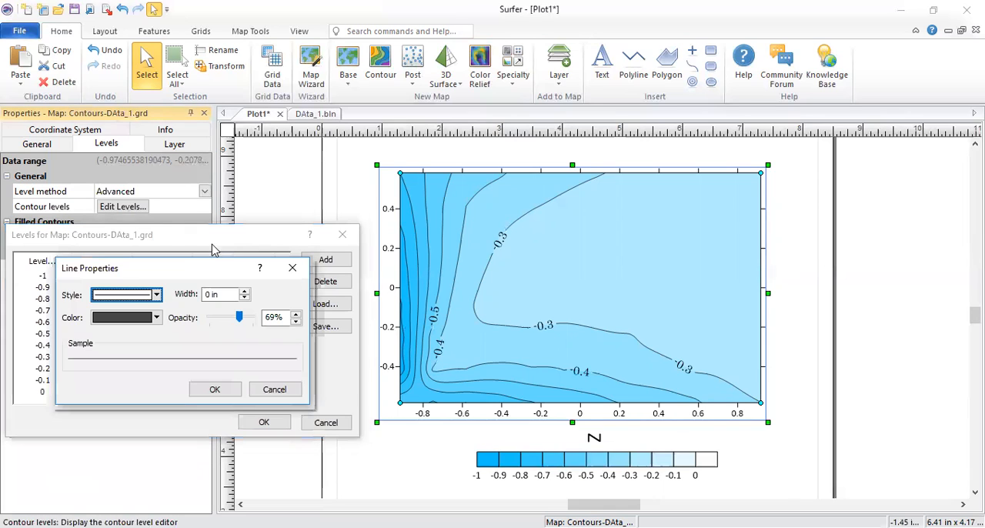
click(142, 297)
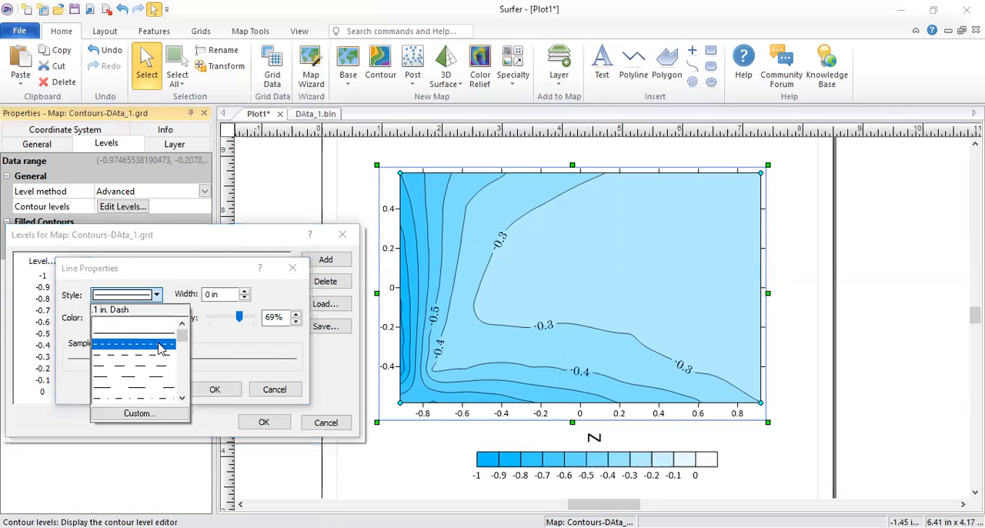
click(161, 348)
click(214, 389)
Step: Give the -0.4 level's contour line the .1 in. Dash style and a red color
double_click(117, 345)
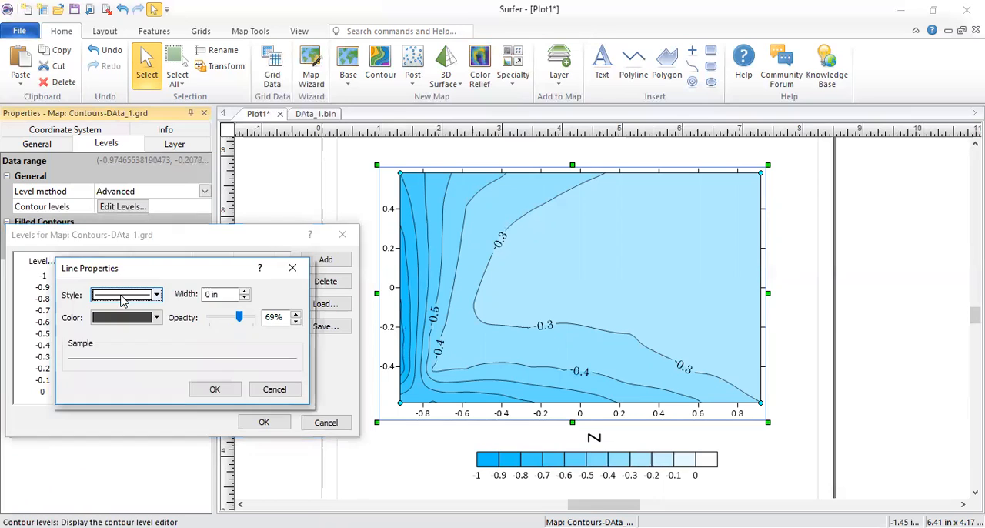
click(123, 299)
click(142, 348)
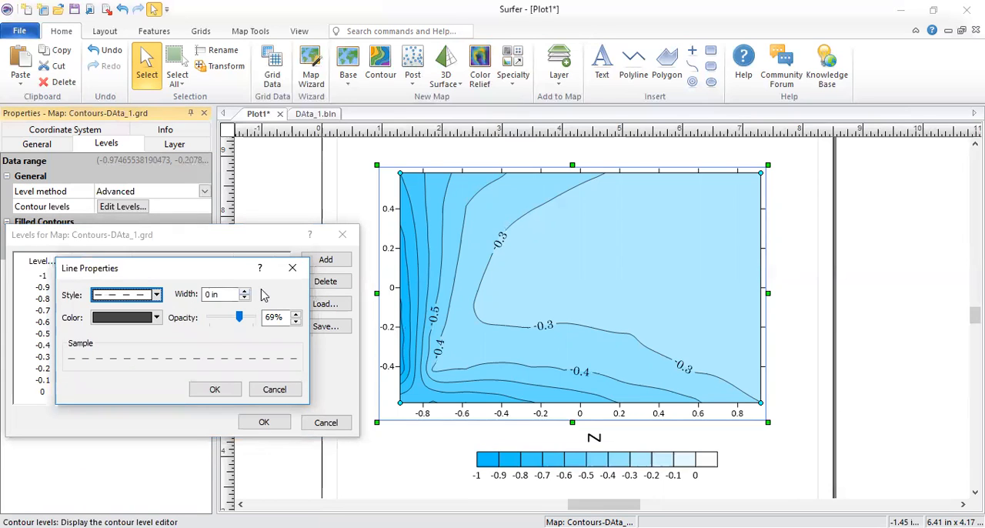
click(158, 319)
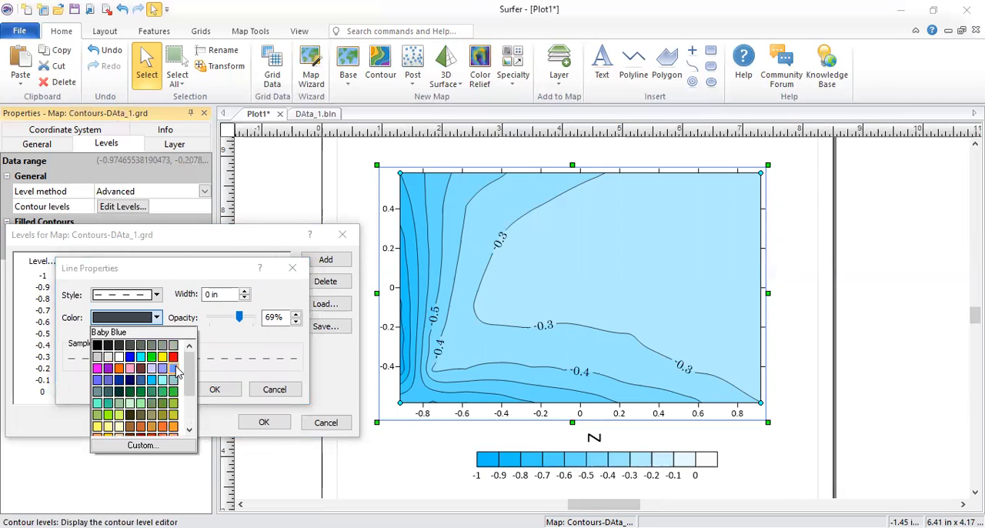
click(173, 358)
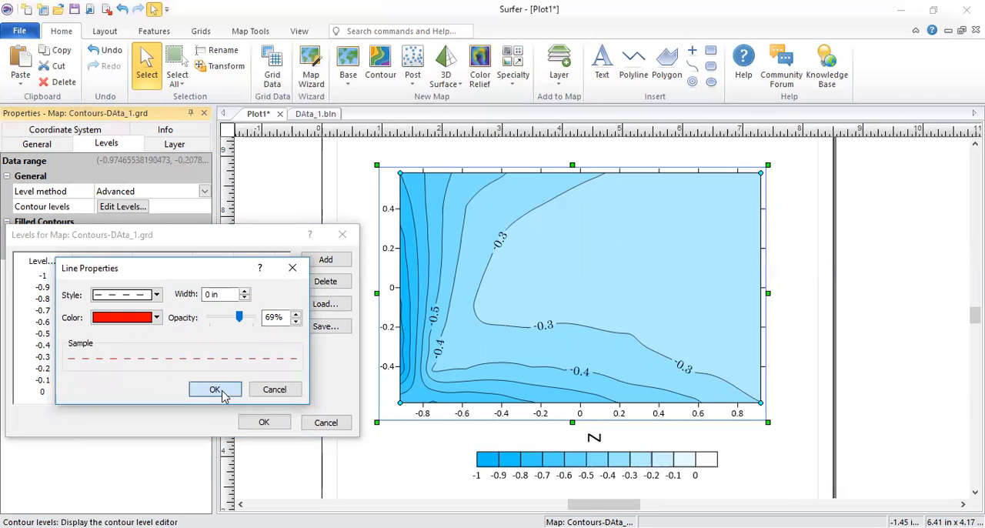
click(213, 389)
Step: Change the -0.3 level's line color to Red and apply the edited levels to the map
click(119, 362)
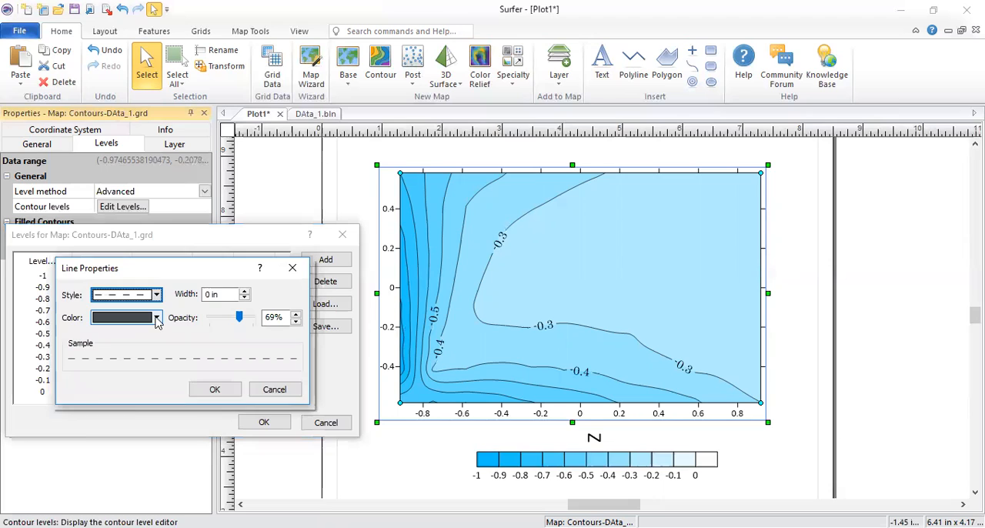
click(157, 318)
scroll(151, 373, up, 3)
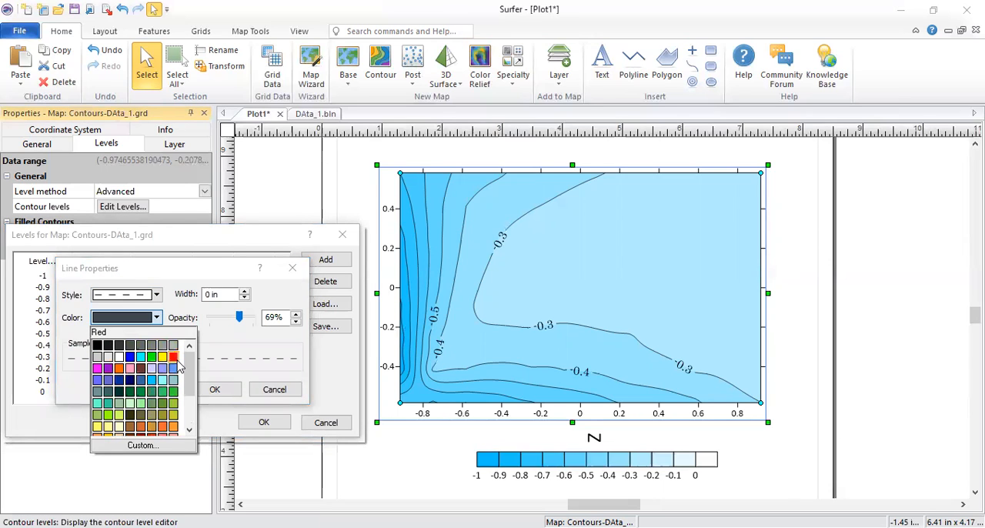
click(208, 390)
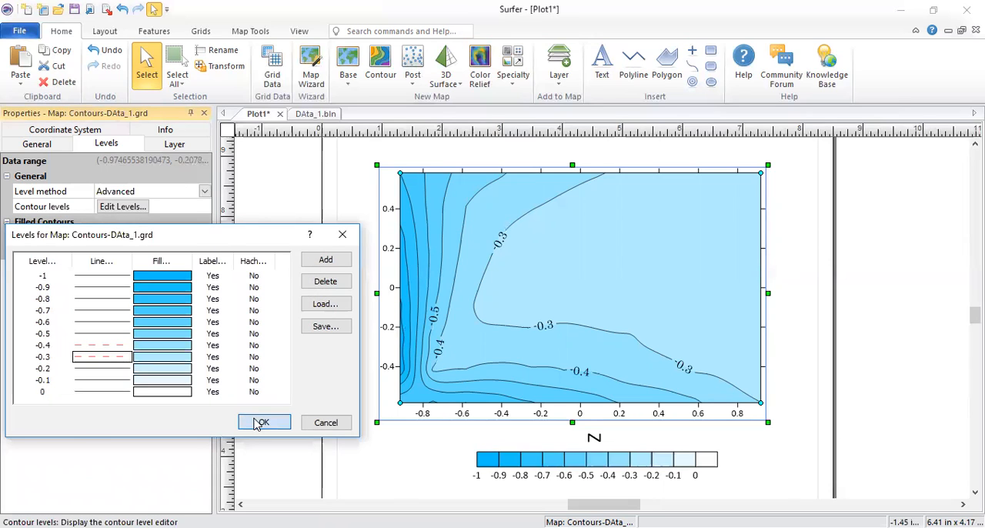
click(260, 421)
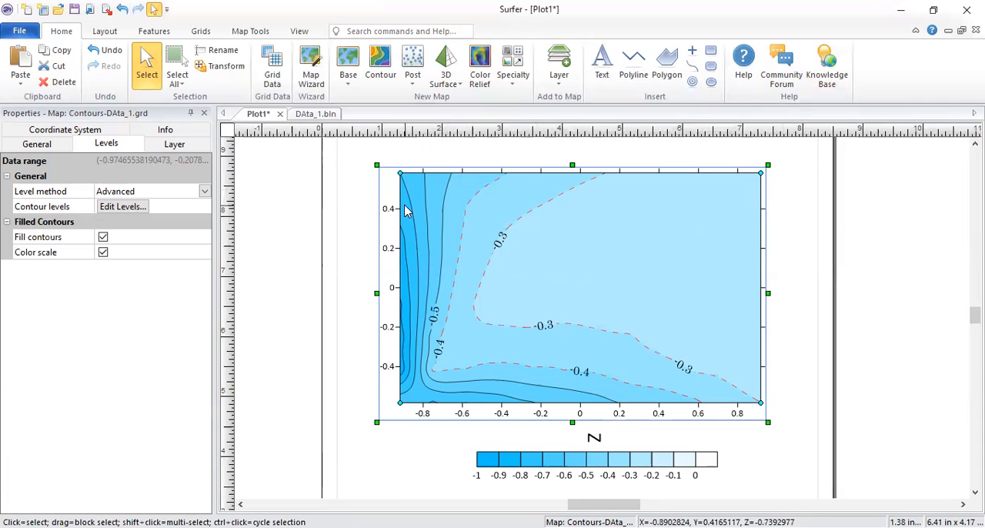
Step: Add the text "y" just outside the map's upper-left corner as the vertical axis label
click(599, 435)
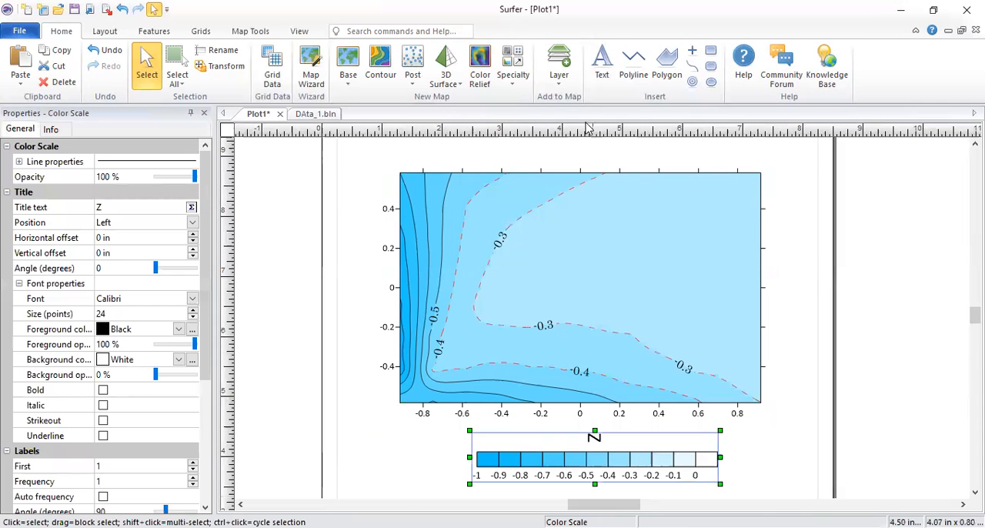
click(602, 65)
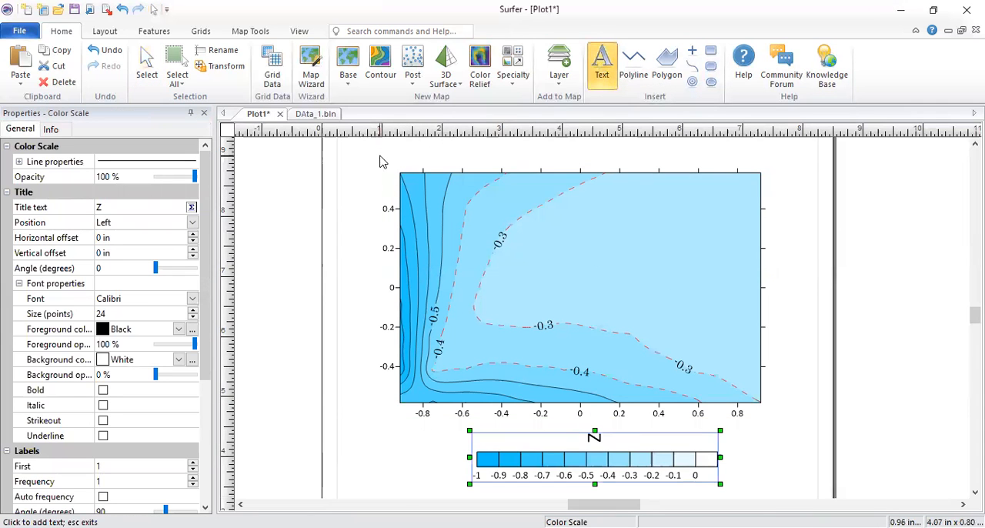
click(380, 158)
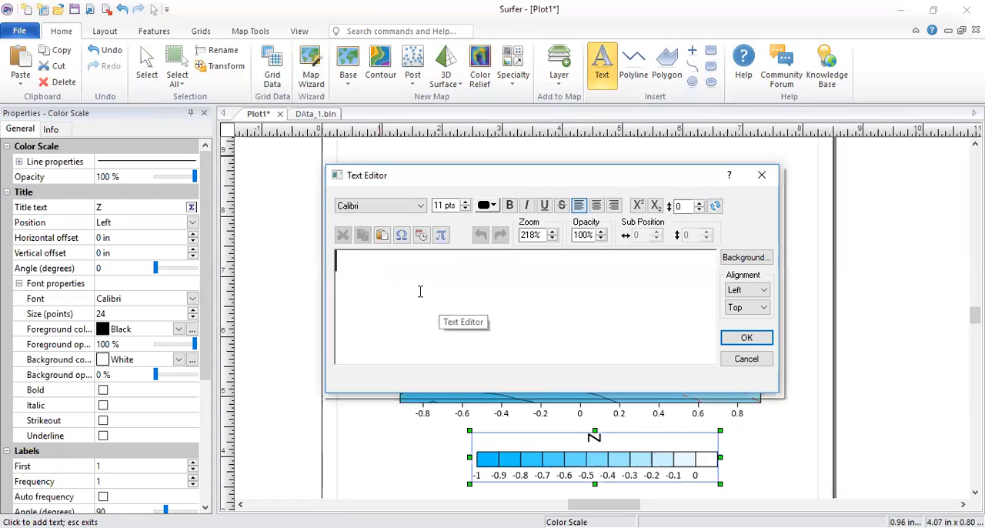
text(y)
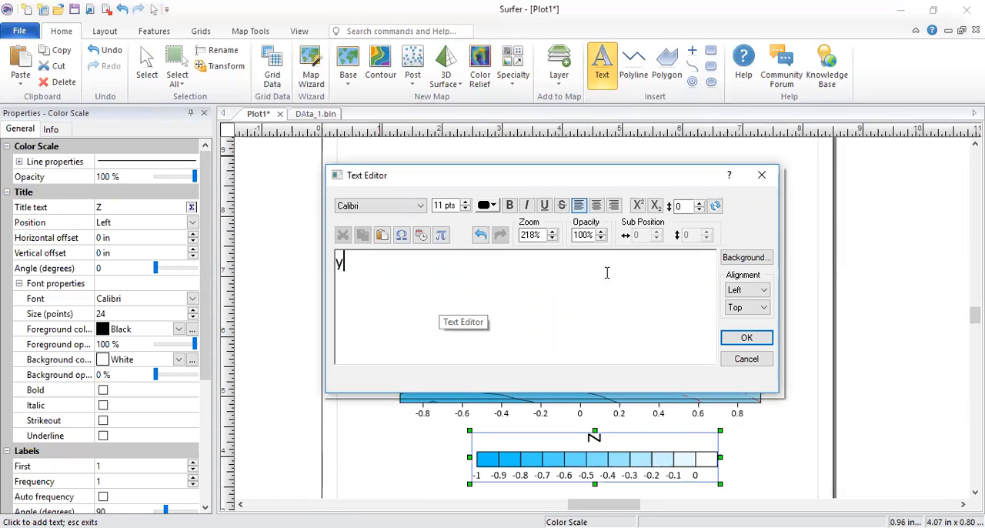
click(731, 342)
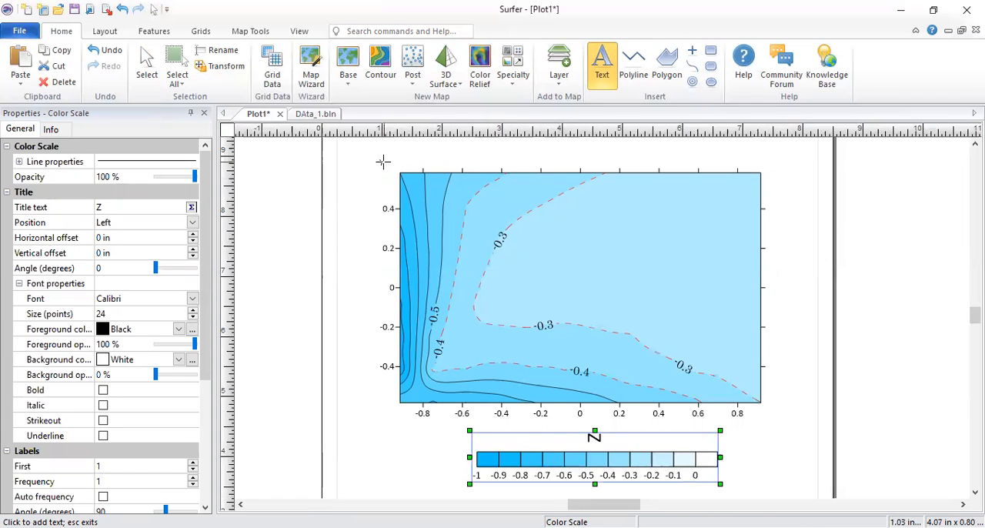
key(Escape)
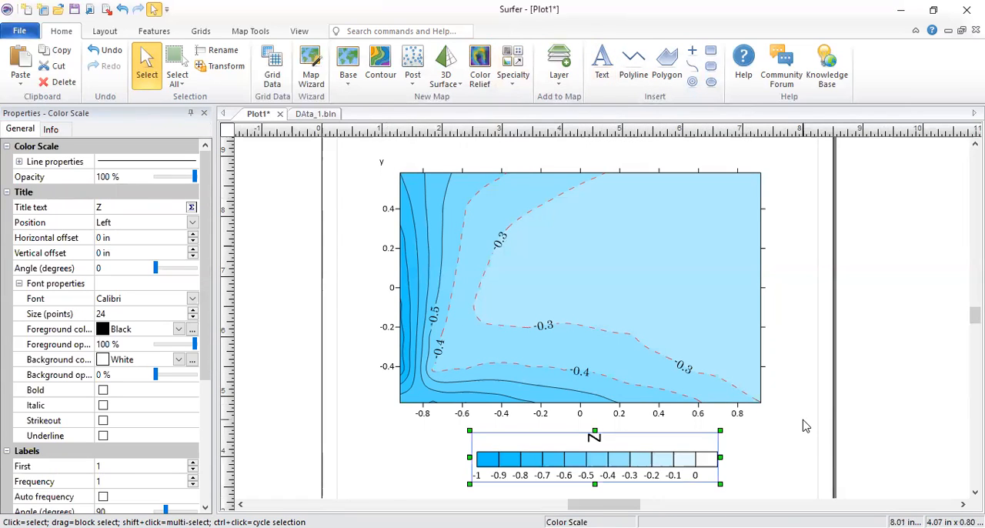
Step: Duplicate the "y" text and place the copy just outside the map's lower-right corner
click(381, 164)
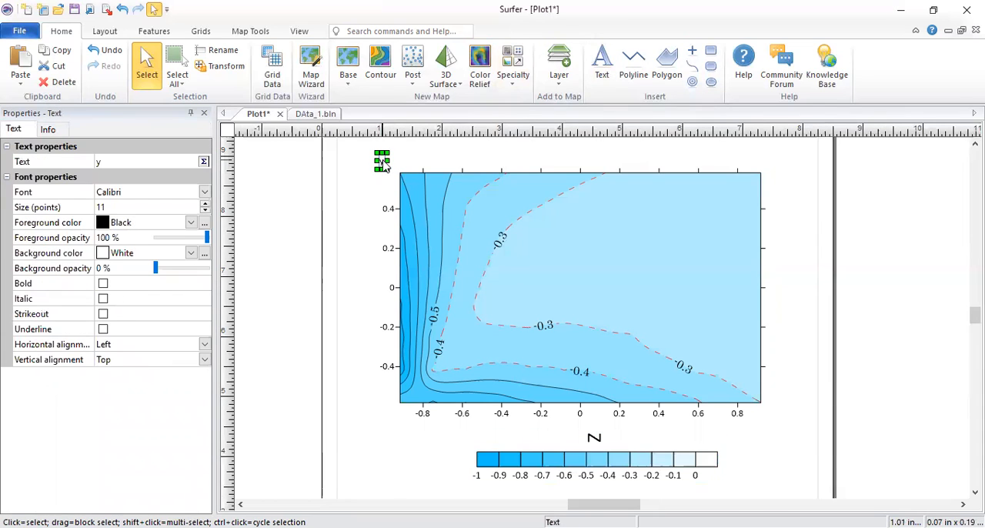
key(ctrl+c)
key(ctrl+v)
click(772, 414)
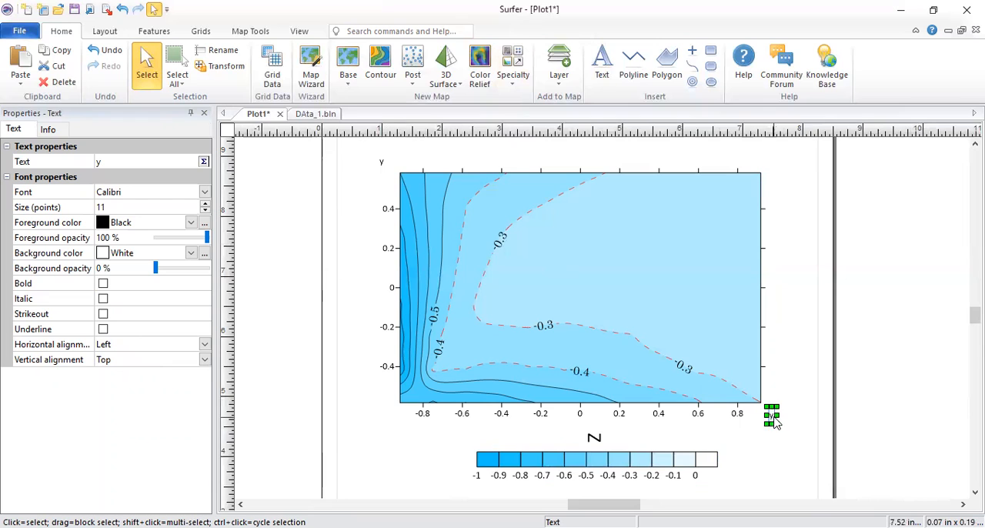
Step: Change the copied label's text to "x" and set its font size to 16 points
double_click(772, 418)
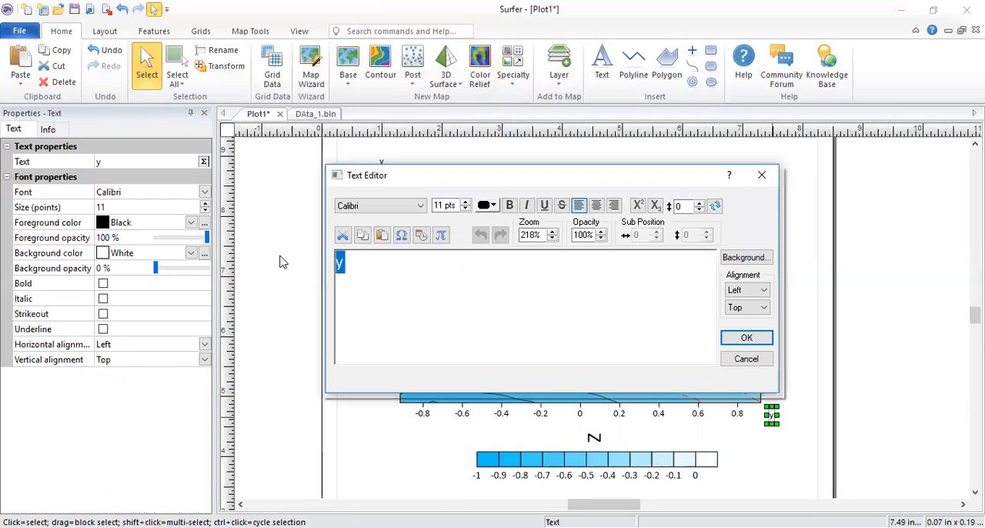
key(BackSpace)
text(x)
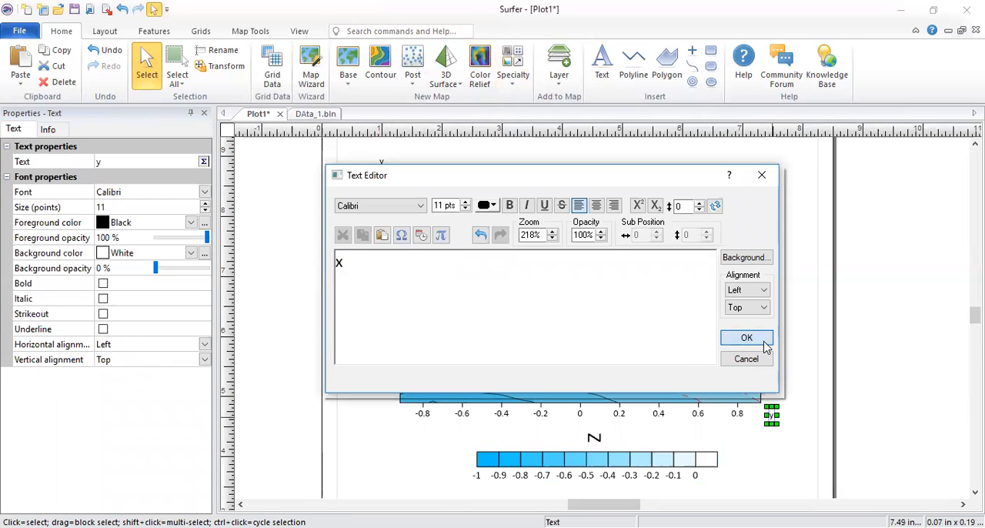
click(746, 338)
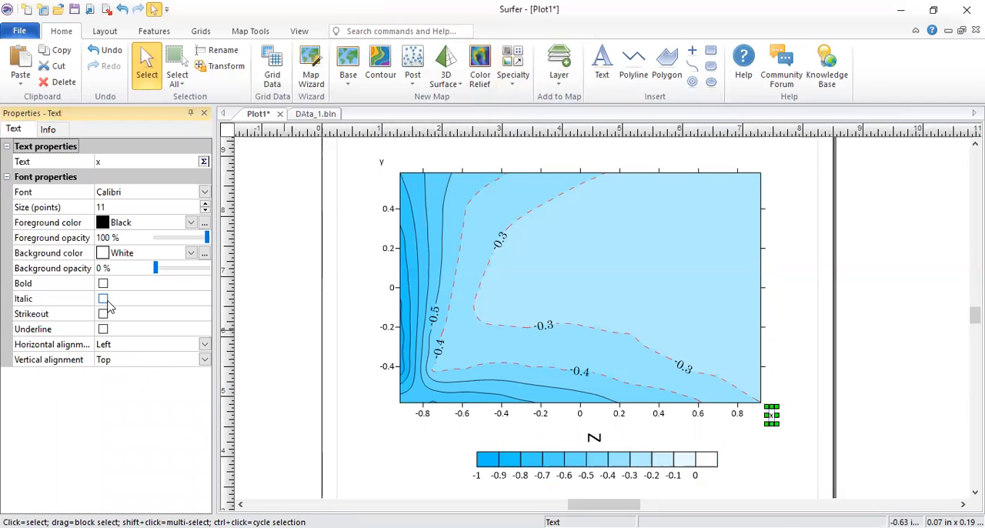
click(206, 203)
click(206, 203)
click(206, 204)
click(206, 203)
click(206, 203)
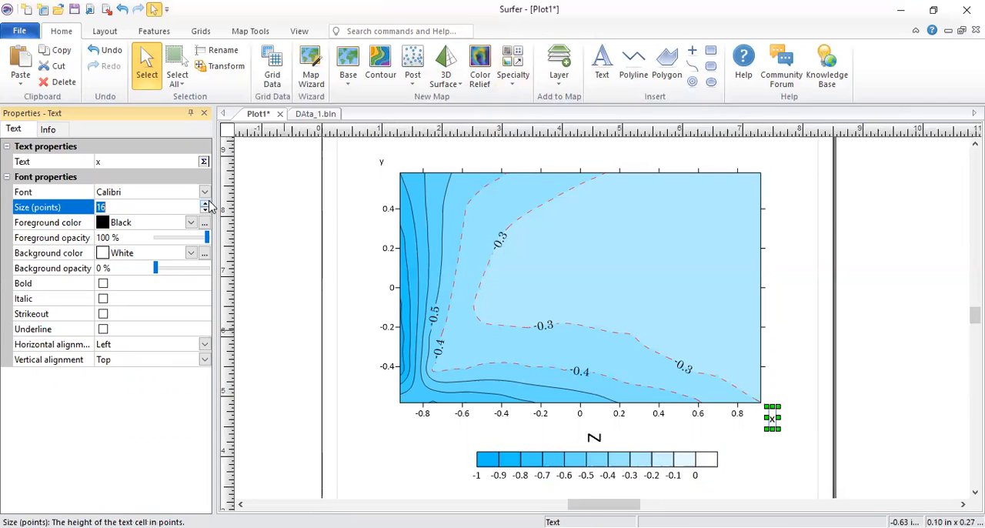
click(386, 163)
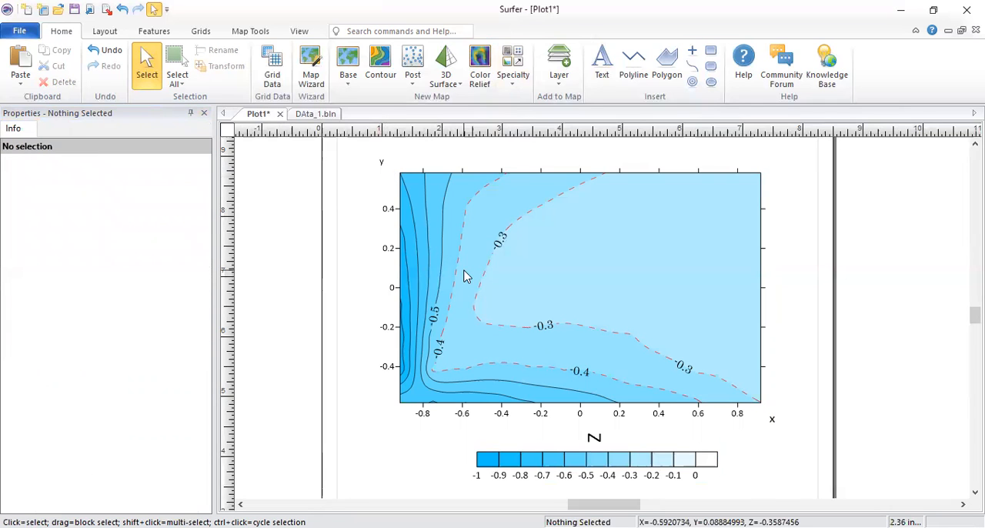
Step: Select the map with its color scale and axis texts, and export the plot to the Desktop as a PNG named CT1, keeping the offered export options
scroll(466, 275, down, 1)
drag(351, 162, 854, 455)
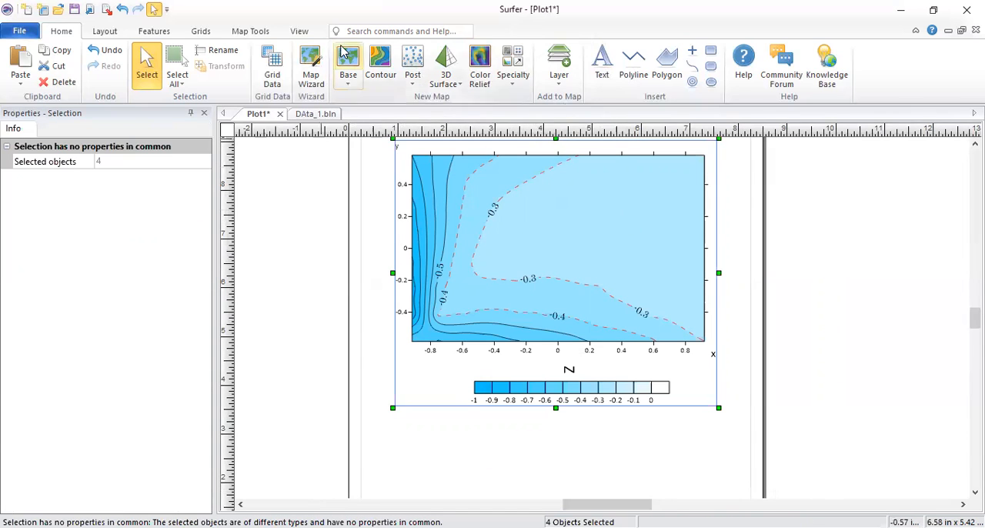
click(23, 33)
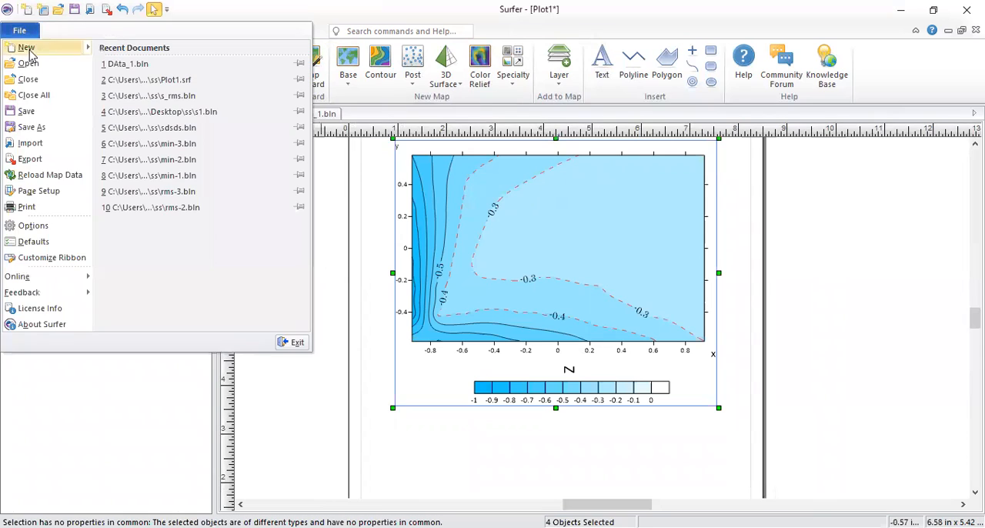
click(50, 158)
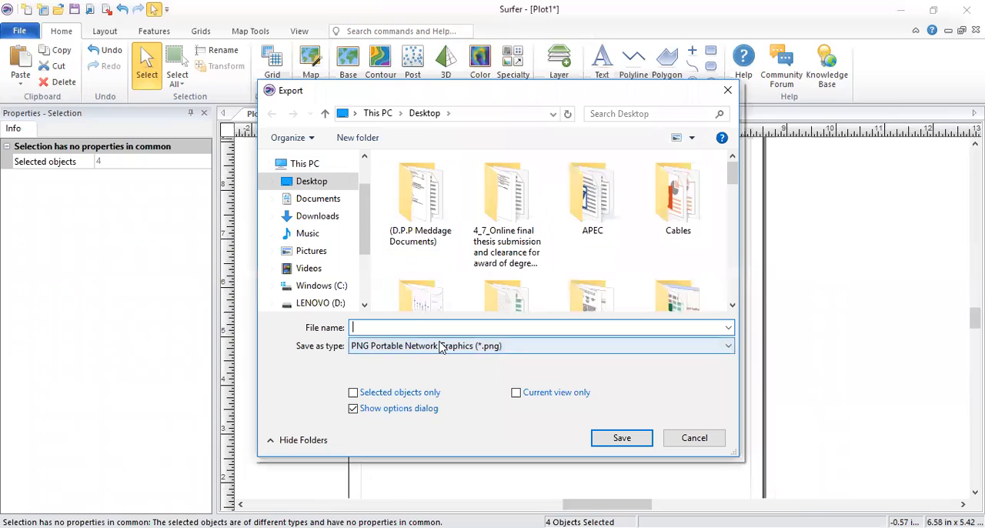
text(CT1)
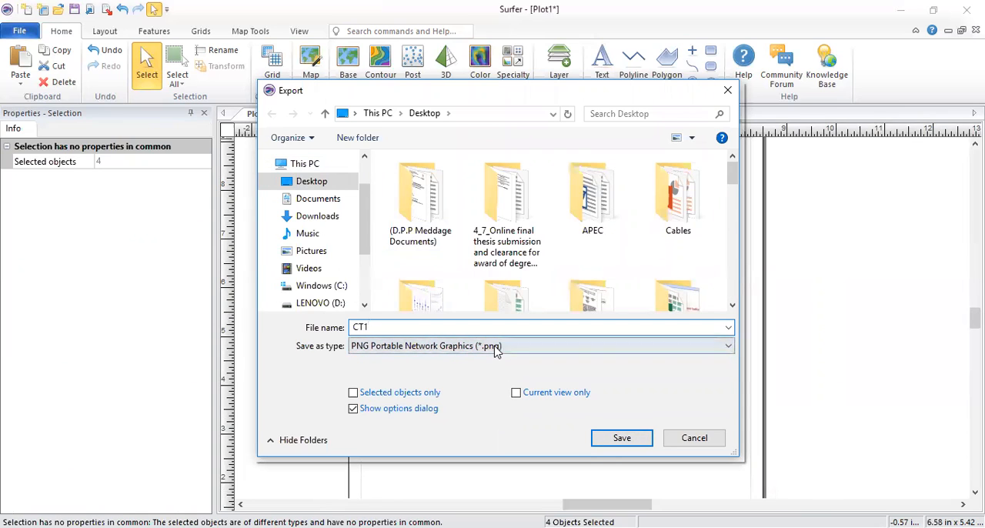
click(622, 438)
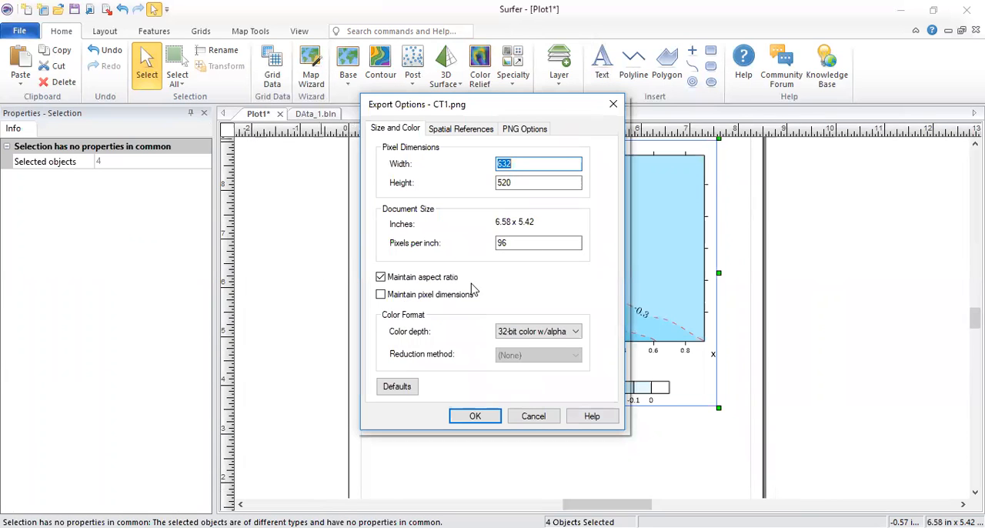
click(474, 418)
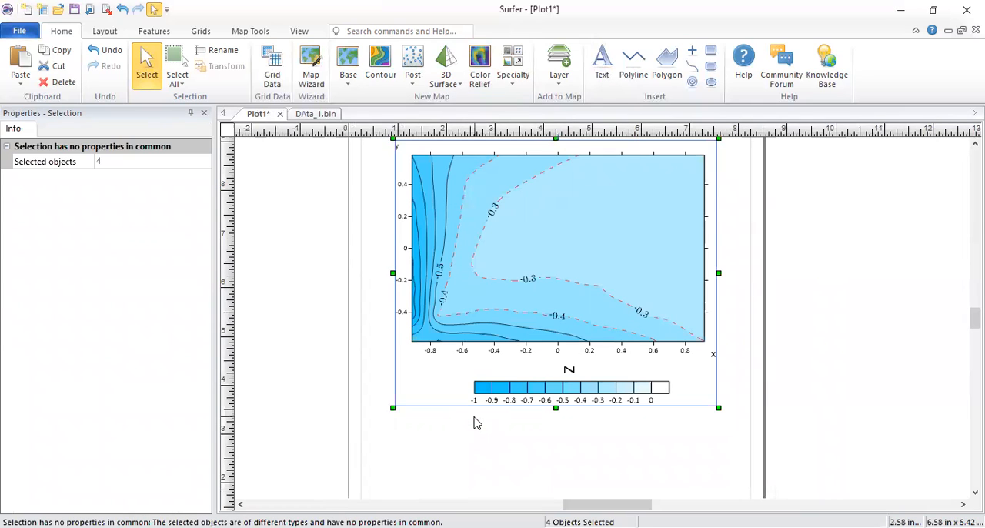
Step: Open the exported CT1.png in Photos and examine its contour lines and labels up close
click(784, 349)
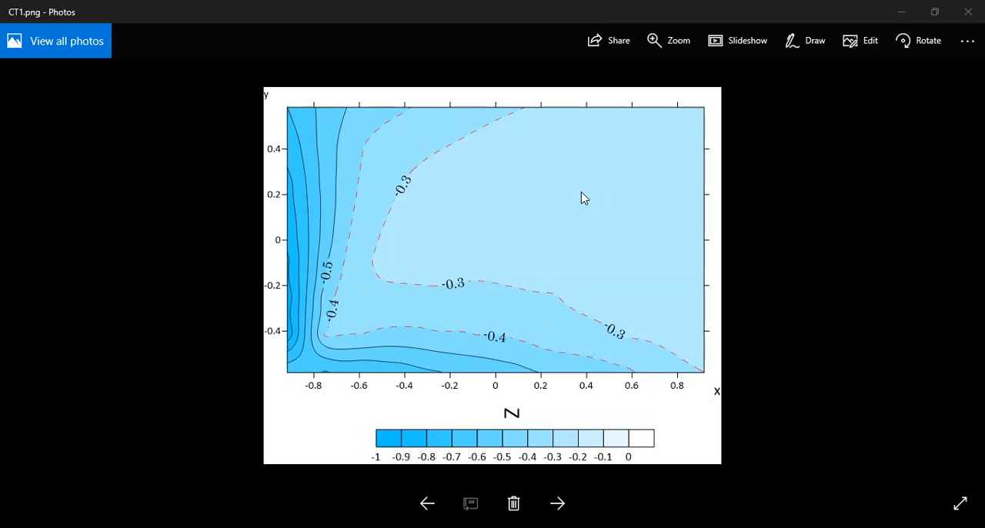
scroll(582, 199, up, 2)
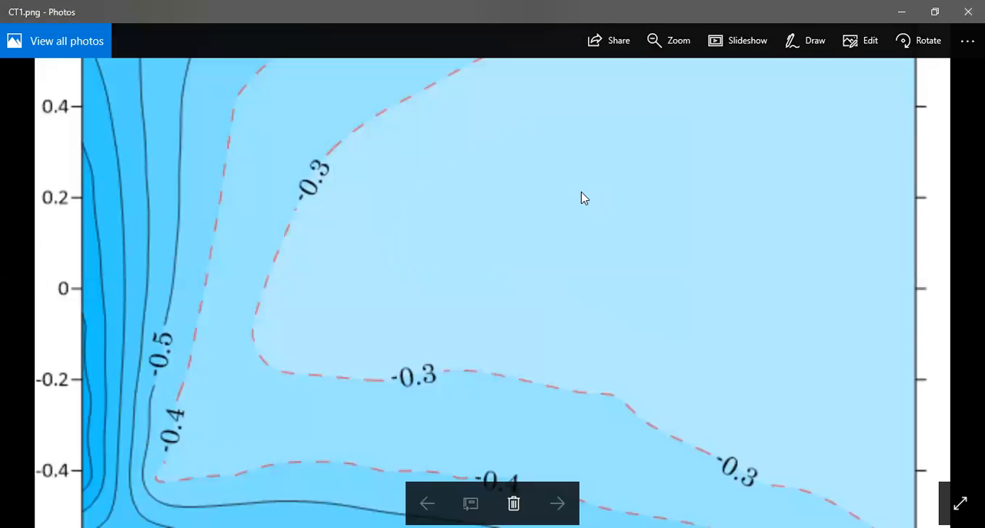
scroll(583, 198, down, 2)
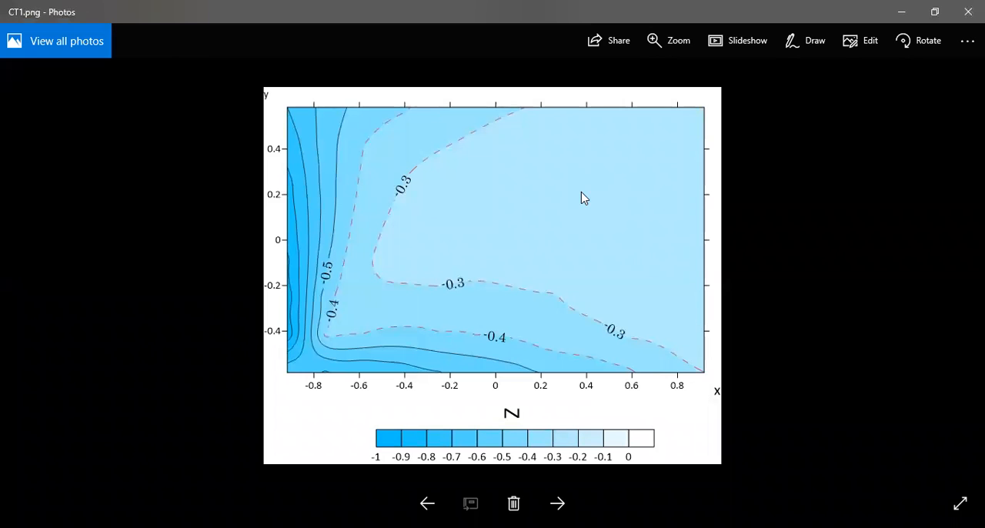